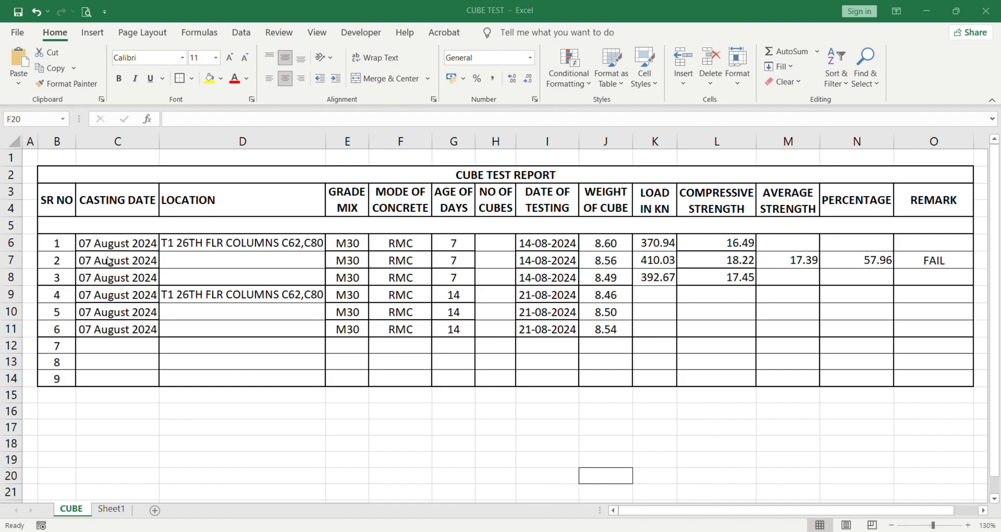
- Clear the casting dates in C7:C11 and the location in D9
{"action": "left_click_drag", "start_coordinate": [109, 261], "coordinate": [112, 338]}
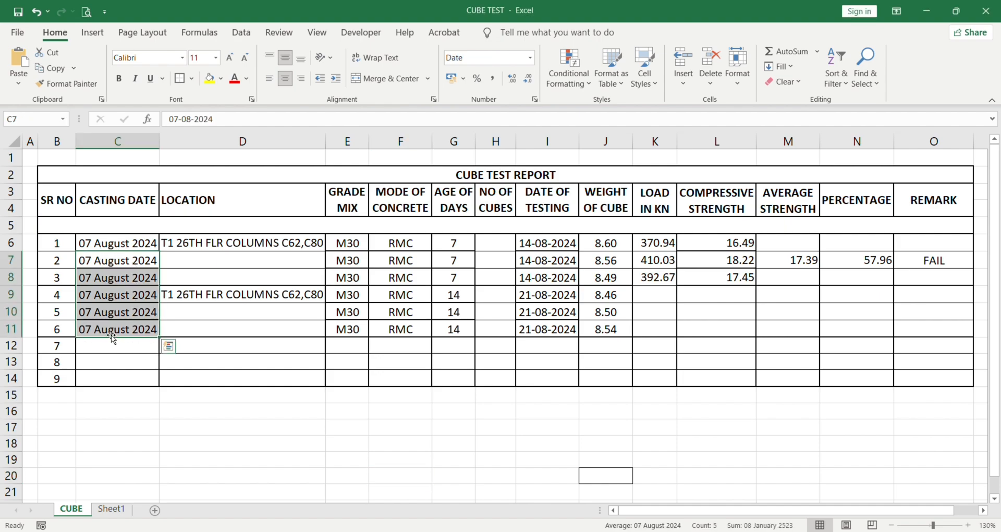
{"action": "key", "text": "Delete"}
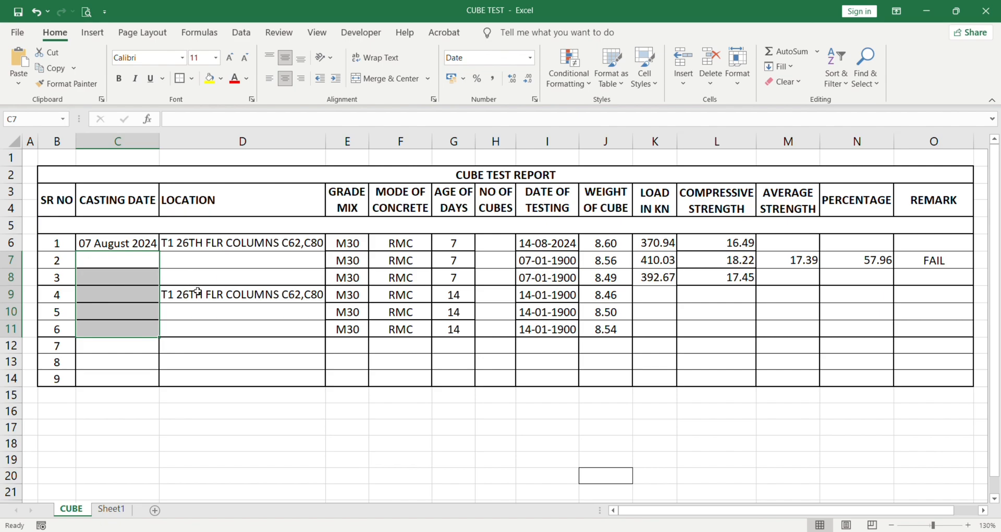
{"action": "left_click", "coordinate": [199, 297]}
{"action": "key", "text": "Delete"}
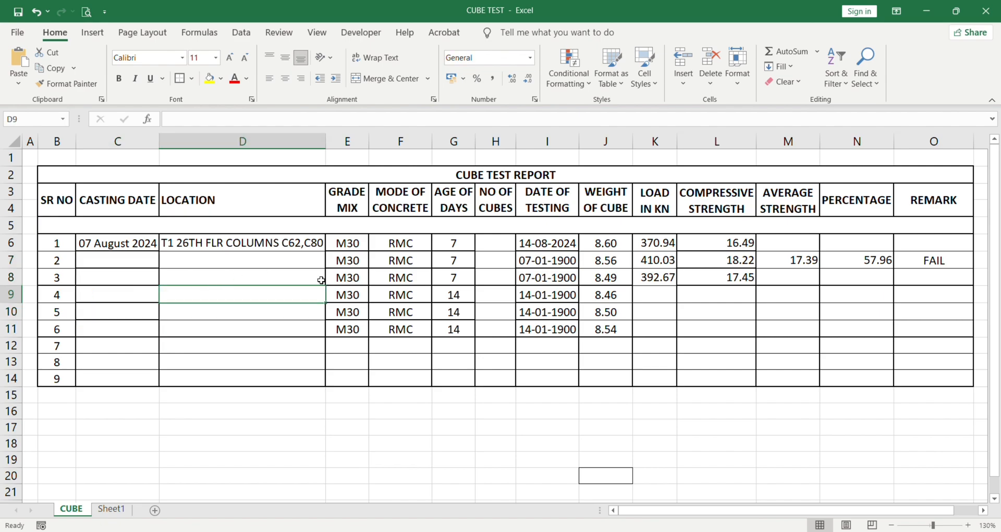
{"action": "left_click_drag", "start_coordinate": [353, 244], "coordinate": [356, 329]}
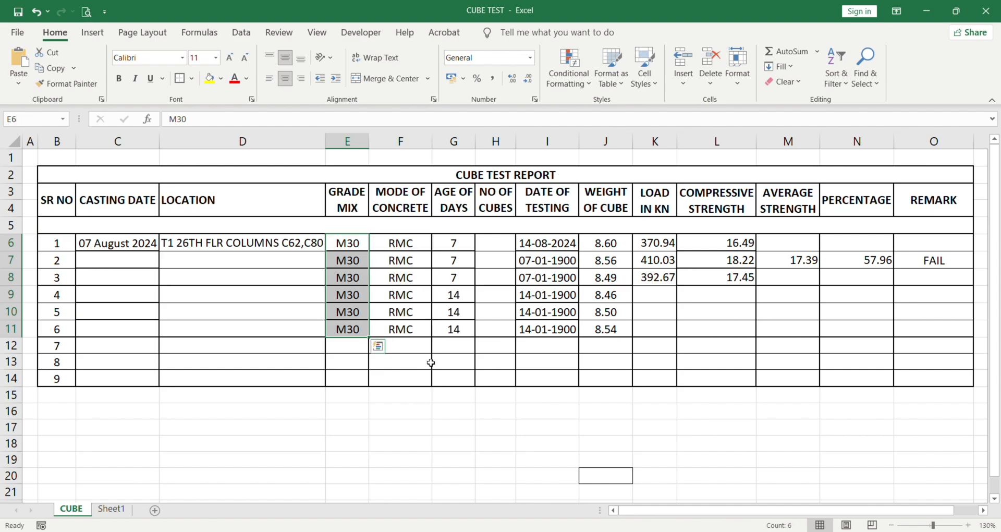
{"action": "left_click", "coordinate": [410, 403]}
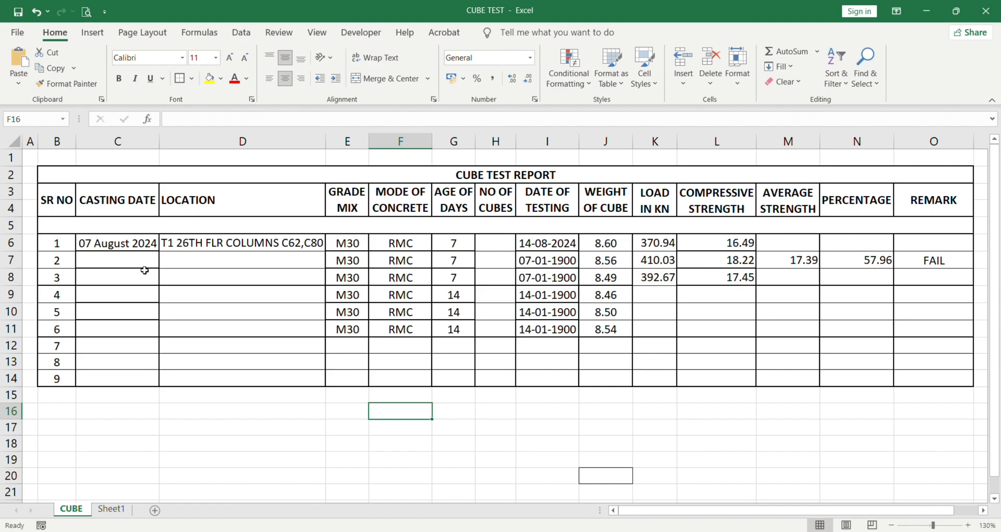
{"action": "left_click", "coordinate": [193, 248]}
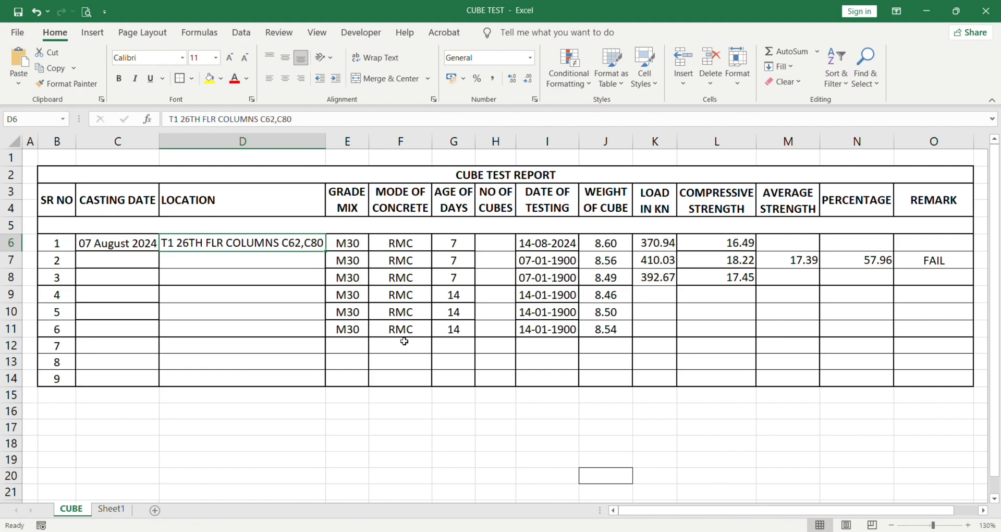
- Clear the dates of testing in I7:I11
{"action": "left_click", "coordinate": [458, 247]}
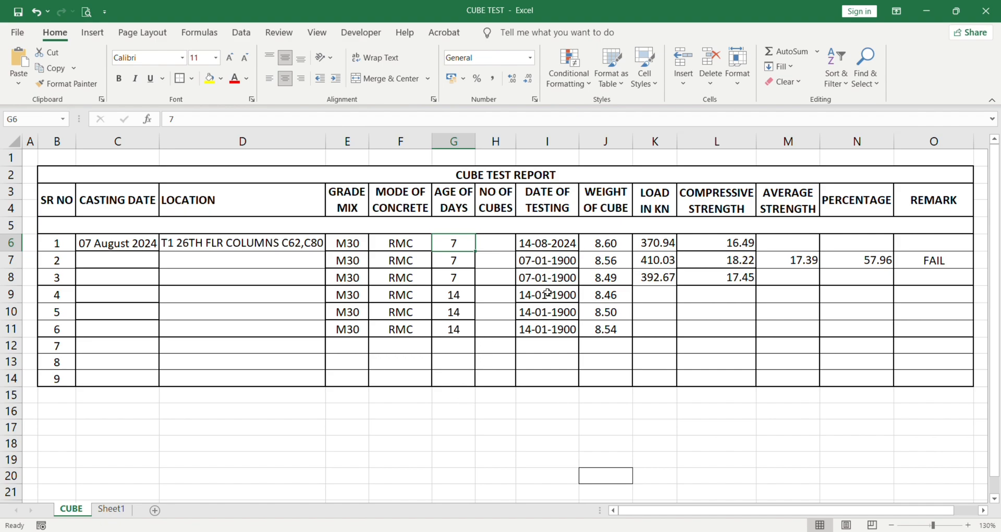
{"action": "left_click_drag", "start_coordinate": [546, 262], "coordinate": [537, 327]}
{"action": "key", "text": "Delete"}
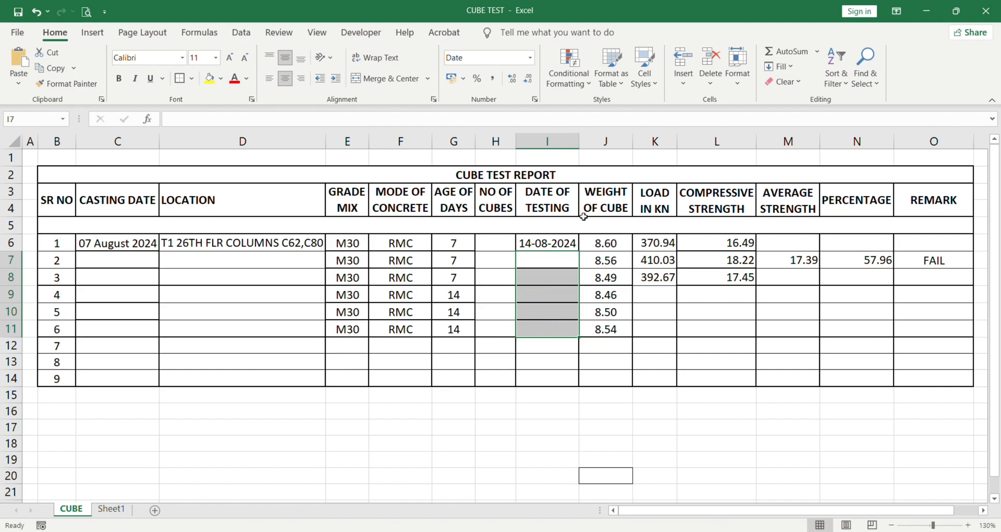
- Enter 3 as the number of cubes in H7, H10 and H13
{"action": "left_click", "coordinate": [486, 259]}
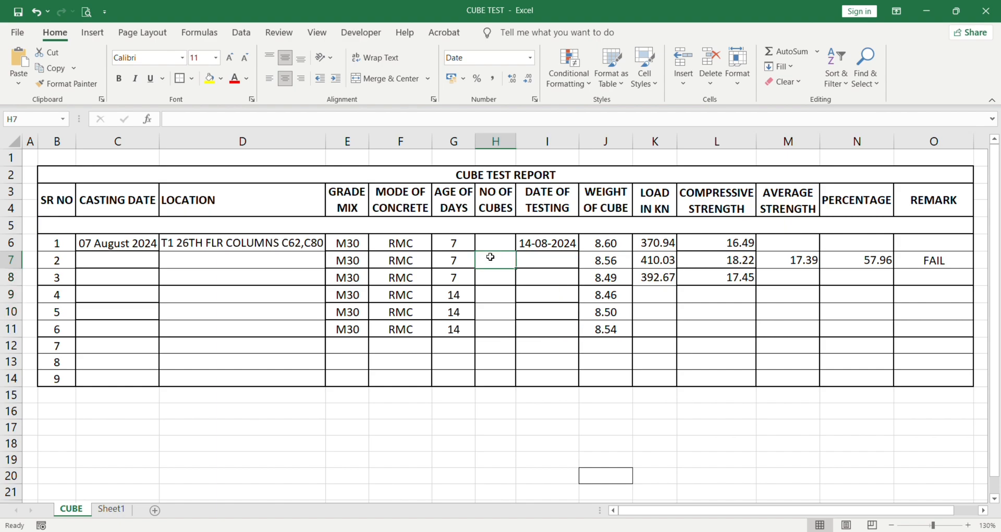
{"action": "type", "text": "3"}
{"action": "key", "text": "Return"}
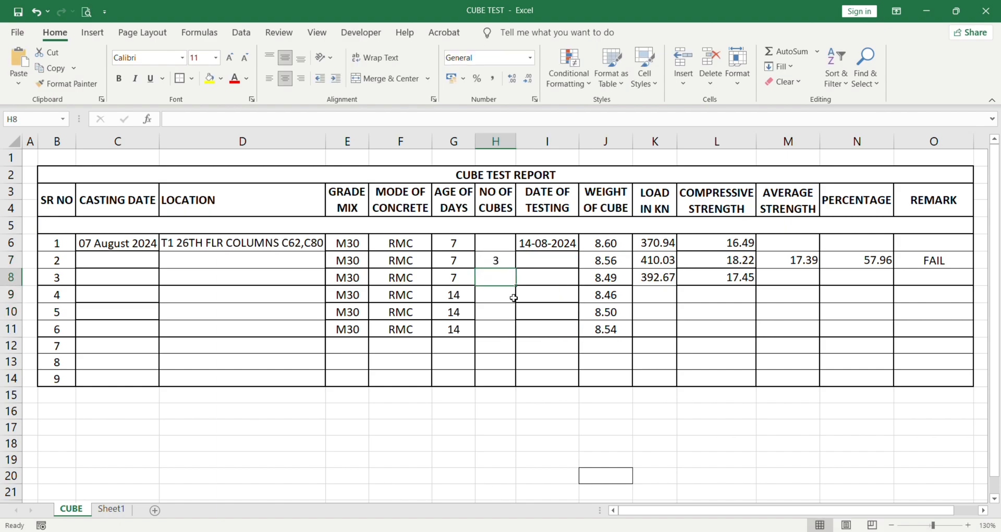
{"action": "left_click", "coordinate": [503, 311]}
{"action": "type", "text": "3"}
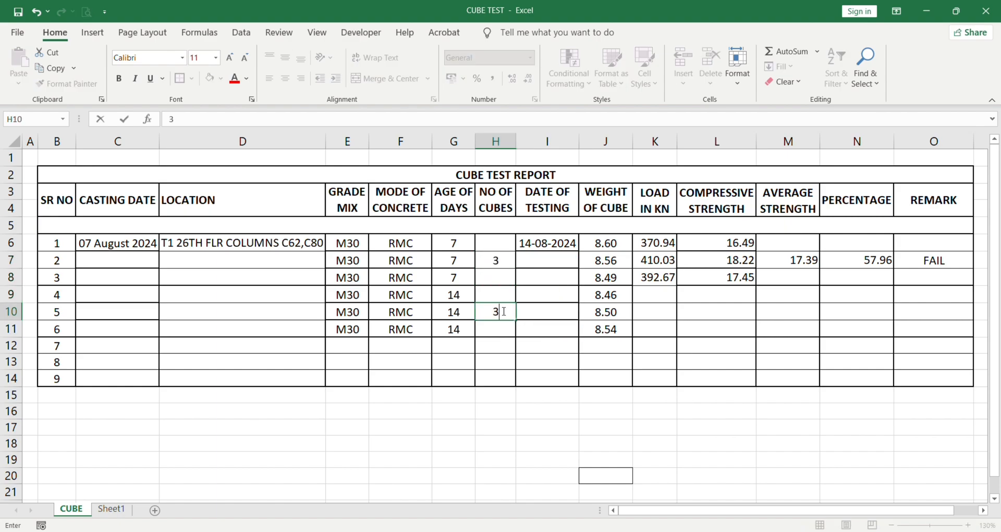
{"action": "key", "text": "Return"}
{"action": "left_click", "coordinate": [497, 363]}
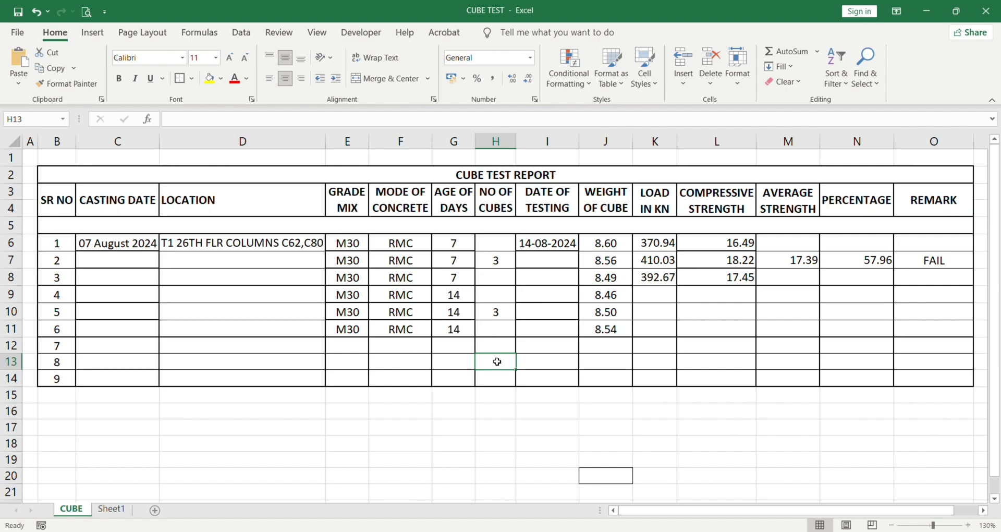
{"action": "type", "text": "3"}
{"action": "key", "text": "Return"}
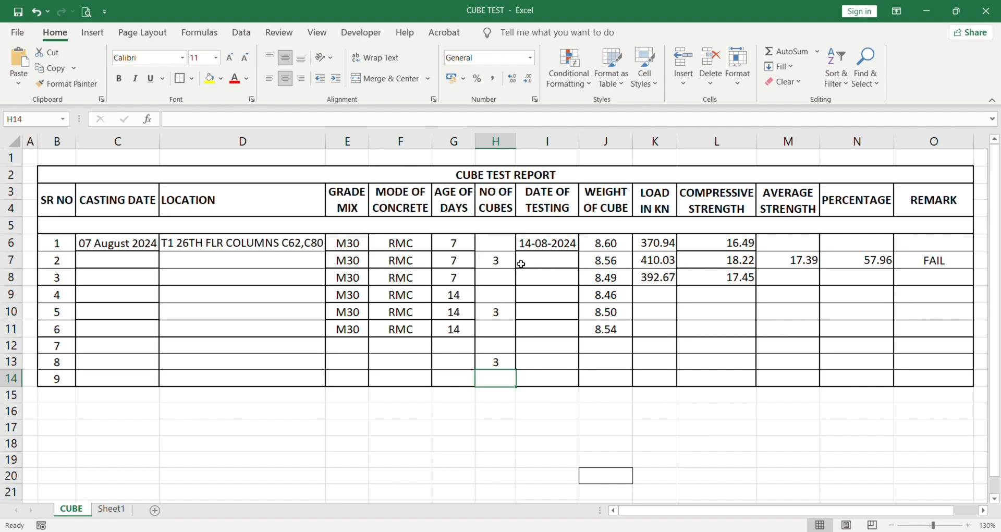
- Examine the date of testing formula in I6 and the cells it refers to
{"action": "left_click", "coordinate": [536, 244]}
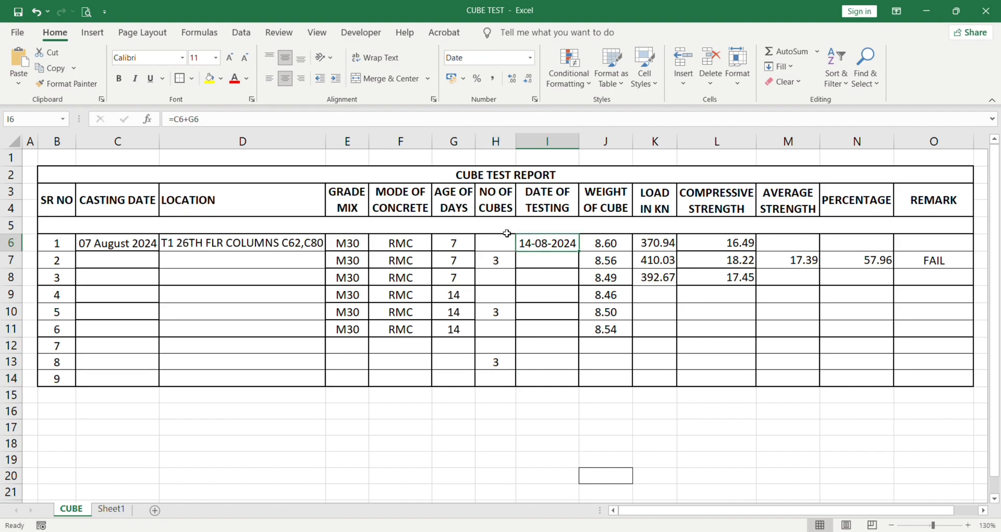
{"action": "left_click", "coordinate": [218, 116]}
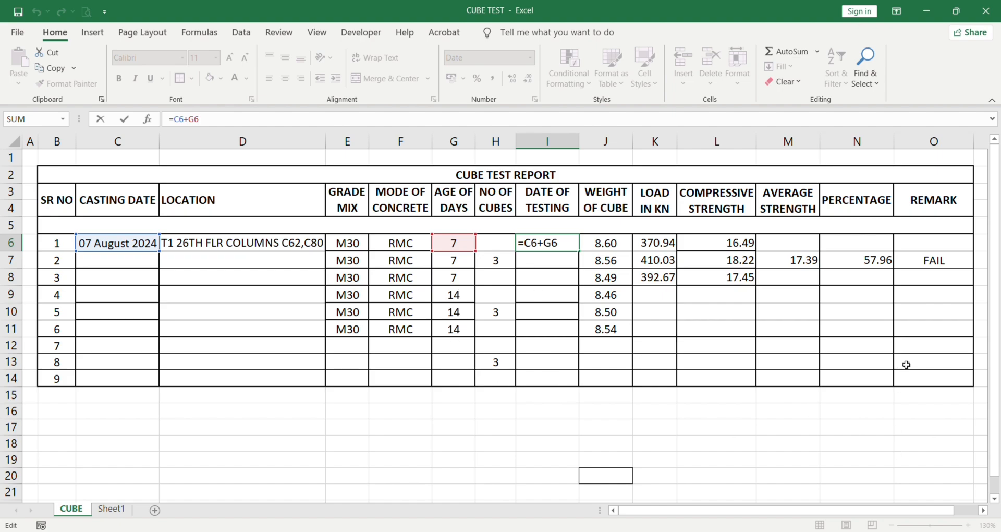
- Clear all report entries in C6:O14, keeping the serial numbers and headers
{"action": "left_click_drag", "start_coordinate": [934, 380], "coordinate": [131, 237]}
{"action": "key", "text": "Delete"}
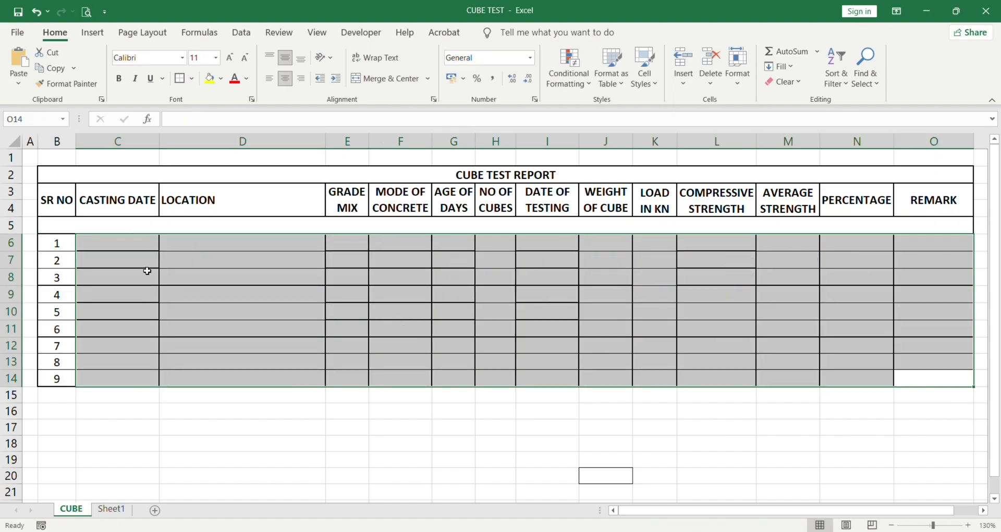
{"action": "left_click", "coordinate": [446, 430]}
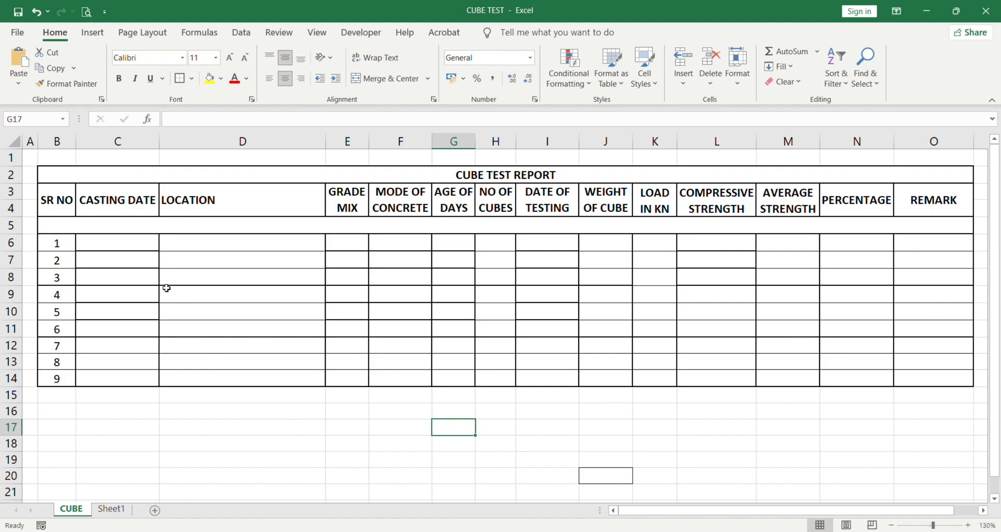
- Enter the casting date 05-SEP-2024 for serial number 1 in C6
{"action": "left_click", "coordinate": [124, 242]}
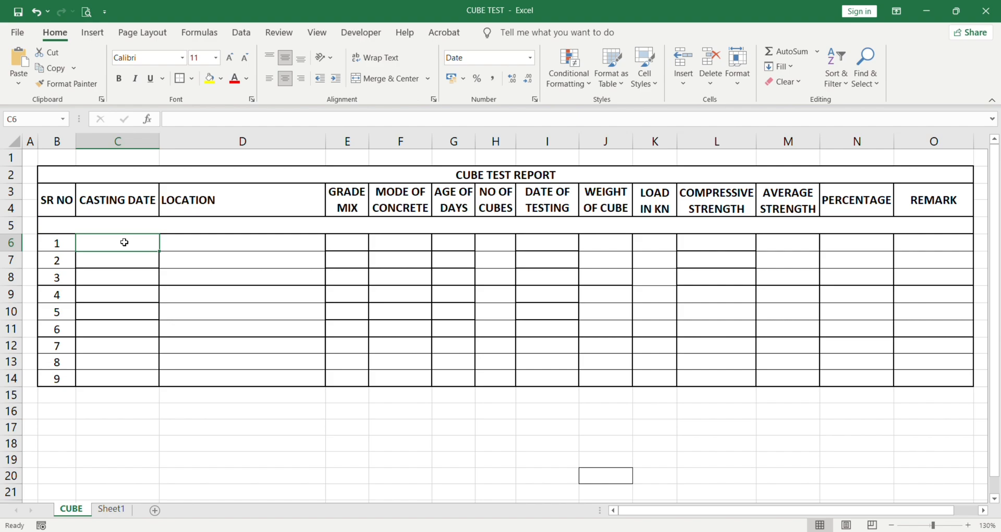
{"action": "type", "text": "05"}
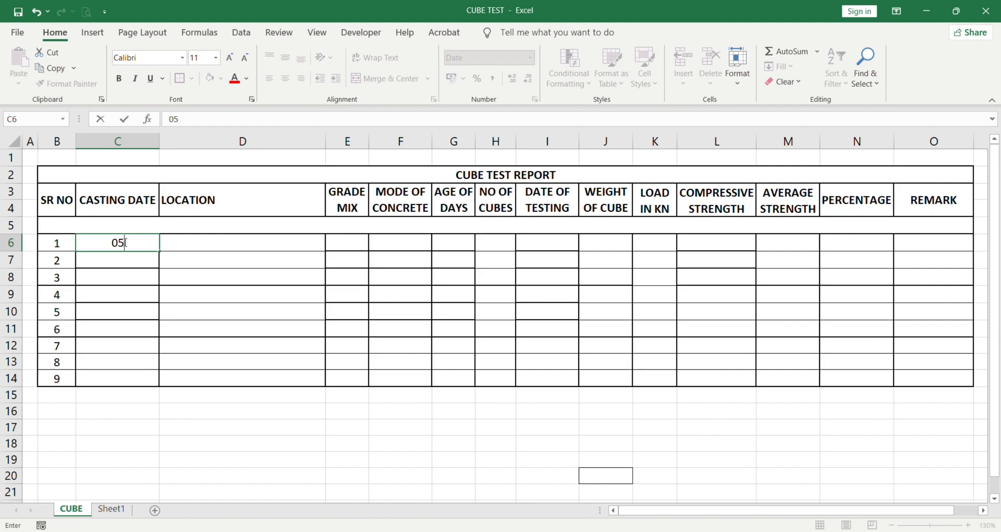
{"action": "type", "text": "-SEP-2024"}
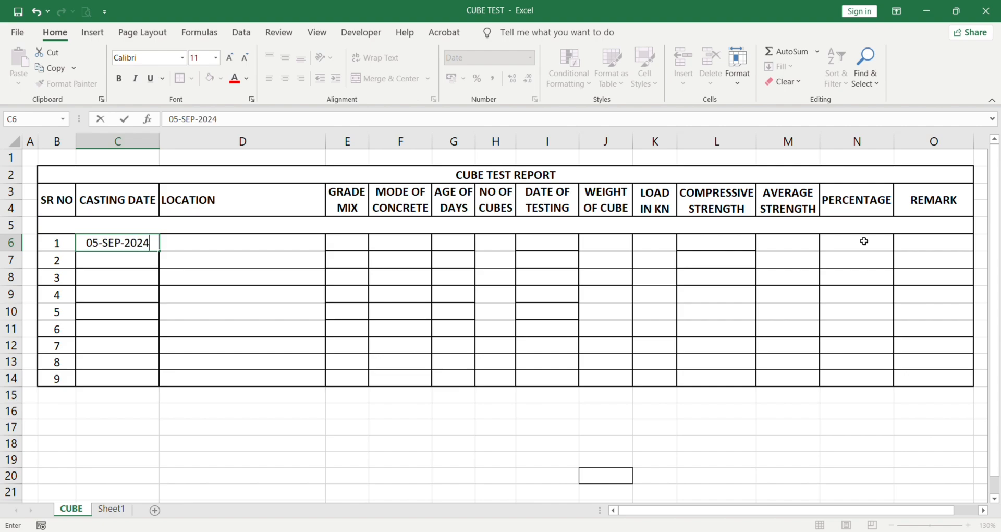
{"action": "key", "text": "Return"}
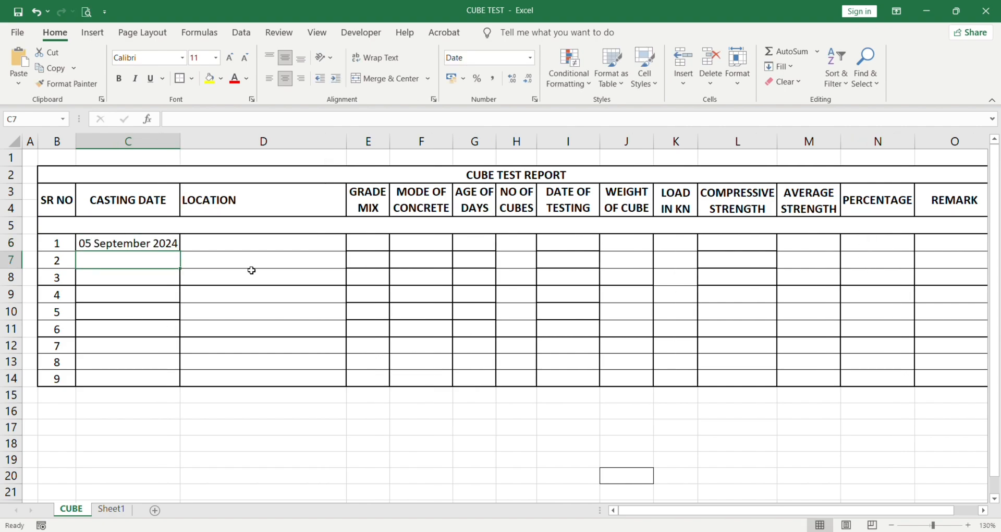
- Enter 1ST FLOOR SLAB BUILDING A as the location for serial number 1 in D6
{"action": "left_click", "coordinate": [228, 243]}
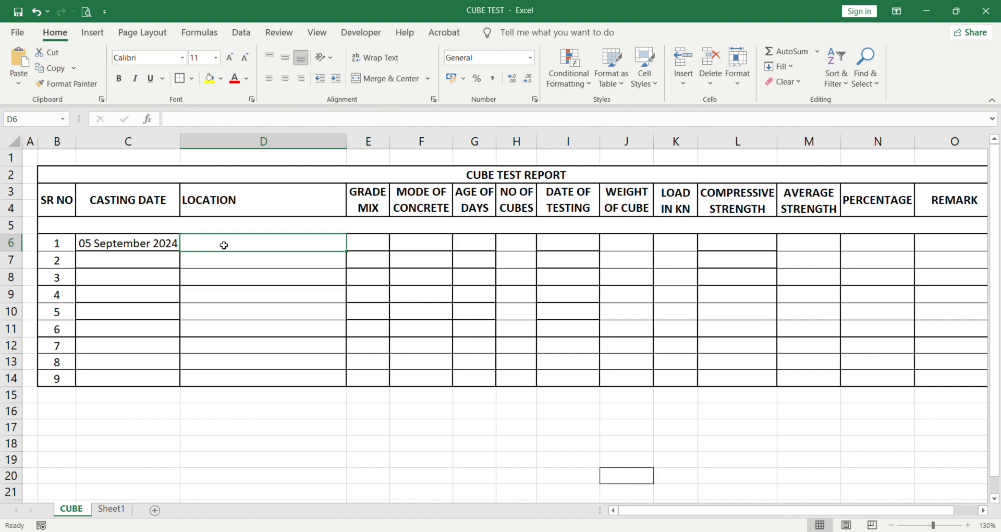
{"action": "type", "text": "1S"}
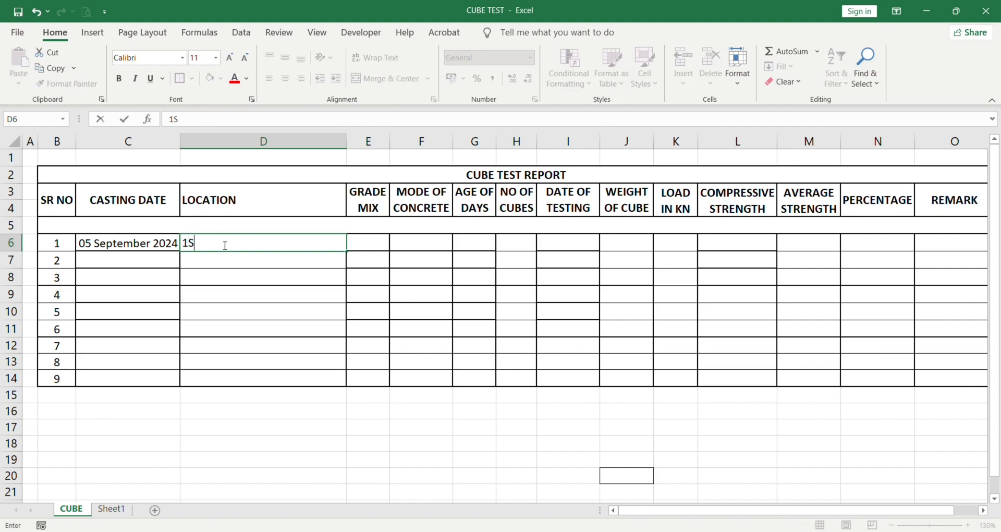
{"action": "type", "text": "T FLOOR SLAN"}
{"action": "key", "text": "BackSpace"}
{"action": "type", "text": "B "}
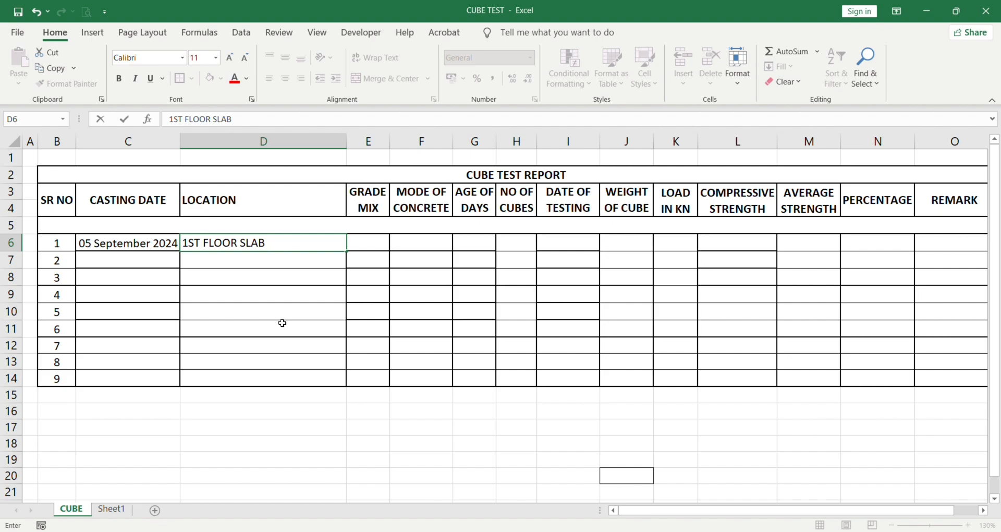
{"action": "type", "text": "BUILDIN"}
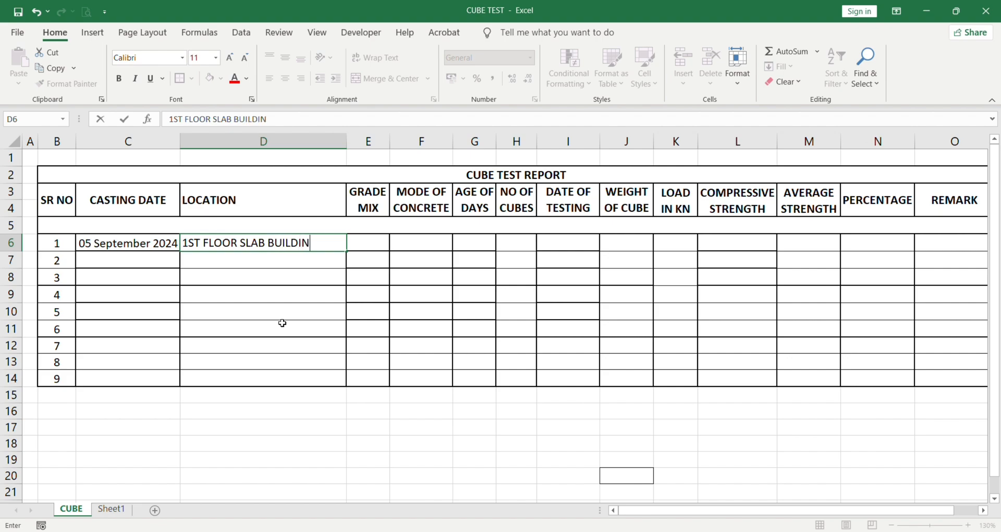
{"action": "type", "text": "G A"}
{"action": "key", "text": "Return"}
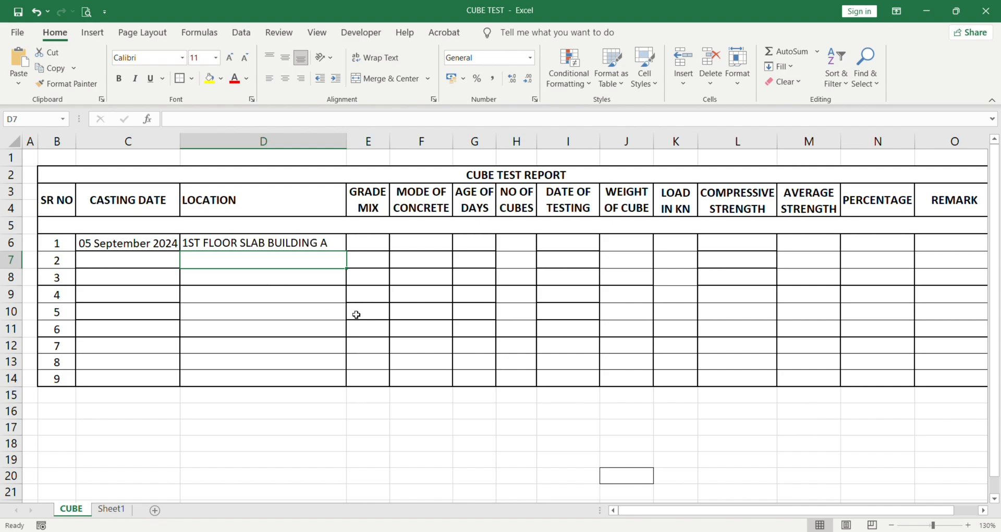
- Enter M30 as the grade mix for serial number 1 in E6
{"action": "left_click", "coordinate": [373, 241]}
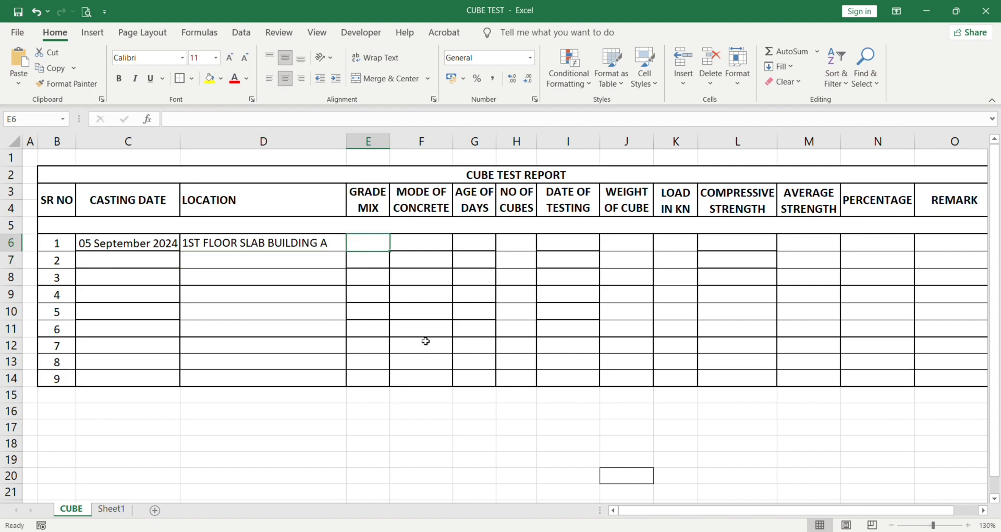
{"action": "type", "text": "M3"}
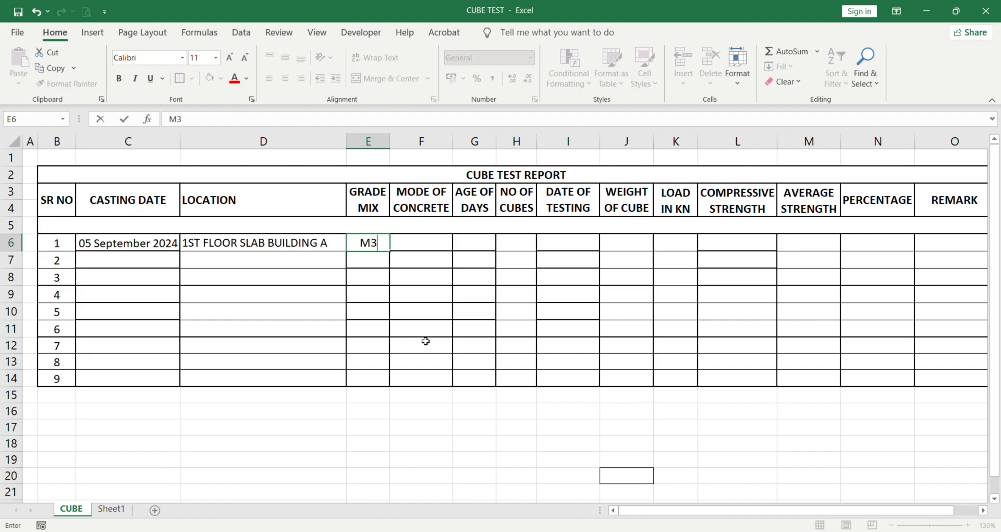
{"action": "type", "text": "3"}
{"action": "key", "text": "BackSpace"}
{"action": "type", "text": "0"}
{"action": "key", "text": "Return"}
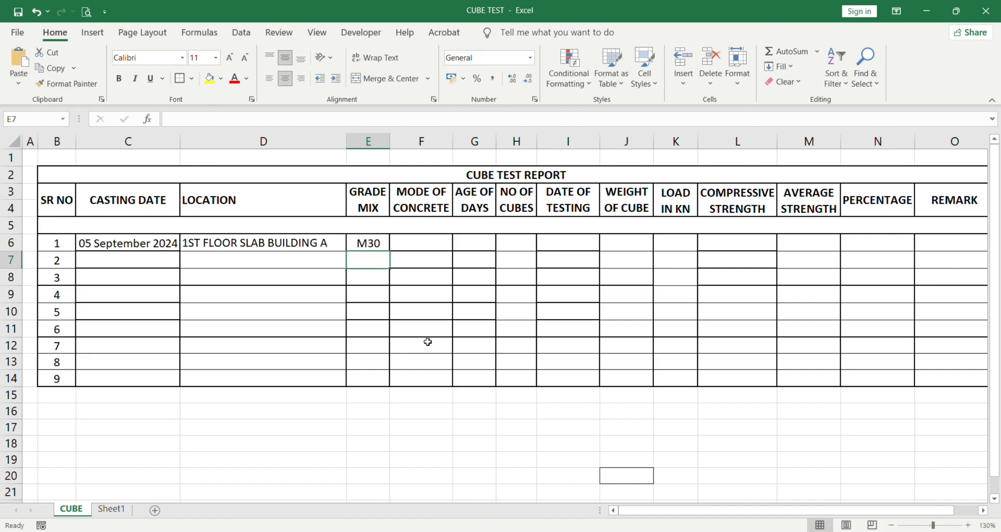
- Enter RMC as the mode of concrete for serial number 1 in F6
{"action": "left_click", "coordinate": [407, 334]}
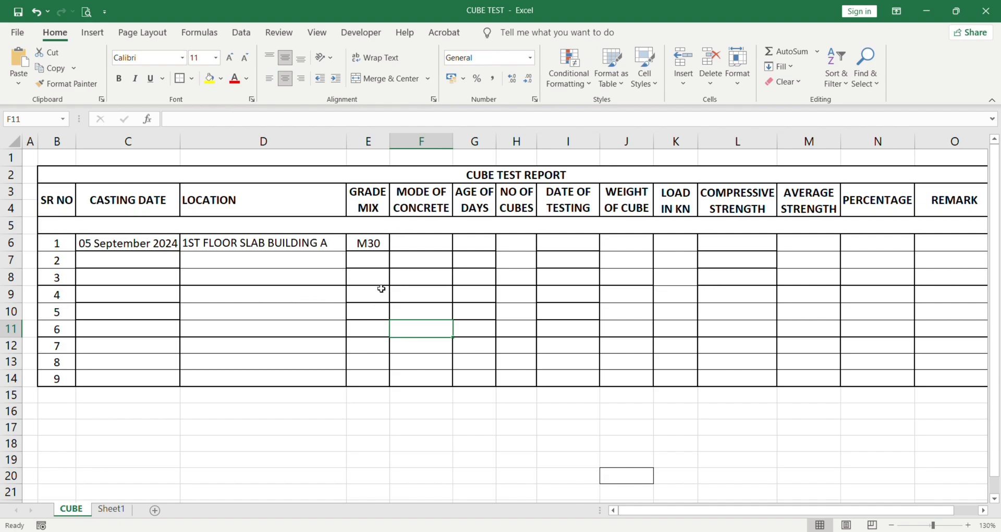
{"action": "left_click", "coordinate": [424, 247]}
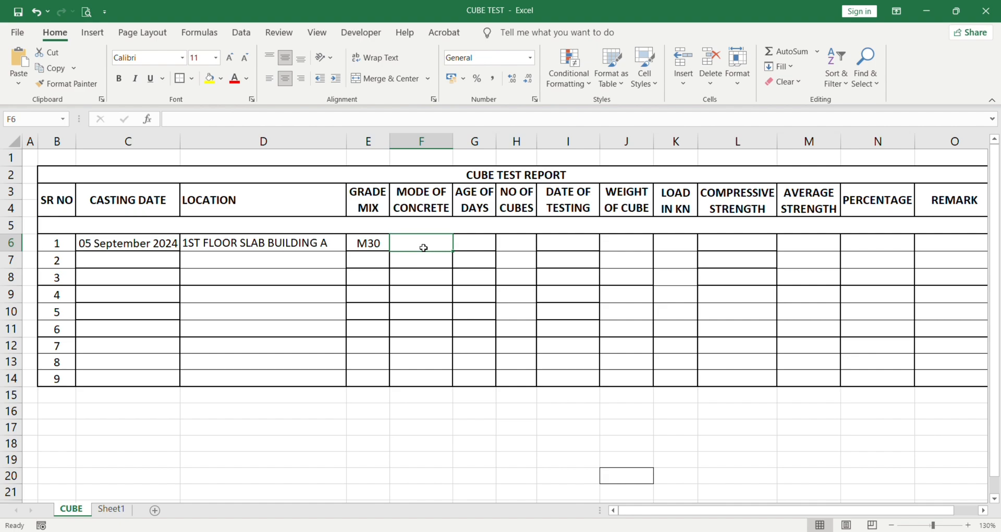
{"action": "type", "text": "RMC"}
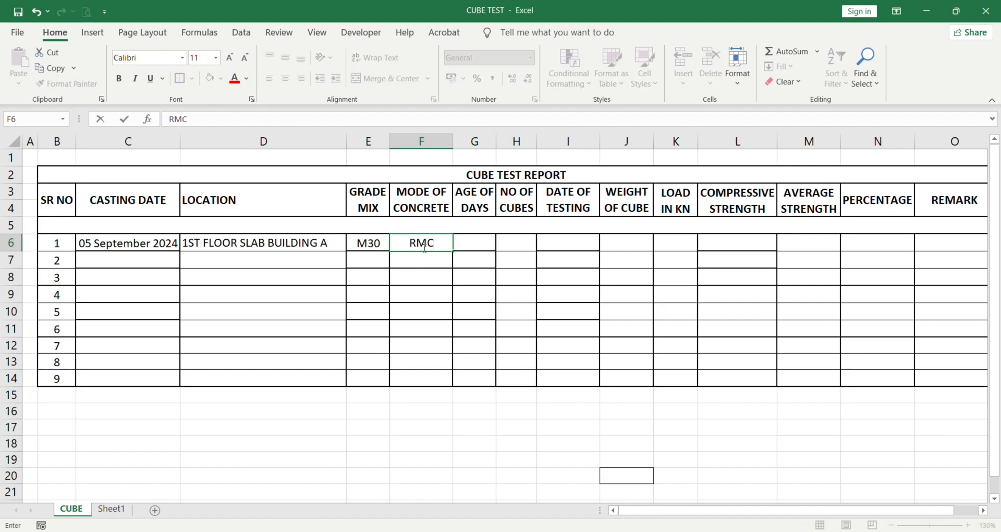
{"action": "key", "text": "Return"}
- Enter 7 as the age in days for serial number 1 in G6
{"action": "left_click", "coordinate": [474, 297]}
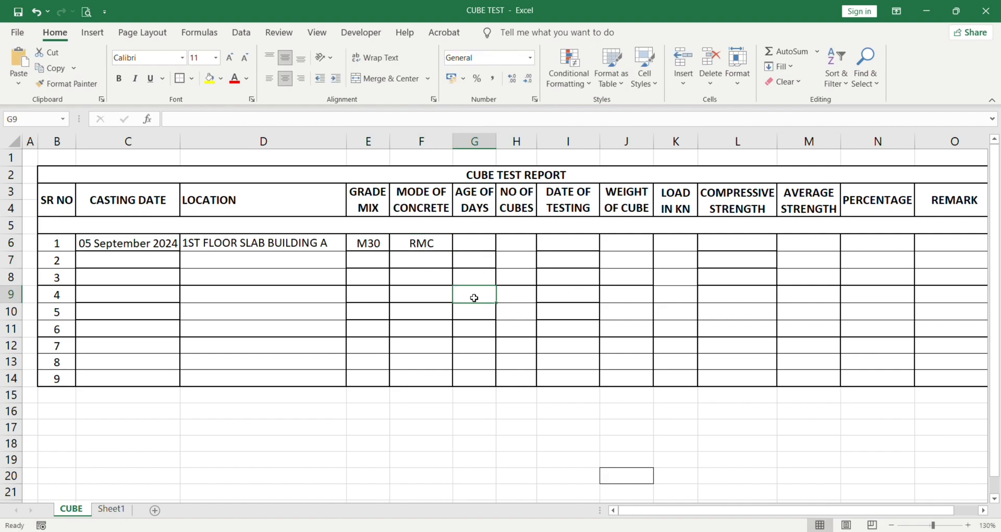
{"action": "left_click", "coordinate": [473, 243]}
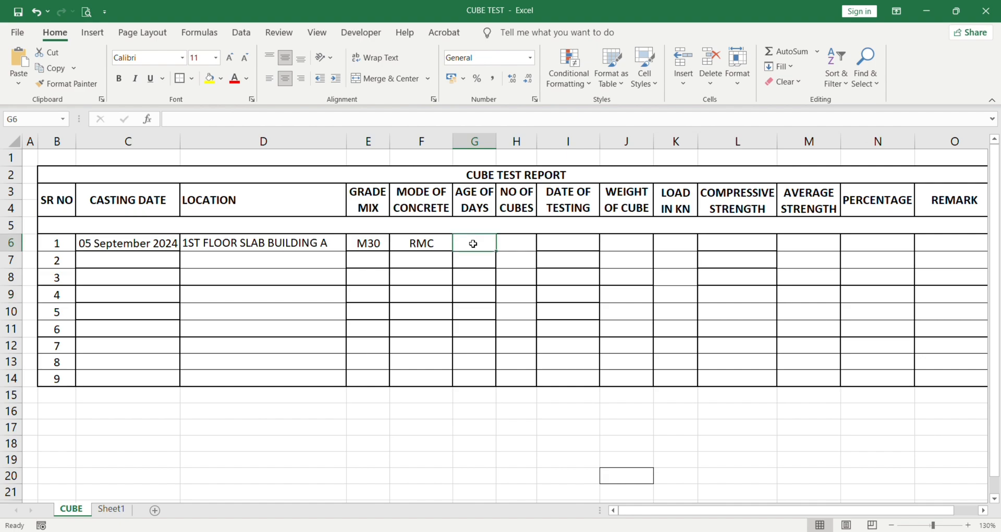
{"action": "type", "text": "7"}
{"action": "key", "text": "Return"}
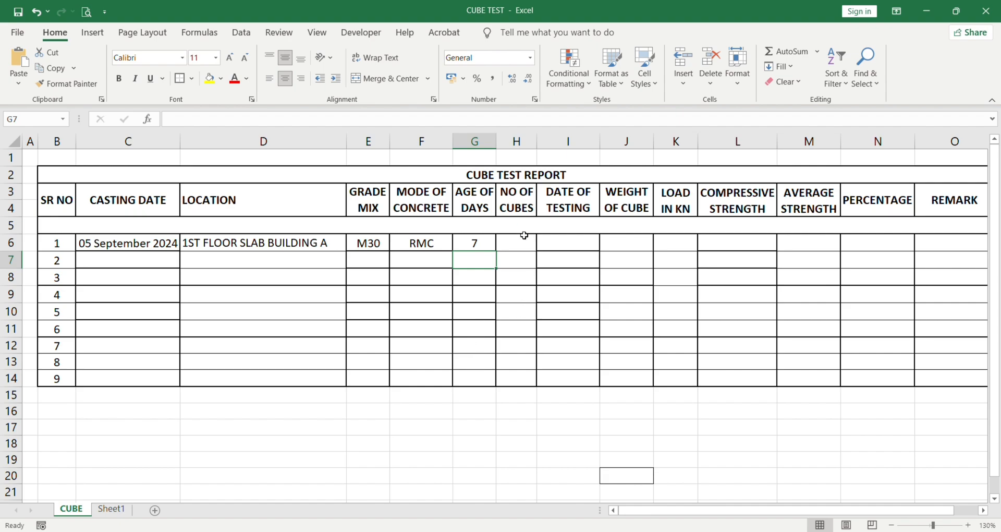
- Enter 3 as the number of cubes in H7
{"action": "left_click", "coordinate": [521, 257]}
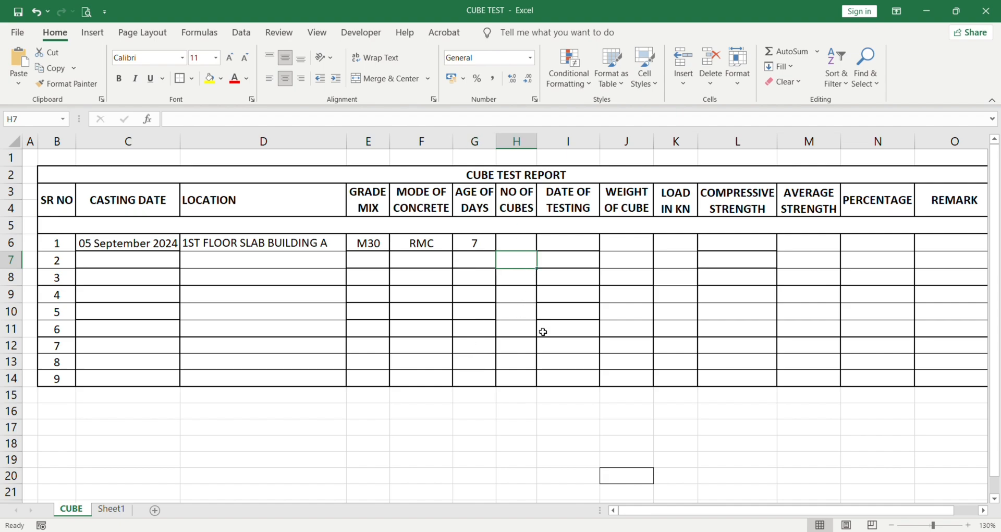
{"action": "type", "text": "3"}
{"action": "key", "text": "Return"}
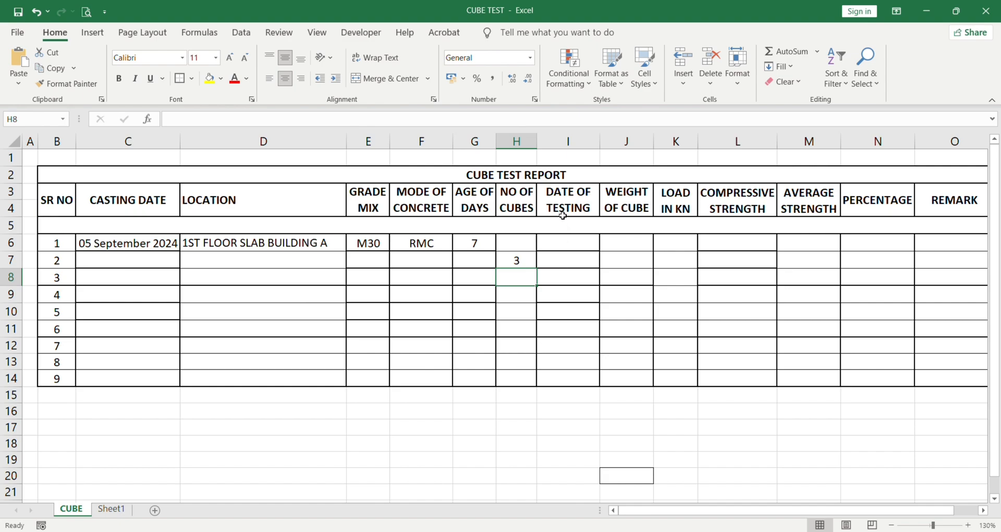
- Calculate the date of testing for serial number 1 in I6 with the formula =C6+G6
{"action": "left_click", "coordinate": [573, 246]}
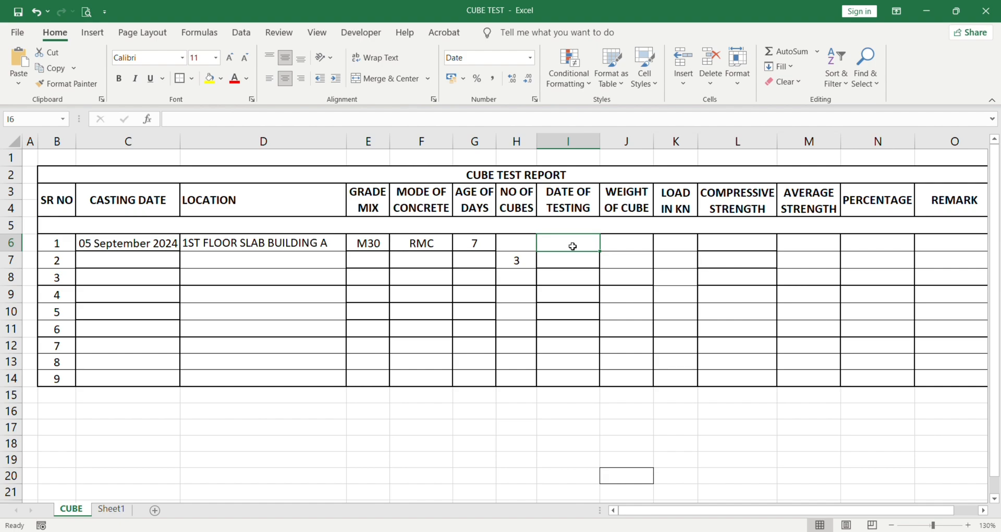
{"action": "type", "text": "="}
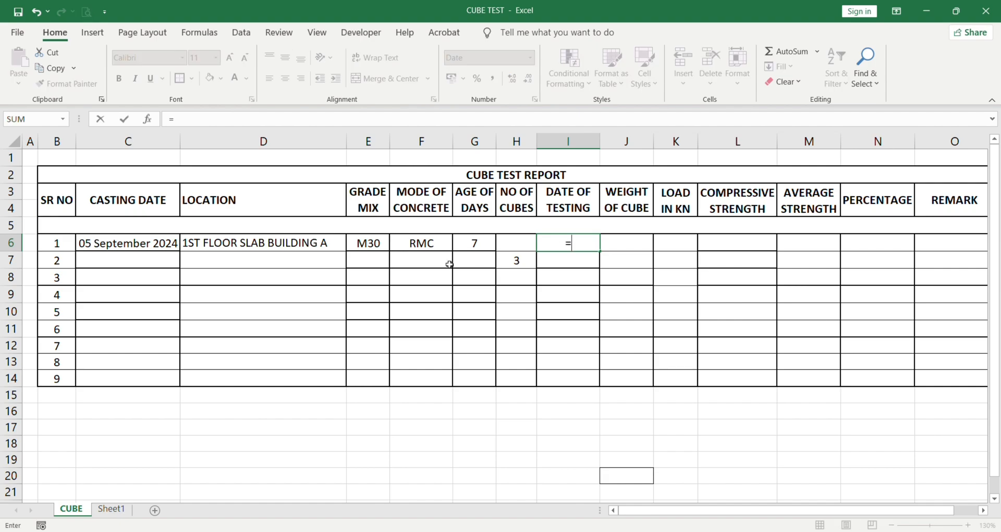
{"action": "left_click", "coordinate": [146, 243]}
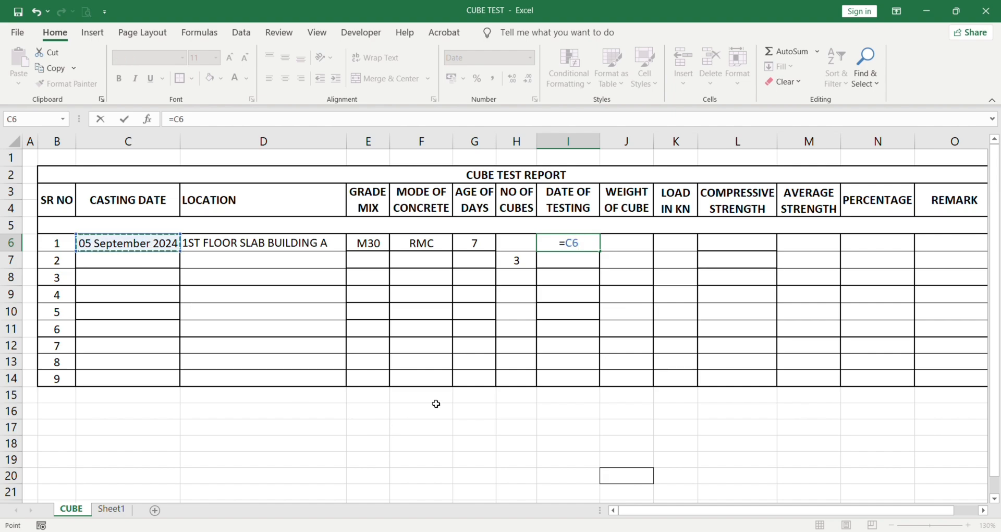
{"action": "type", "text": "+"}
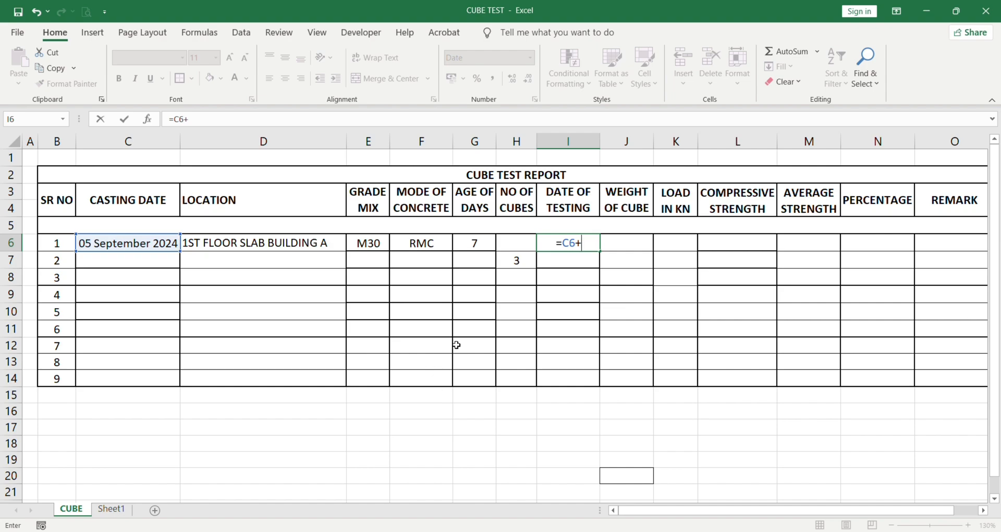
{"action": "left_click", "coordinate": [476, 242]}
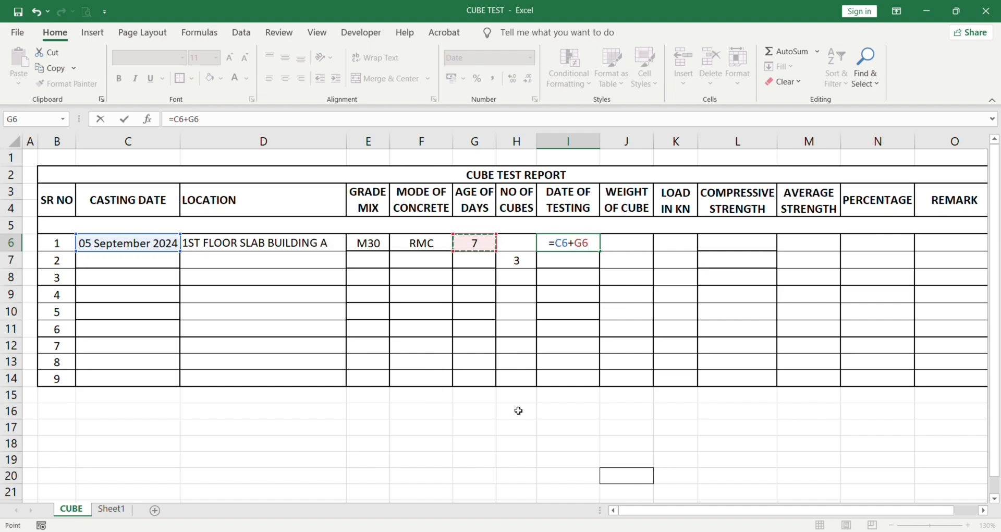
{"action": "key", "text": "Return"}
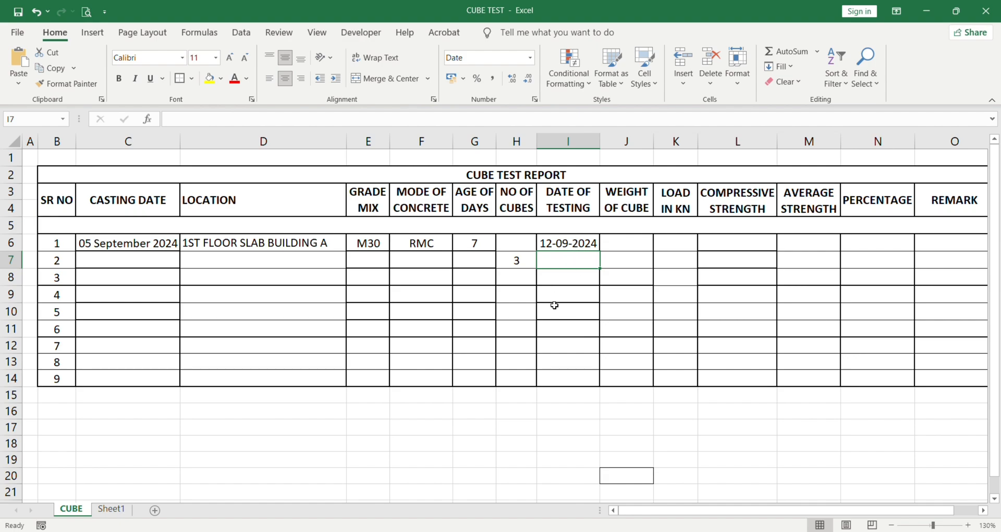
- Enter the cube weights 8.56, 8.49 and 8.51 for serial numbers 1 to 3 in J6:J8
{"action": "left_click", "coordinate": [626, 244]}
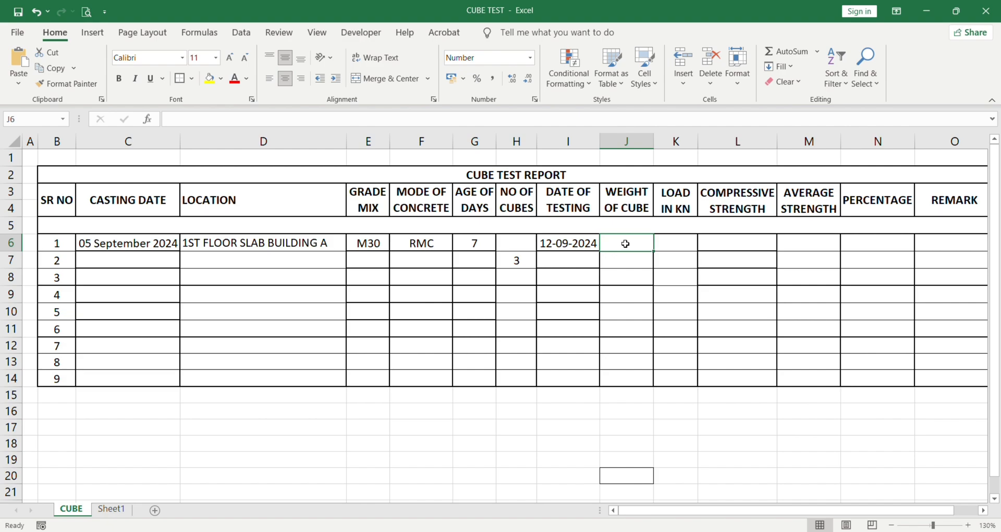
{"action": "type", "text": "8.56"}
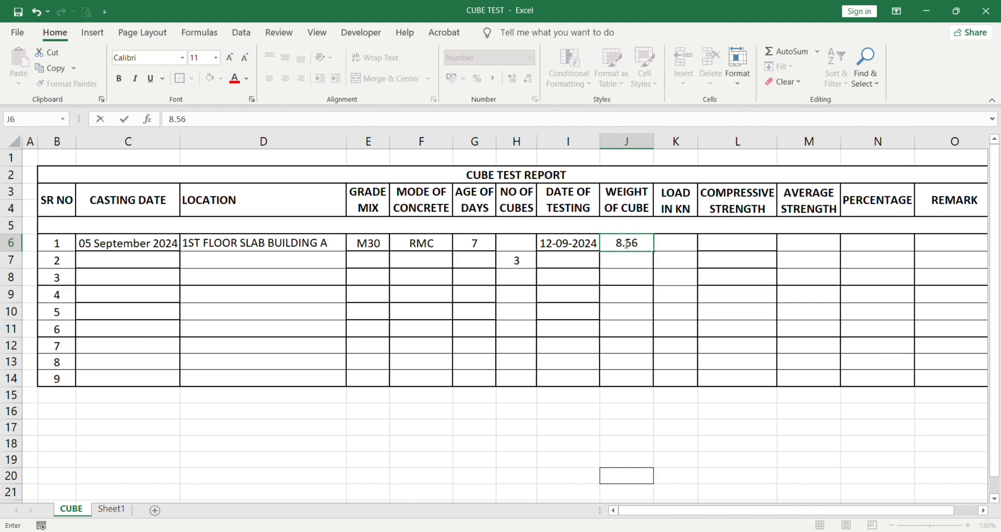
{"action": "key", "text": "Return"}
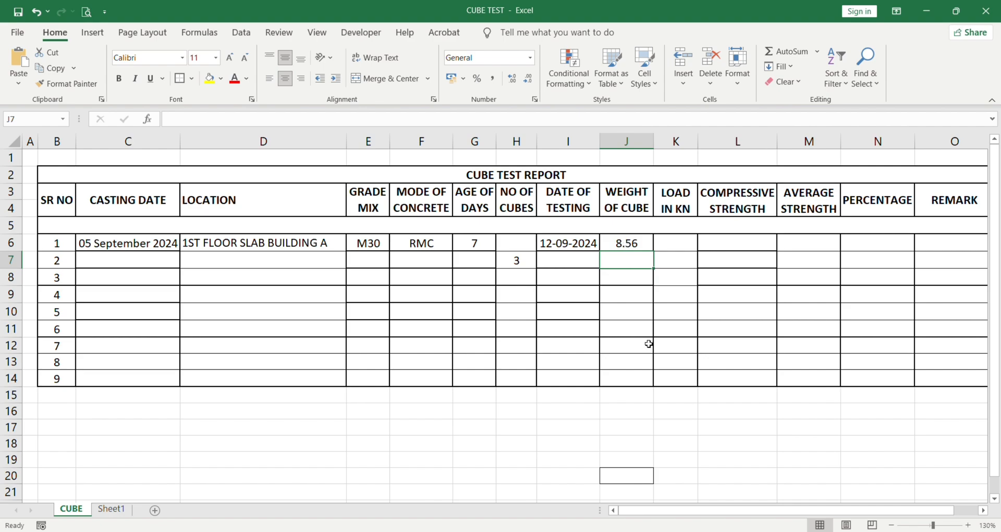
{"action": "type", "text": "8.49"}
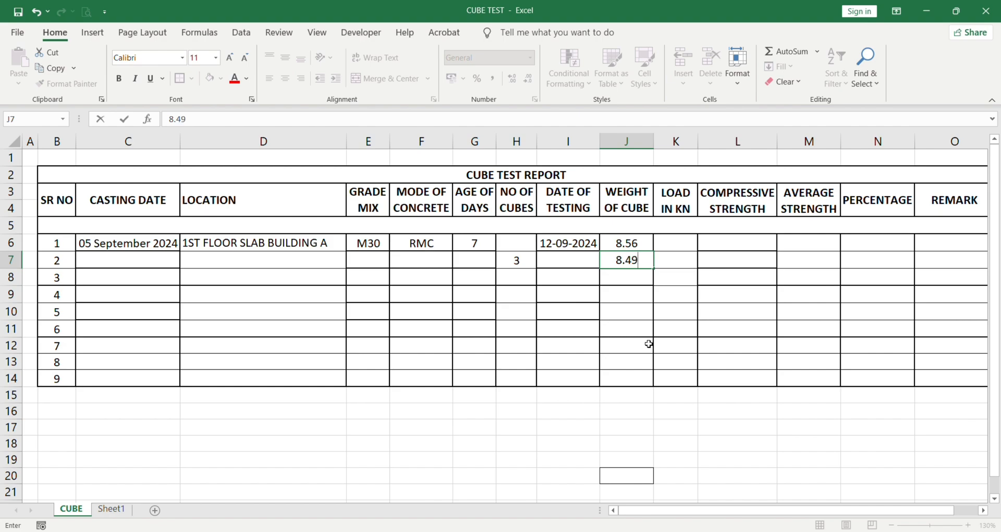
{"action": "key", "text": "Return"}
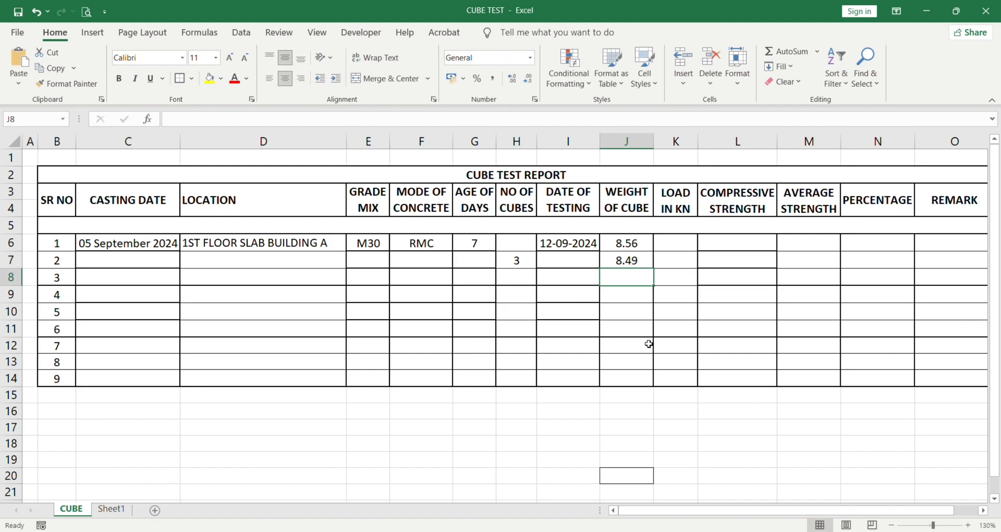
{"action": "type", "text": "8."}
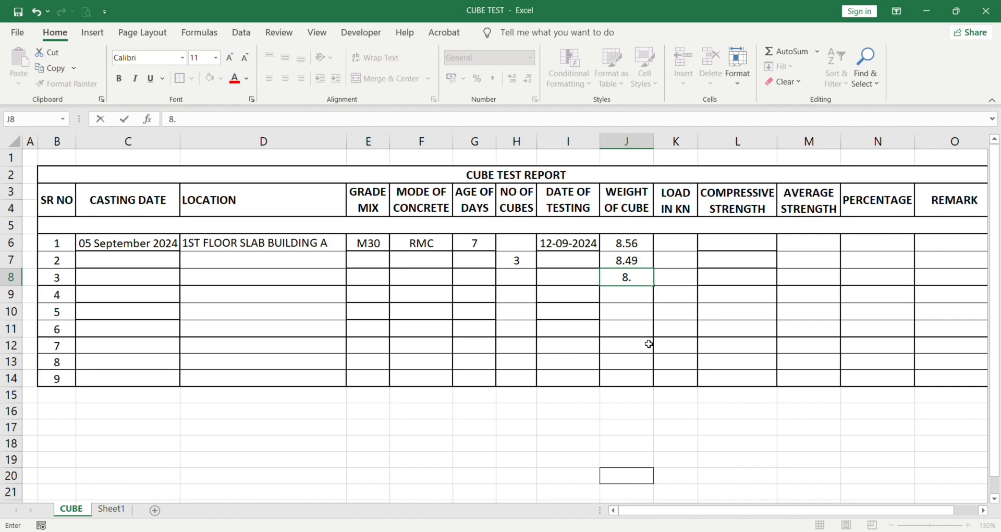
{"action": "type", "text": "51"}
{"action": "key", "text": "Return"}
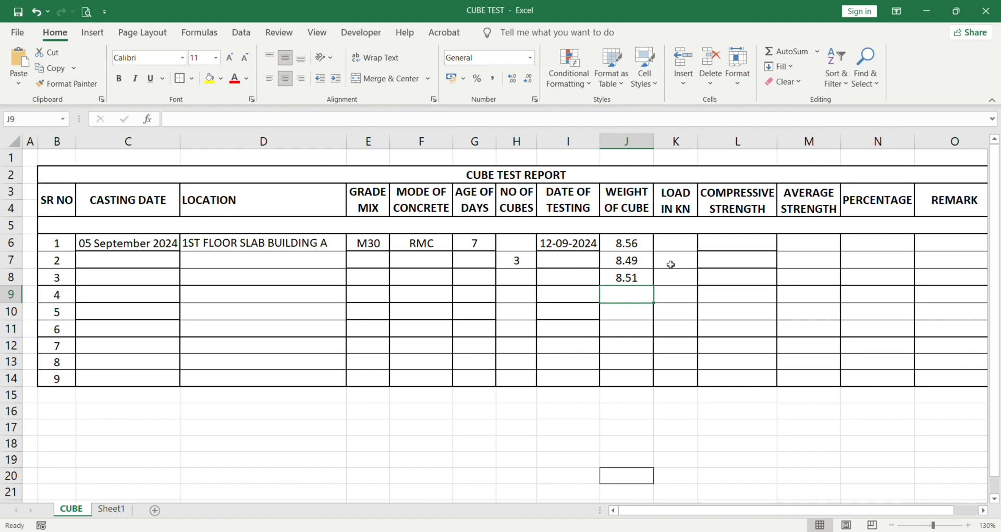
- Enter 390.49 as the load in kN for serial number 1 in K6
{"action": "left_click", "coordinate": [677, 244]}
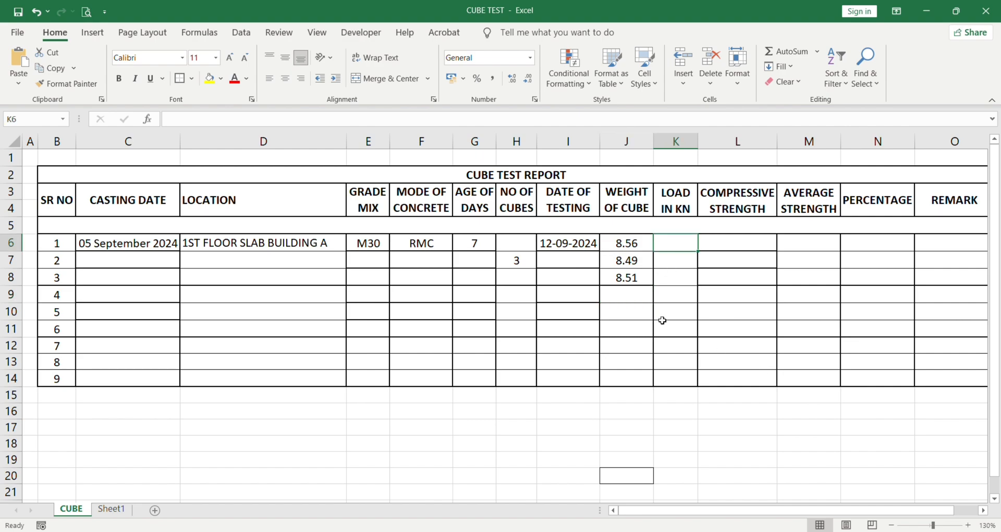
{"action": "left_click", "coordinate": [633, 242]}
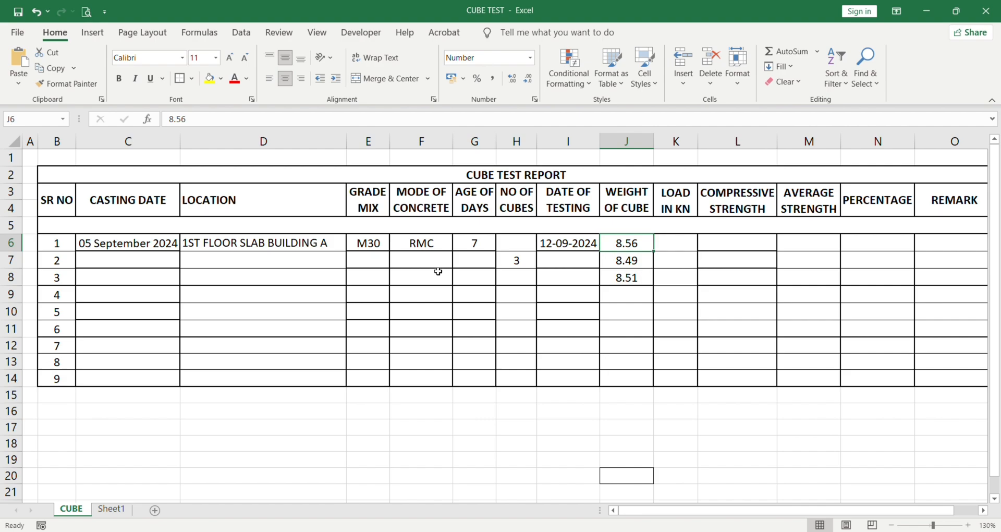
{"action": "left_click", "coordinate": [678, 240]}
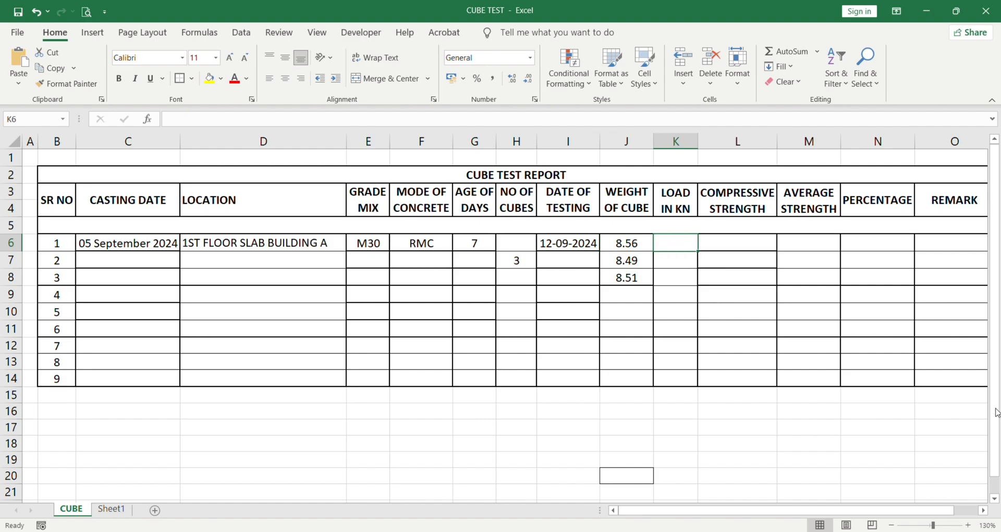
{"action": "type", "text": "390."}
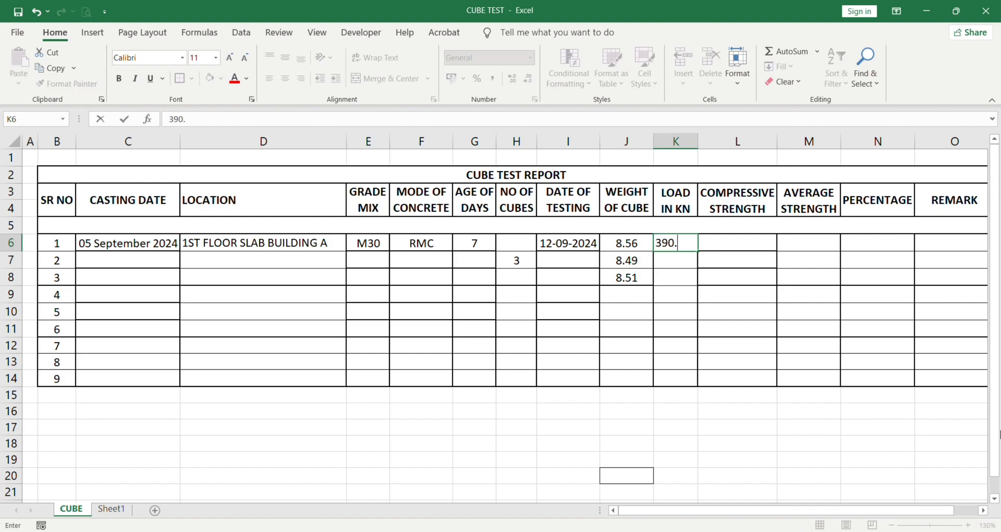
{"action": "type", "text": "49"}
{"action": "key", "text": "Return"}
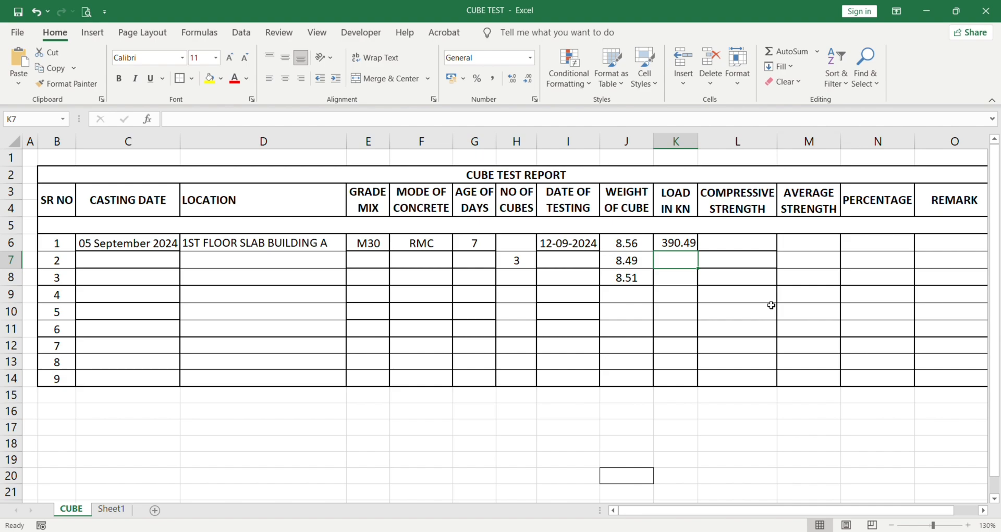
- Enter 401.97 as the load in kN for serial number 2 in K7
{"action": "left_click", "coordinate": [673, 246]}
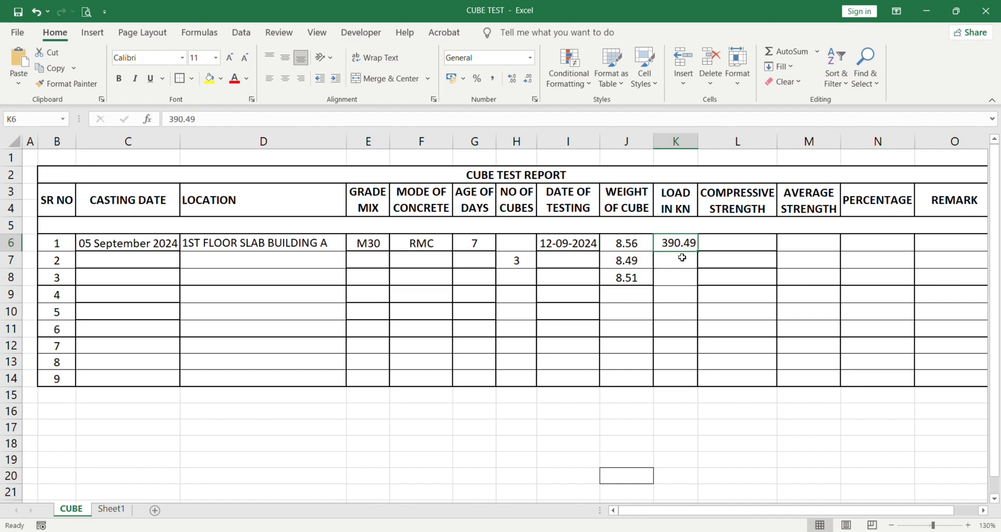
{"action": "left_click", "coordinate": [679, 264]}
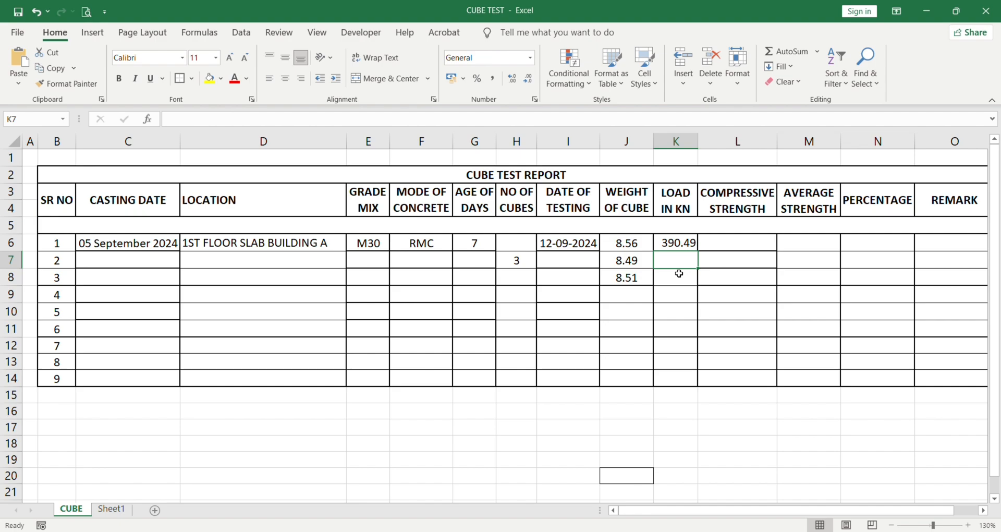
{"action": "left_click", "coordinate": [626, 262]}
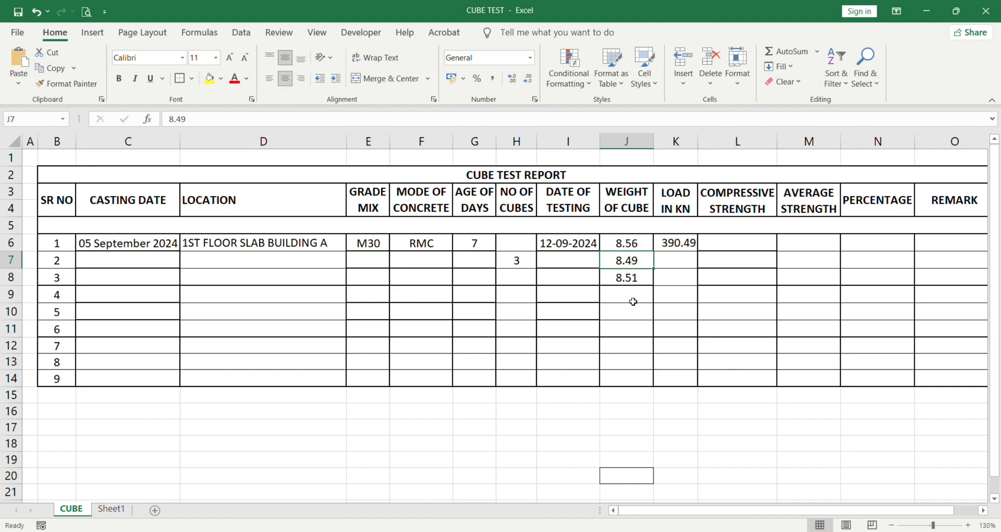
{"action": "left_click", "coordinate": [676, 264]}
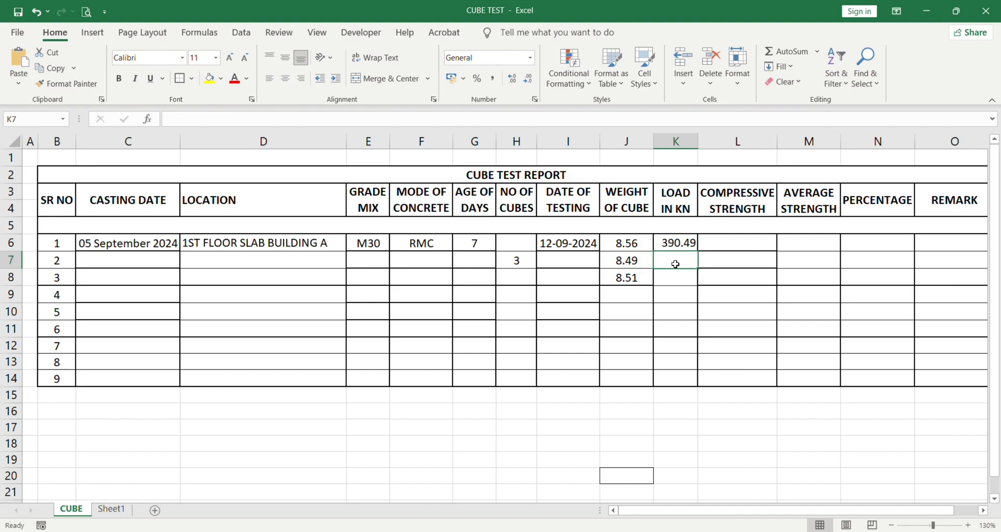
{"action": "type", "text": "401."}
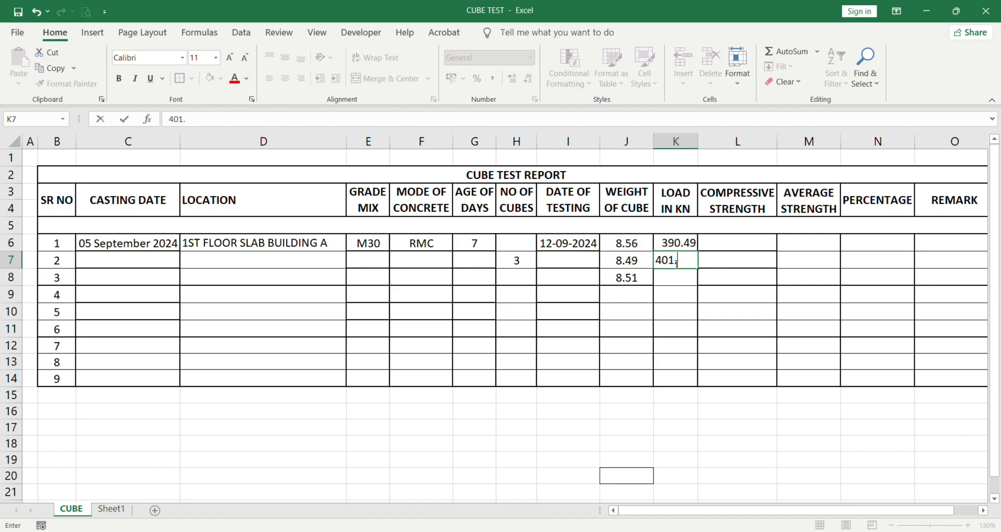
{"action": "type", "text": "97"}
{"action": "key", "text": "Return"}
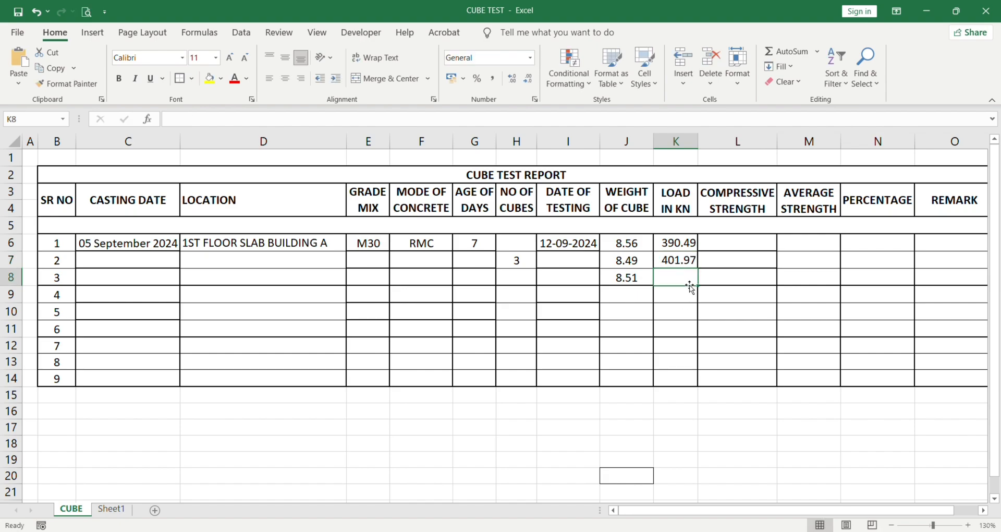
- Enter 380.75 as the load in kN for serial number 3 in K8
{"action": "type", "text": "380.9"}
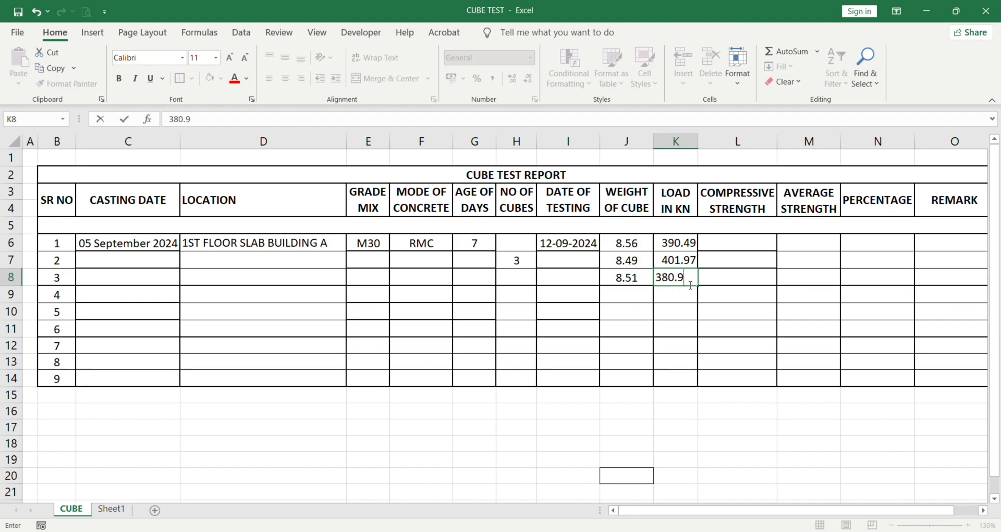
{"action": "key", "text": "BackSpace"}
{"action": "type", "text": "75"}
{"action": "key", "text": "Return"}
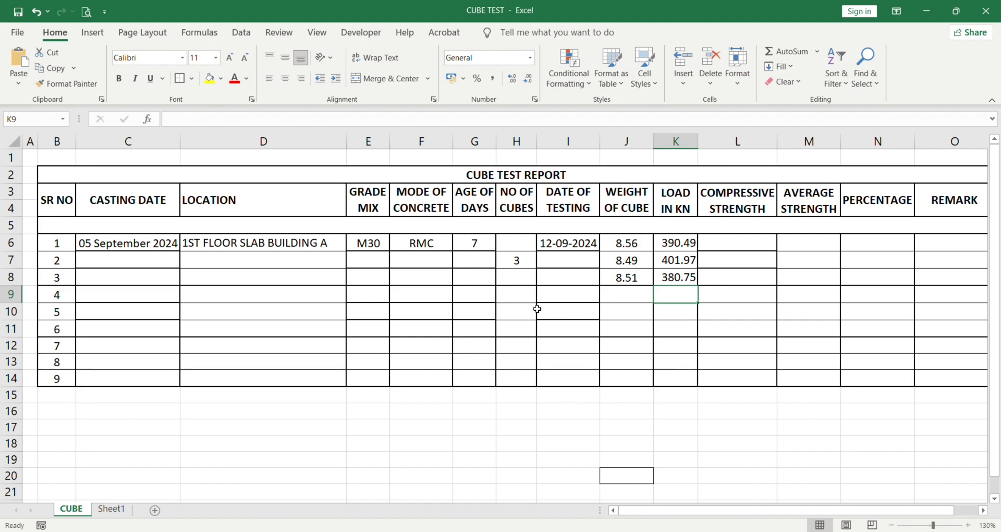
- Copy the M30 grade mix from E6 unchanged into E7:E8 for serial numbers 2 and 3
{"action": "left_click", "coordinate": [369, 249]}
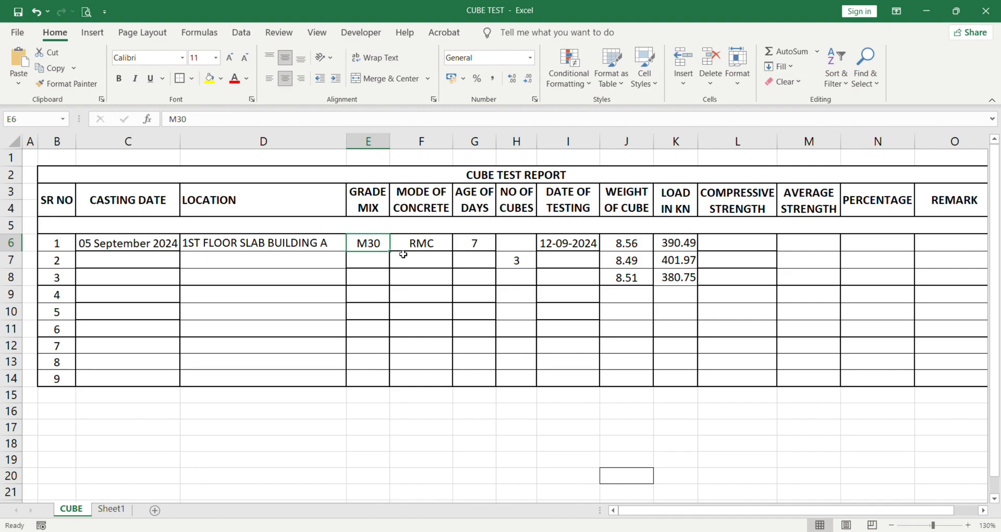
{"action": "left_click_drag", "start_coordinate": [389, 251], "coordinate": [389, 284]}
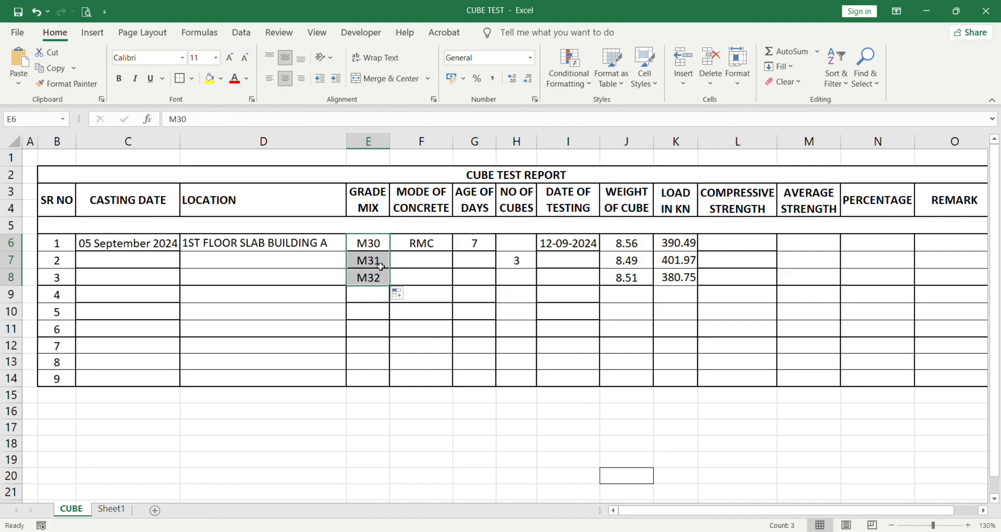
{"action": "key", "text": "ctrl+z"}
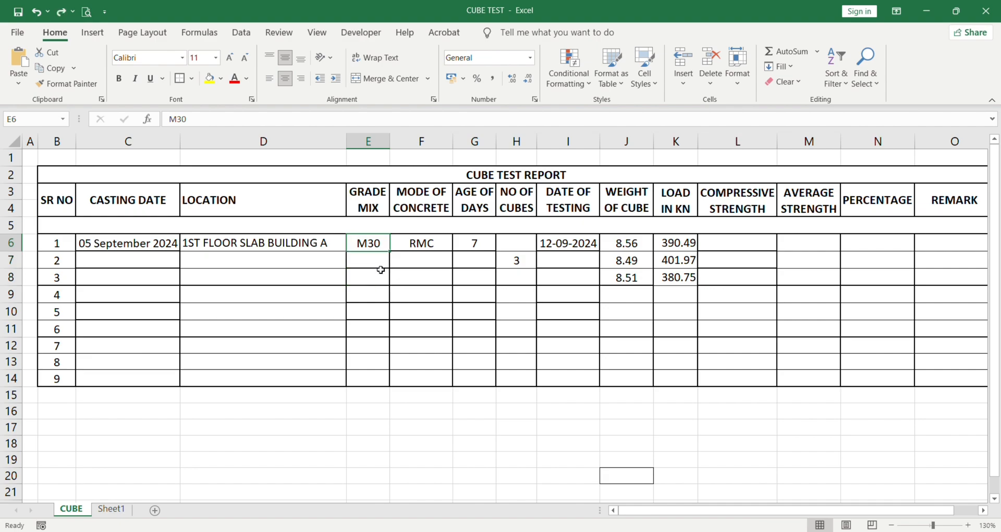
{"action": "key", "text": "ctrl+c"}
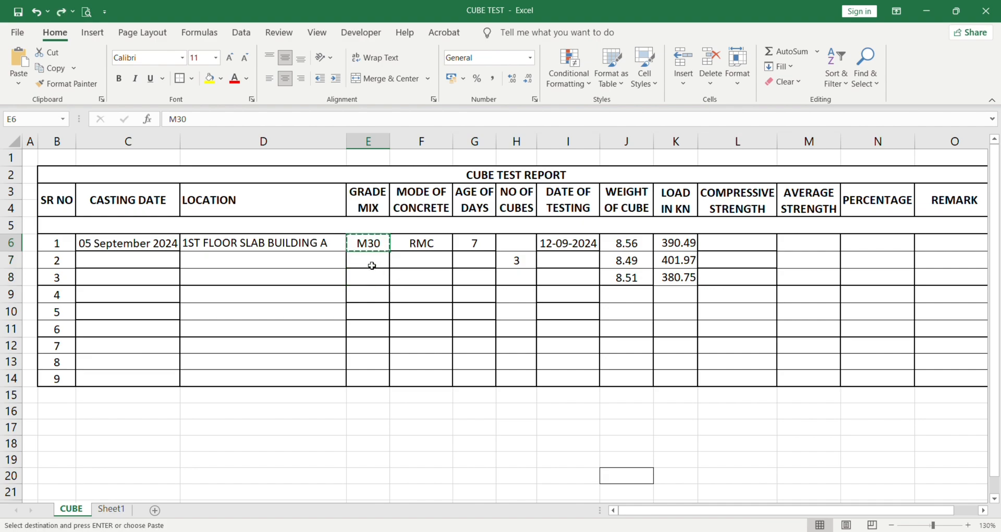
{"action": "left_click_drag", "start_coordinate": [368, 261], "coordinate": [373, 286]}
{"action": "key", "text": "ctrl+v"}
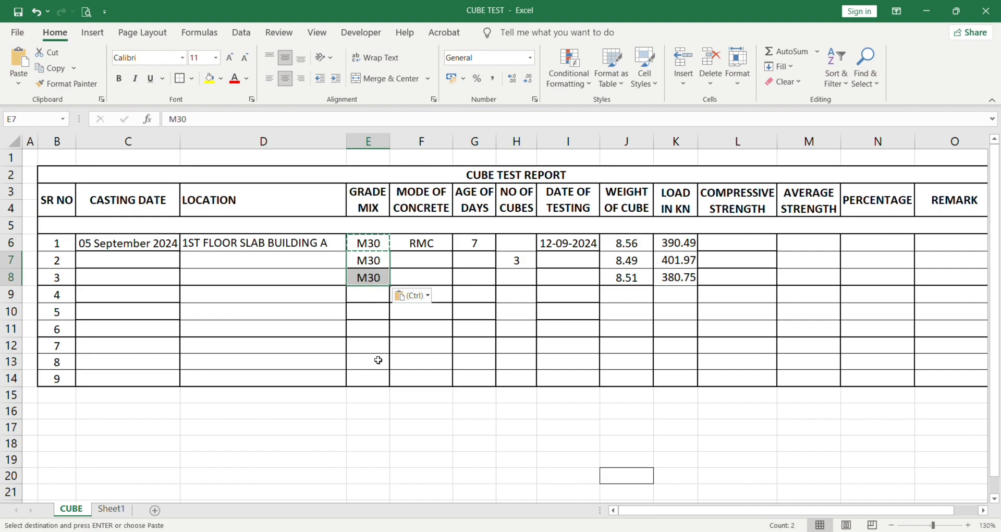
- Copy the RMC mode of concrete from F6 into F7:F8 for serial numbers 2 and 3
{"action": "left_click", "coordinate": [443, 245]}
{"action": "key", "text": "ctrl+c"}
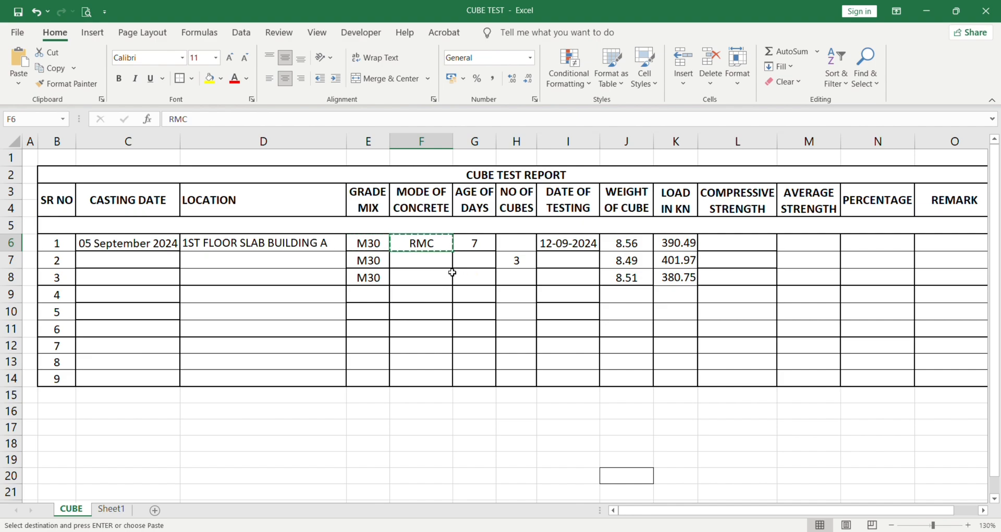
{"action": "left_click_drag", "start_coordinate": [425, 260], "coordinate": [431, 276]}
{"action": "key", "text": "ctrl+v"}
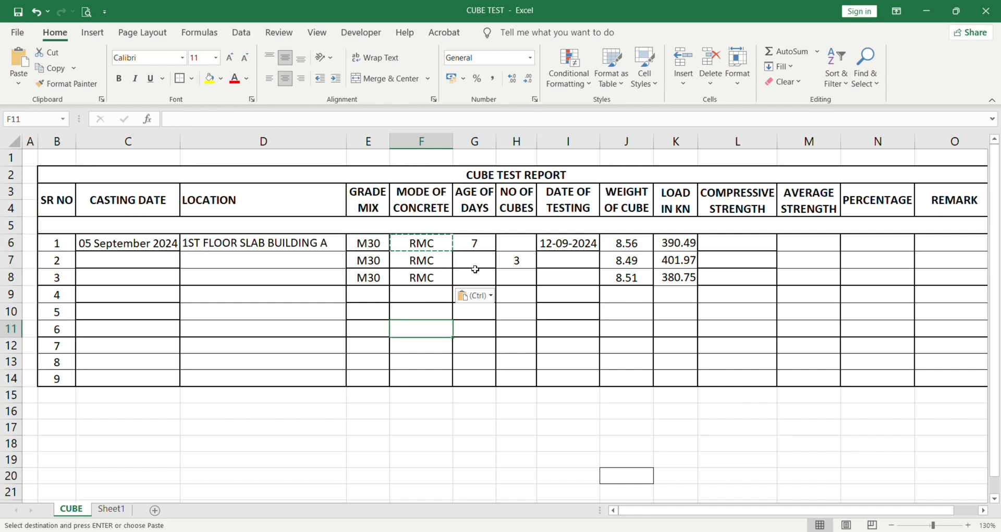
- Copy the age of 7 days from G6 into G7:G8 for serial numbers 2 and 3
{"action": "left_click", "coordinate": [480, 248]}
{"action": "key", "text": "ctrl+c"}
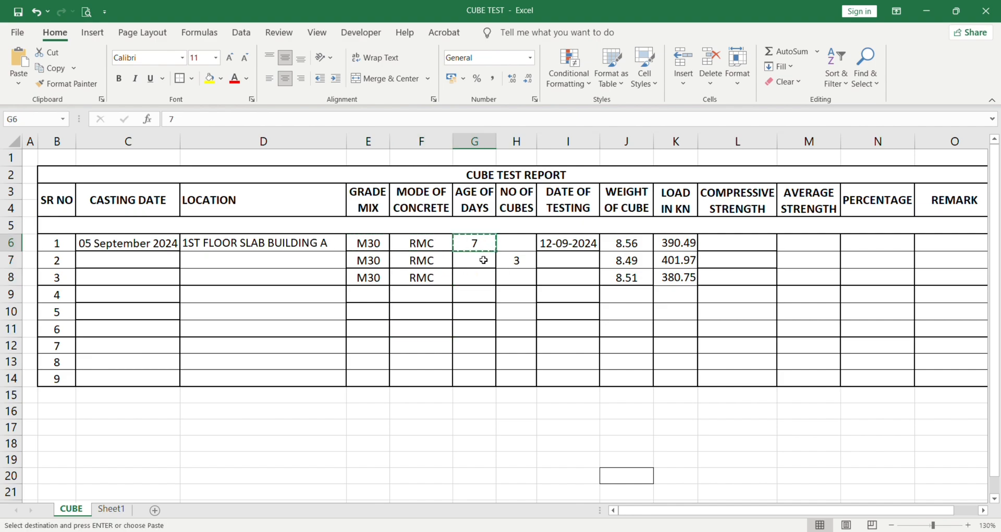
{"action": "left_click_drag", "start_coordinate": [481, 259], "coordinate": [482, 276]}
{"action": "key", "text": "ctrl+v"}
{"action": "key", "text": "Escape"}
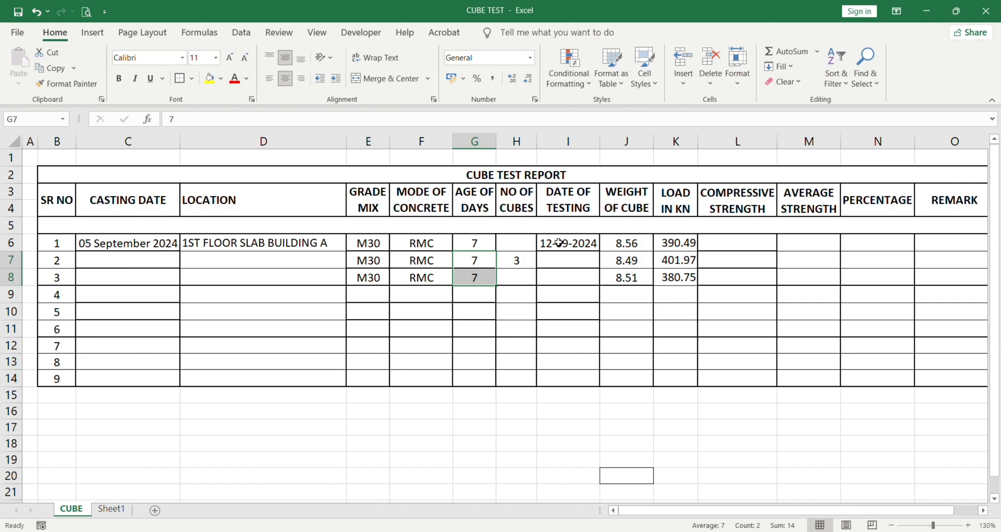
{"action": "left_click", "coordinate": [584, 245]}
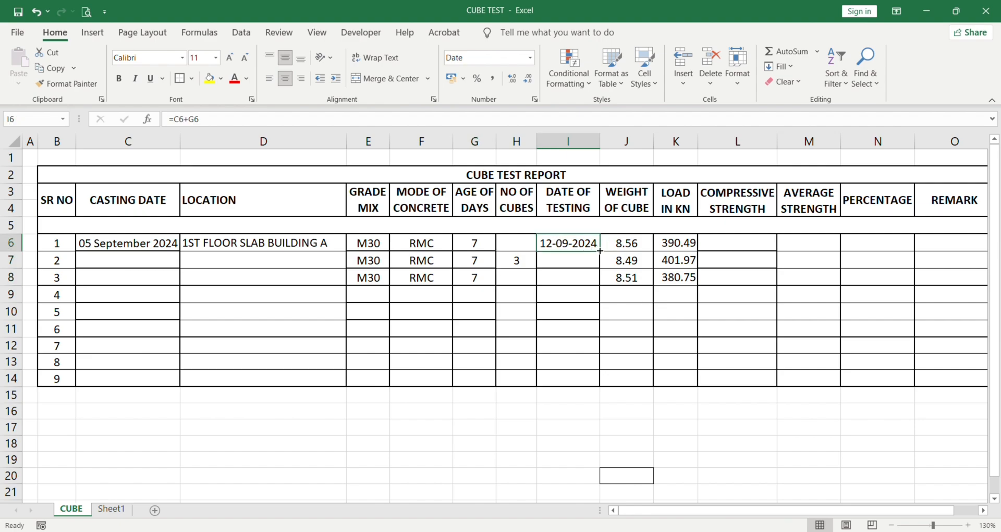
{"action": "left_click_drag", "start_coordinate": [600, 251], "coordinate": [600, 275]}
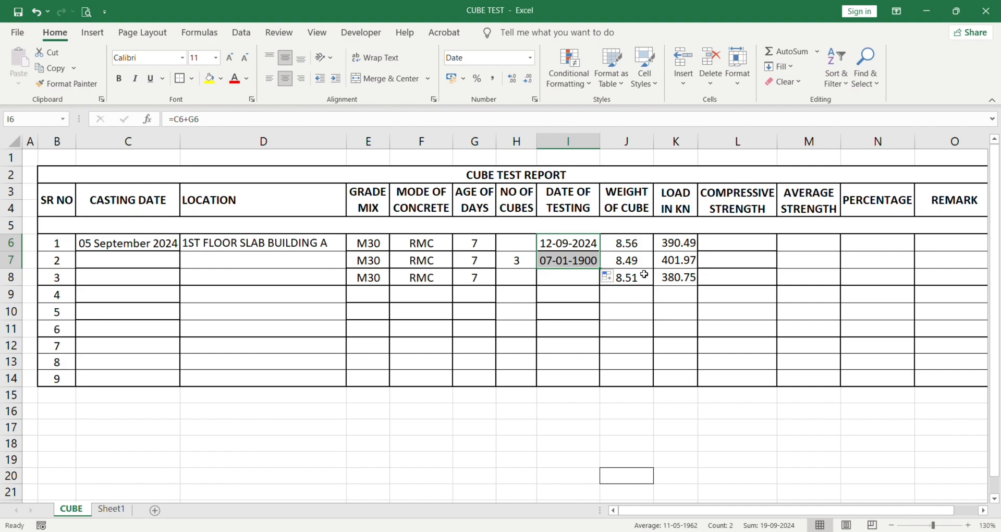
{"action": "key", "text": "ctrl+z"}
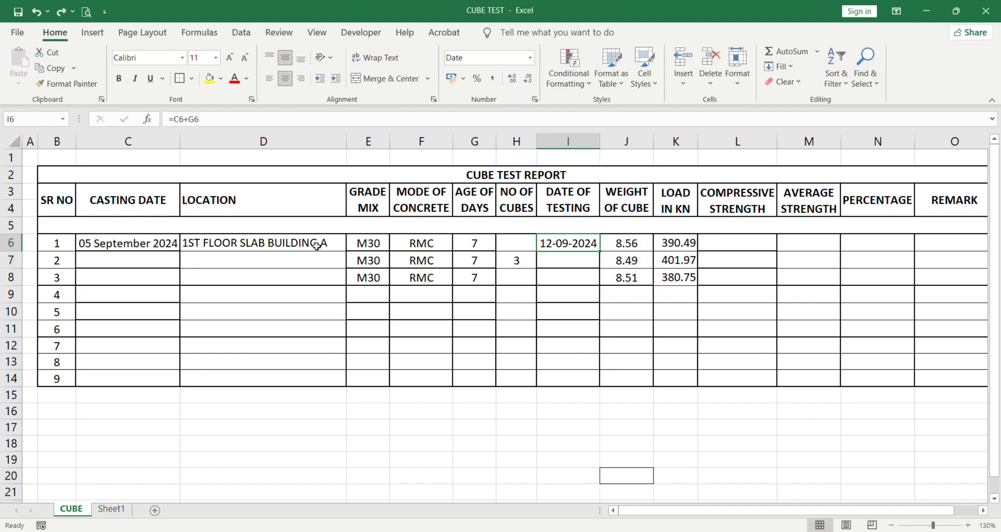
- Copy the casting date from C6 into C7:C8, and fill the date-of-testing formula from I6 down through I8
{"action": "left_click", "coordinate": [119, 242]}
{"action": "key", "text": "ctrl+c"}
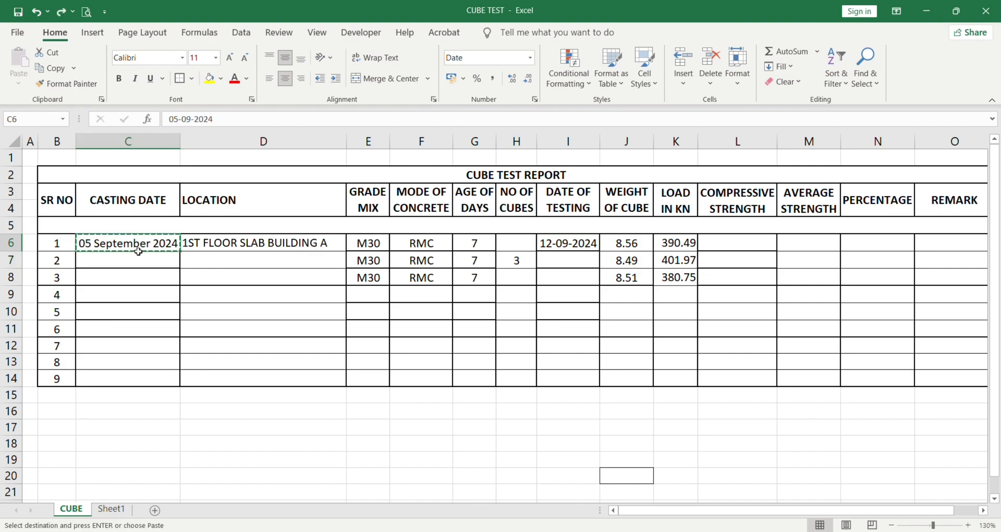
{"action": "left_click_drag", "start_coordinate": [134, 264], "coordinate": [135, 271]}
{"action": "key", "text": "ctrl+v"}
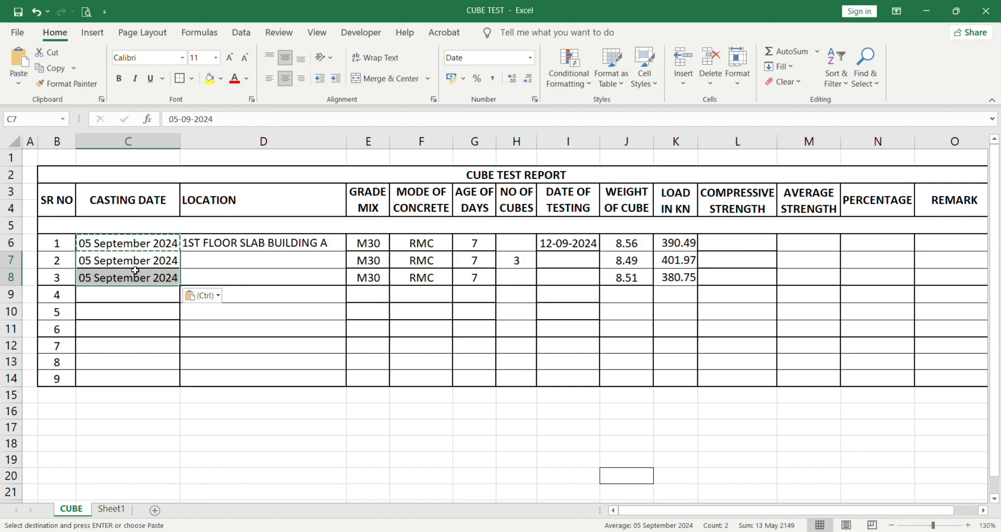
{"action": "left_click", "coordinate": [139, 313]}
{"action": "key", "text": "Escape"}
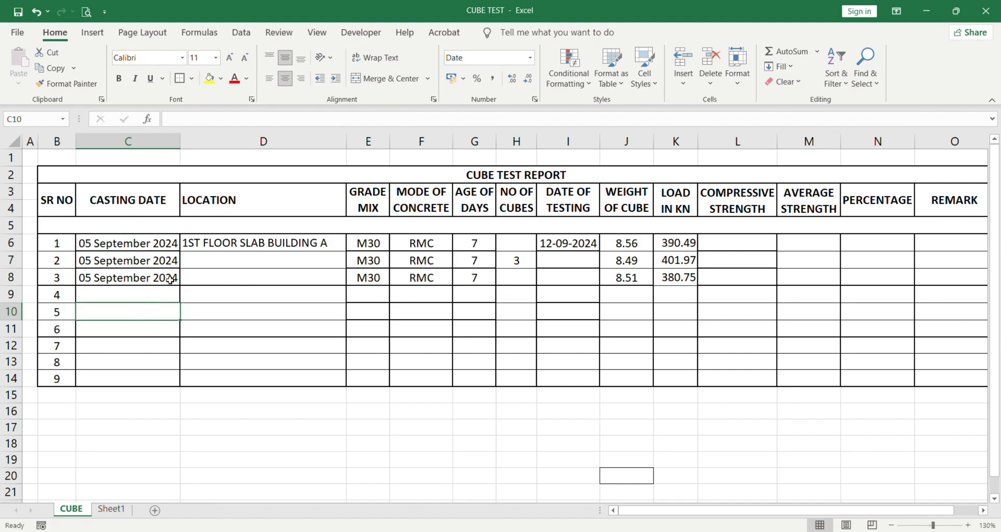
{"action": "left_click", "coordinate": [590, 244]}
{"action": "left_click_drag", "start_coordinate": [600, 250], "coordinate": [600, 284]}
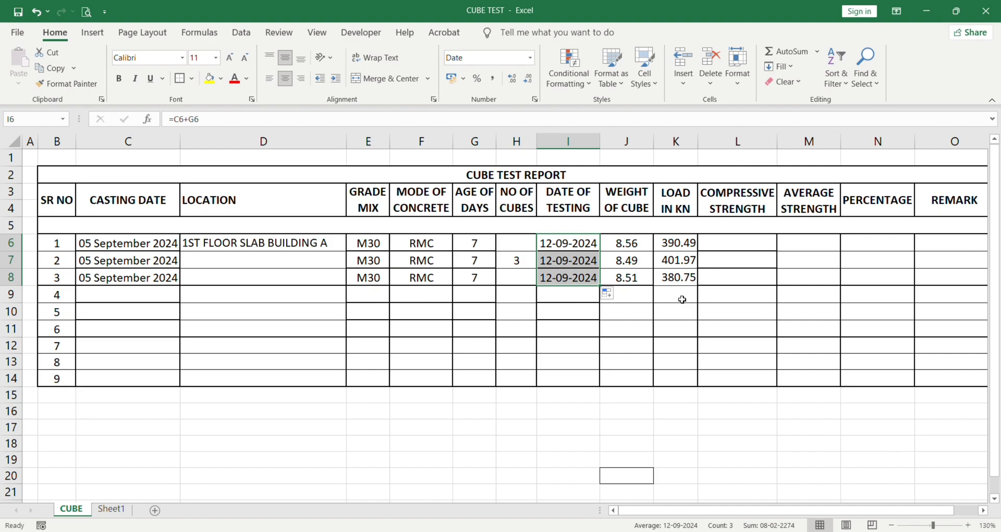
- Calculate the compressive strength for serial number 1 in L6 with the formula =K6/22.5
{"action": "left_click", "coordinate": [735, 242]}
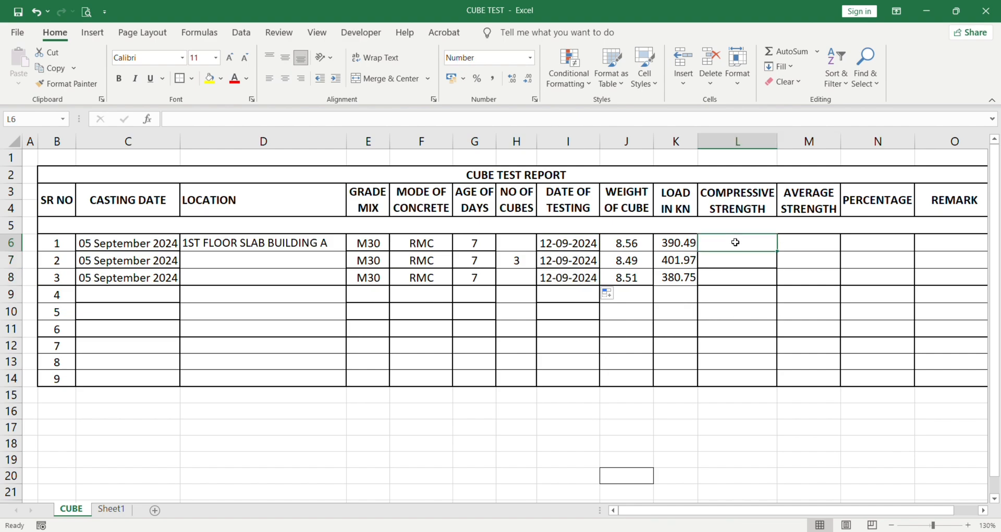
{"action": "type", "text": "="}
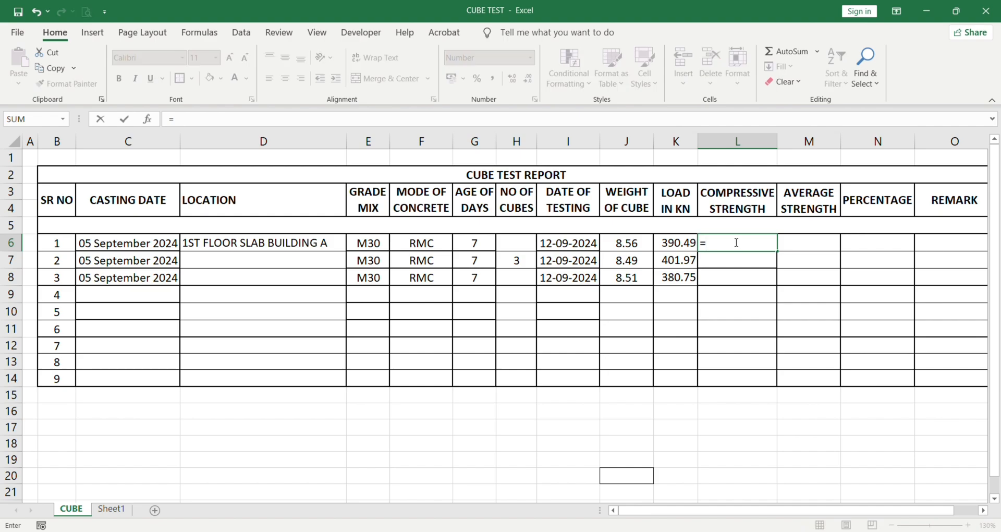
{"action": "left_click", "coordinate": [676, 244]}
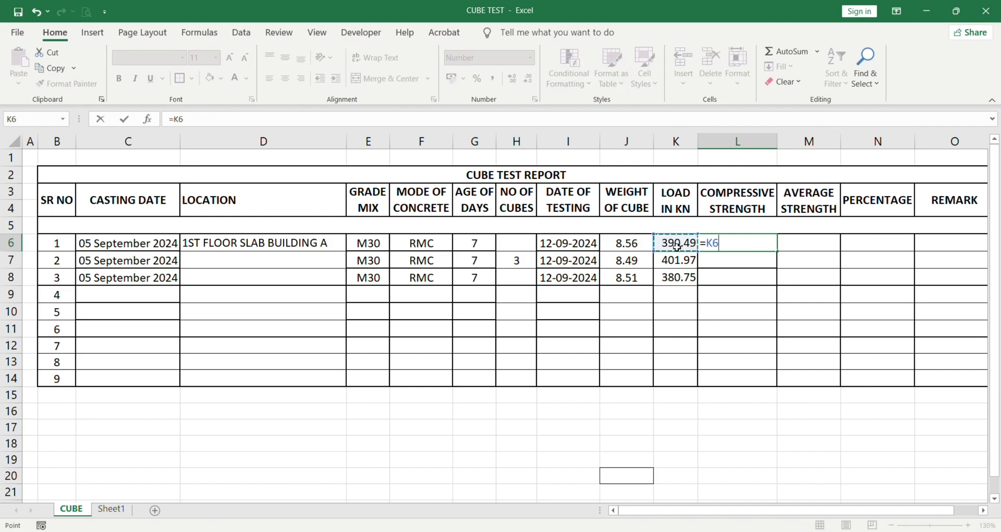
{"action": "type", "text": "/"}
{"action": "key", "text": "super+space"}
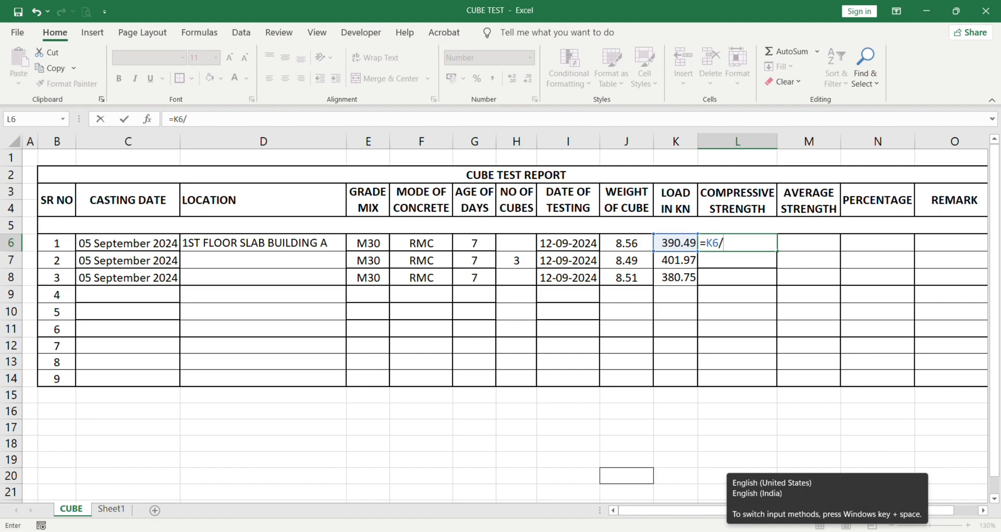
{"action": "type", "text": "22.5"}
{"action": "key", "text": "Return"}
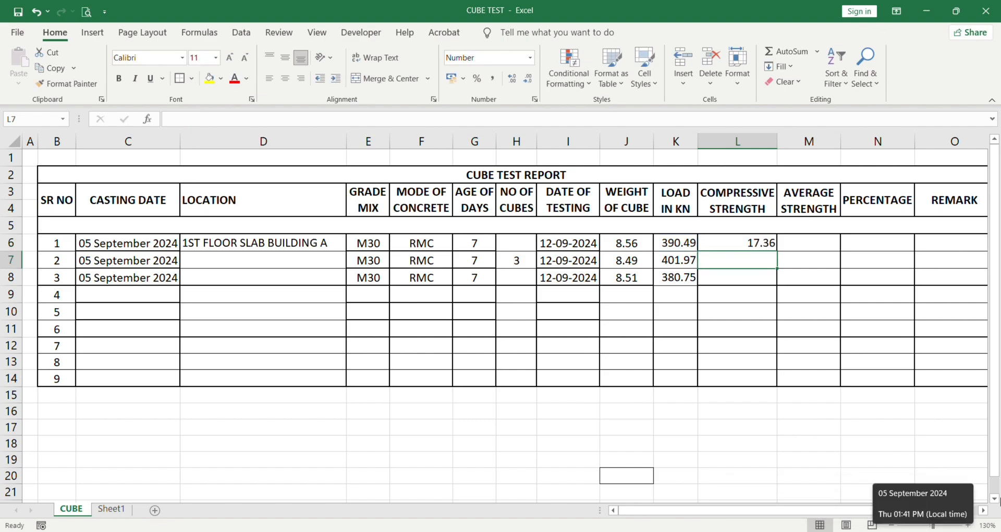
- Shade the compressive strength cell L6 yellow and fill its formula and shading down through L8
{"action": "left_click", "coordinate": [749, 246]}
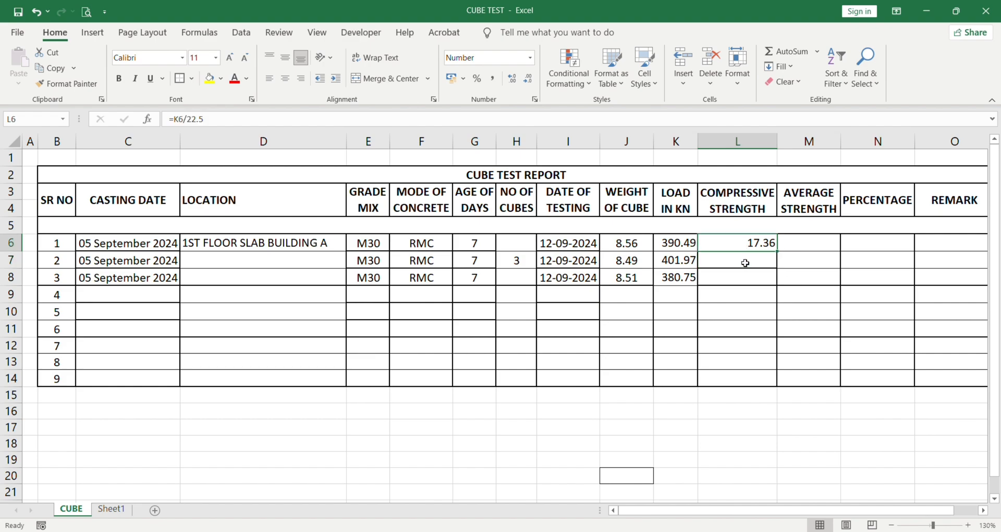
{"action": "left_click", "coordinate": [209, 79]}
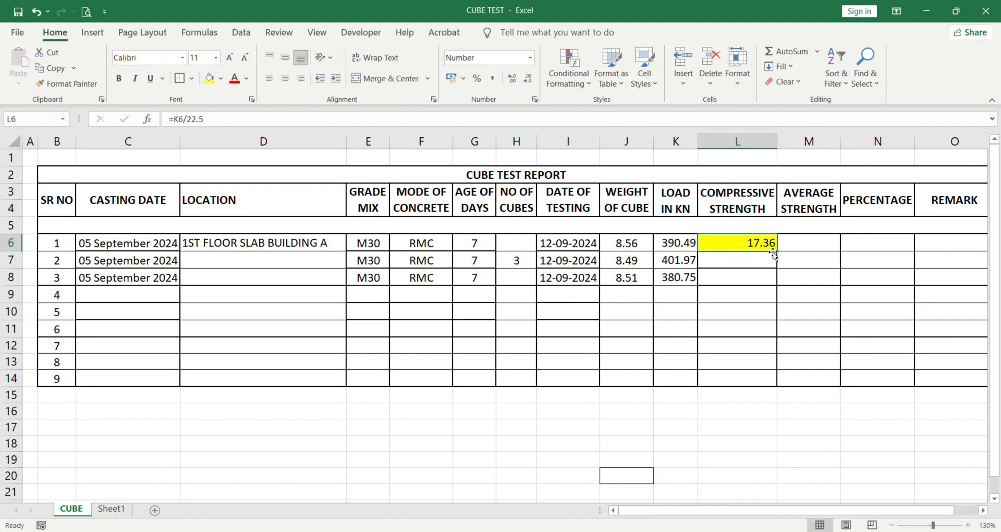
{"action": "left_click_drag", "start_coordinate": [775, 255], "coordinate": [777, 281]}
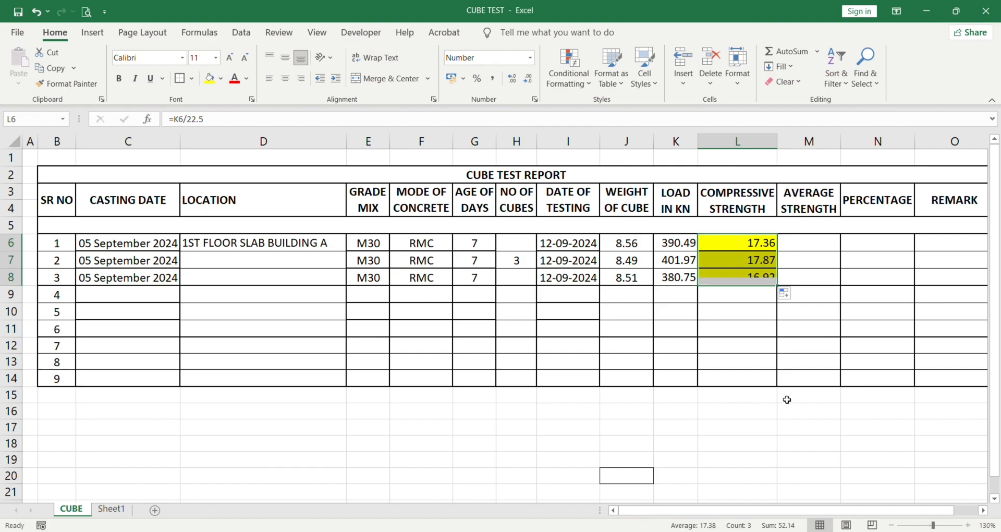
{"action": "left_click", "coordinate": [754, 330]}
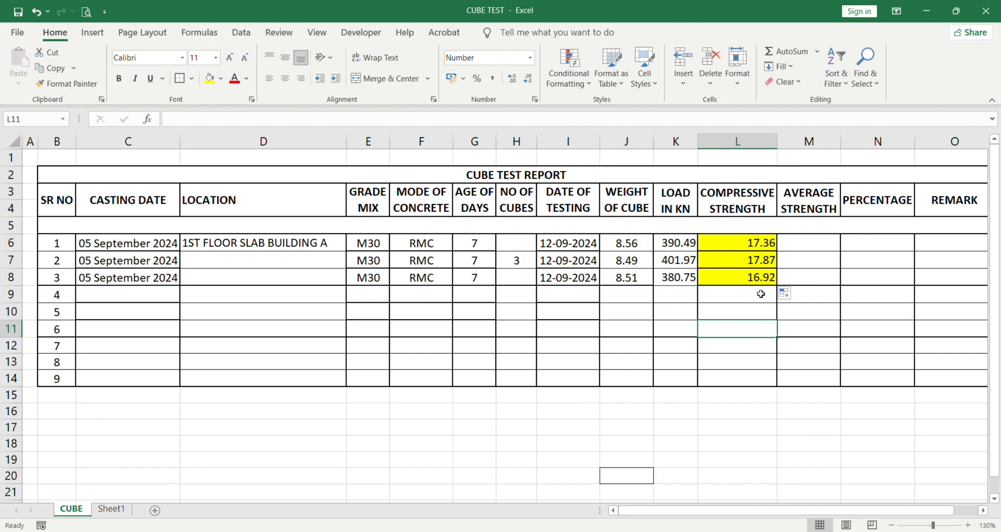
- Calculate the average strength in M7 with =AVERAGE(L6:L8) and shade the cell yellow
{"action": "left_click", "coordinate": [814, 259]}
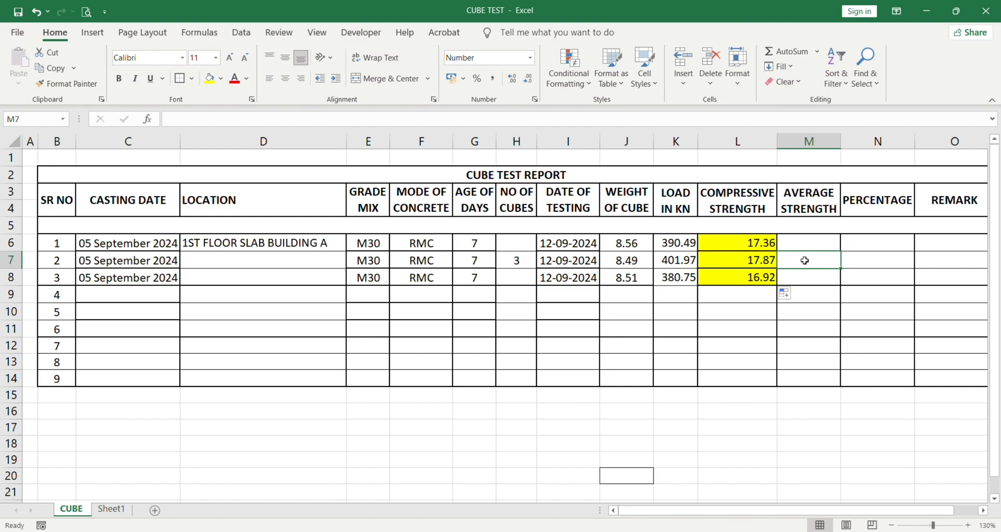
{"action": "type", "text": "="}
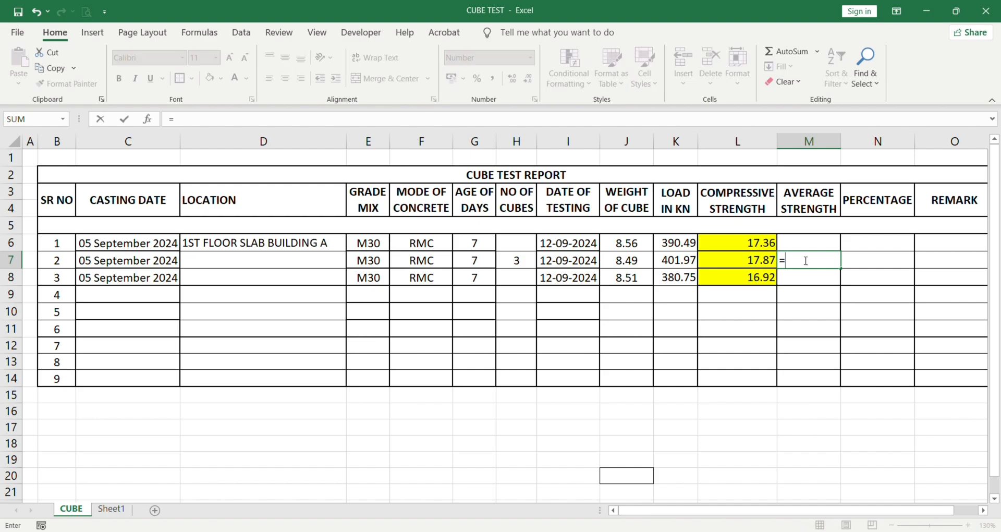
{"action": "type", "text": "AVER"}
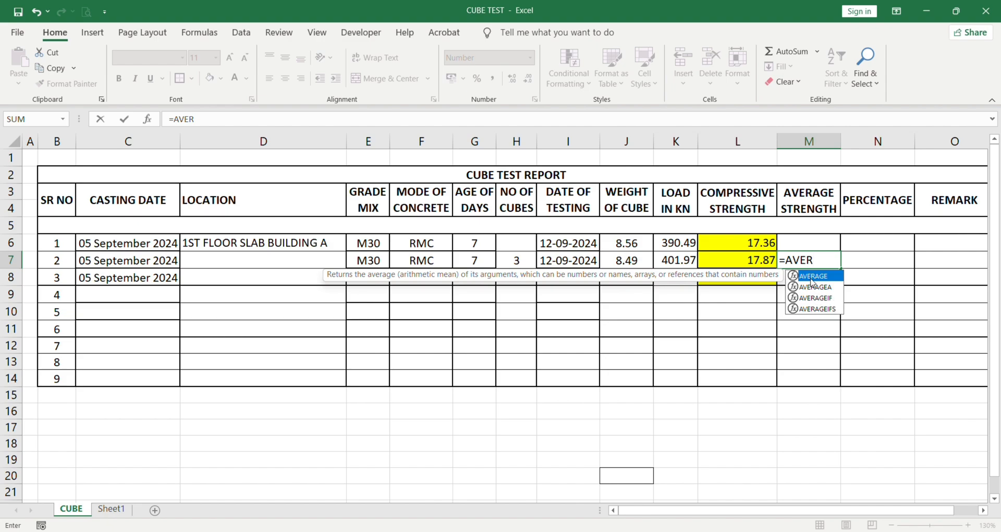
{"action": "double_click", "coordinate": [811, 280]}
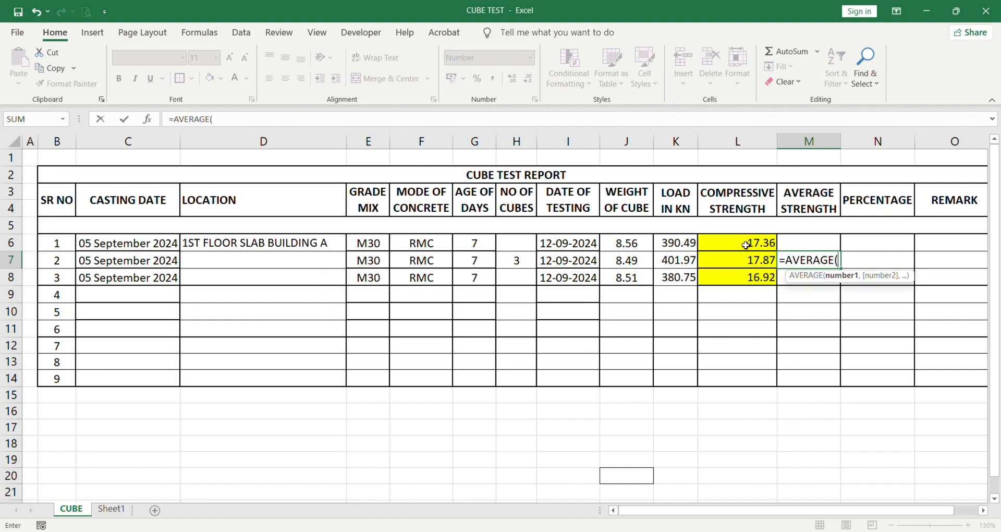
{"action": "left_click_drag", "start_coordinate": [746, 244], "coordinate": [746, 277]}
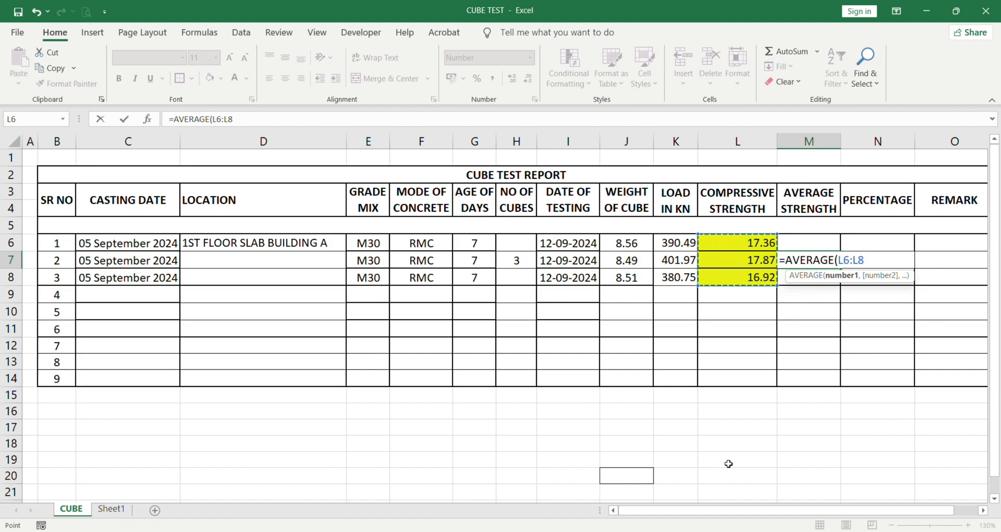
{"action": "type", "text": ")"}
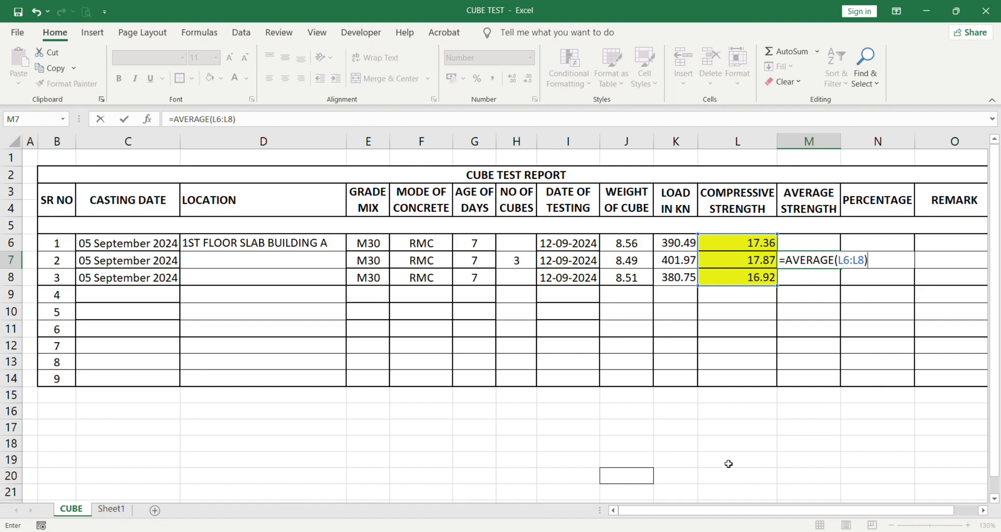
{"action": "key", "text": "Return"}
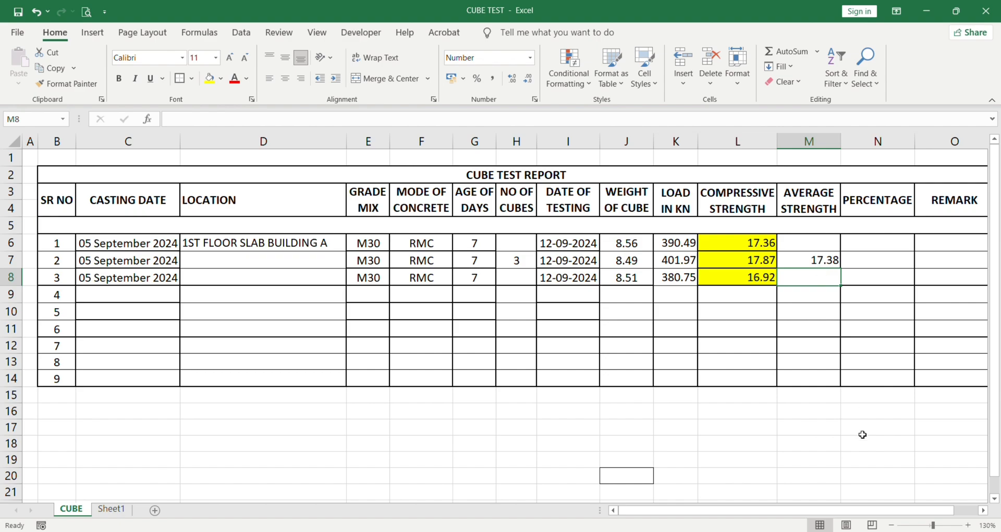
{"action": "left_click", "coordinate": [815, 264]}
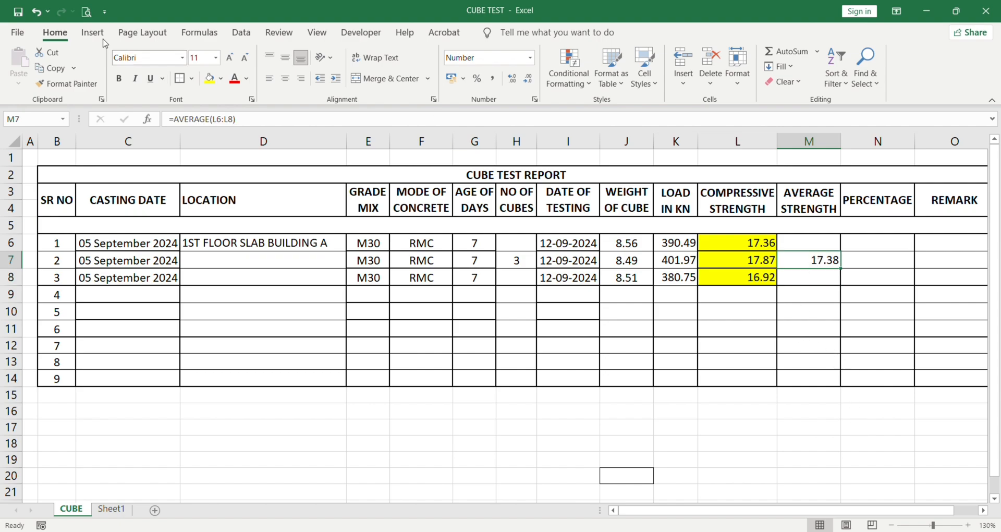
{"action": "left_click", "coordinate": [210, 78]}
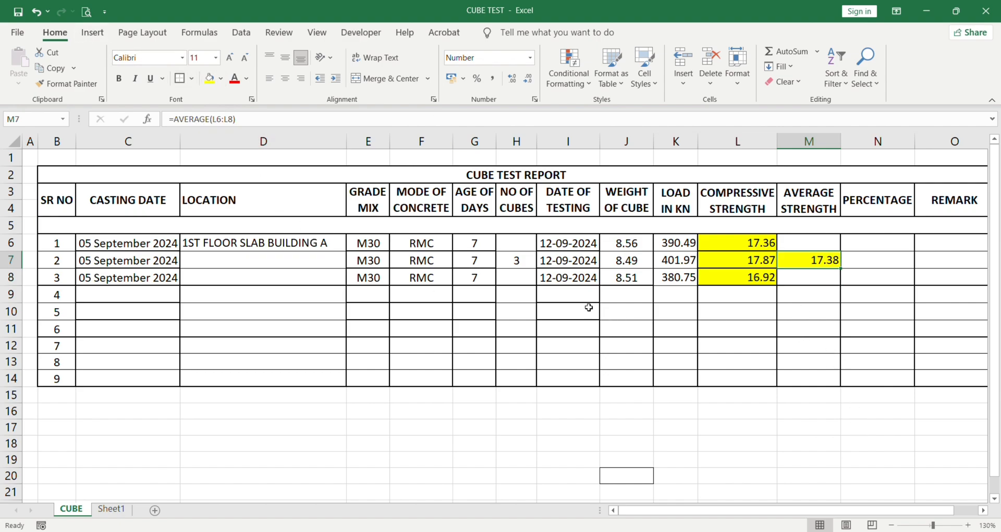
- Calculate the strength percentage in N7 with =M7*100/30 and shade the cell yellow
{"action": "left_click", "coordinate": [885, 257]}
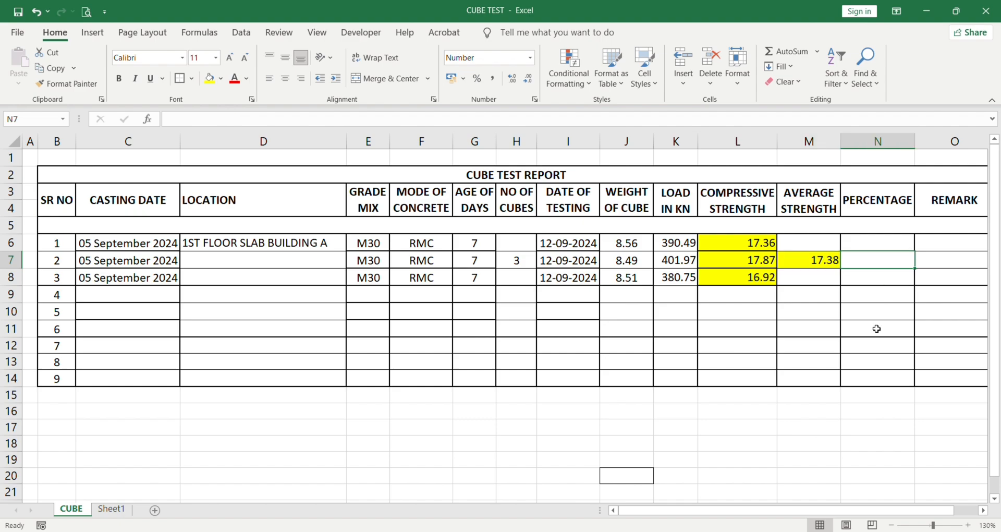
{"action": "type", "text": "="}
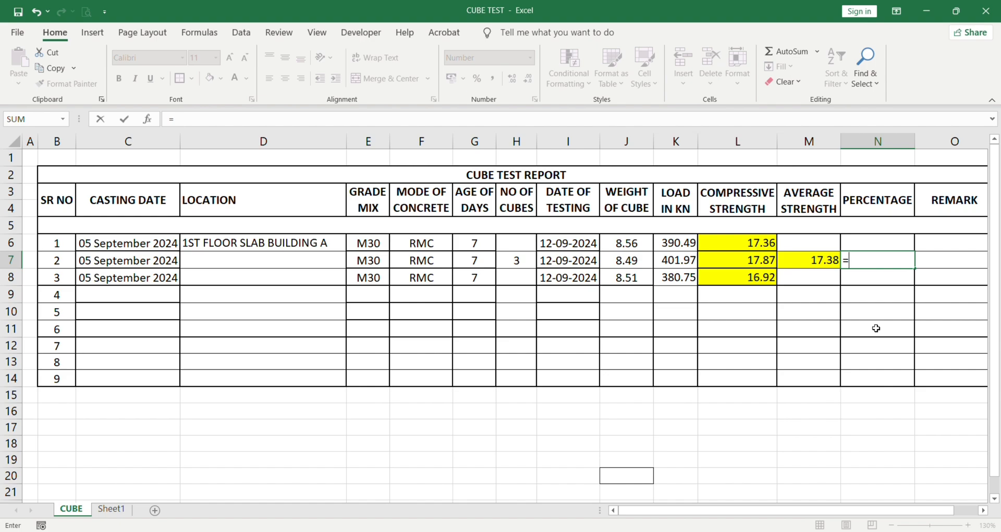
{"action": "left_click", "coordinate": [814, 259]}
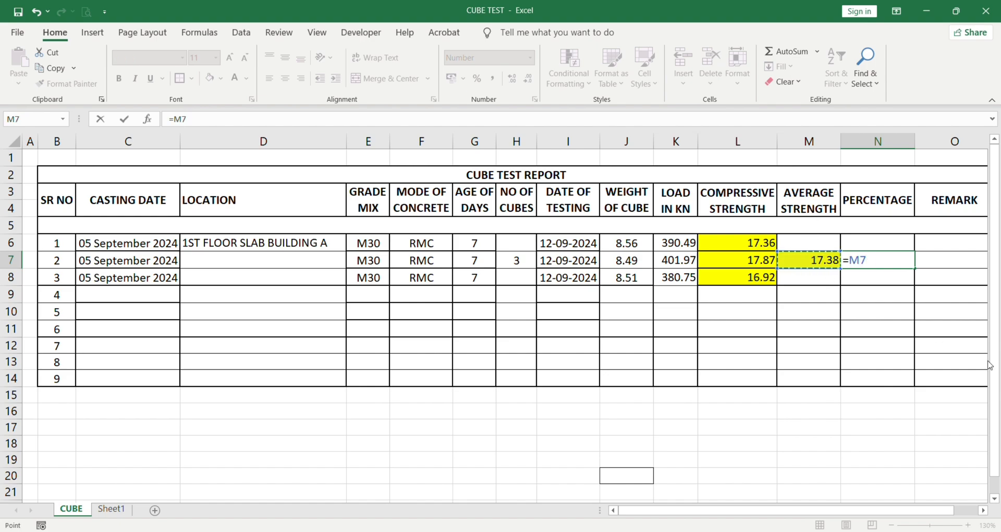
{"action": "type", "text": "*100"}
{"action": "type", "text": "/"}
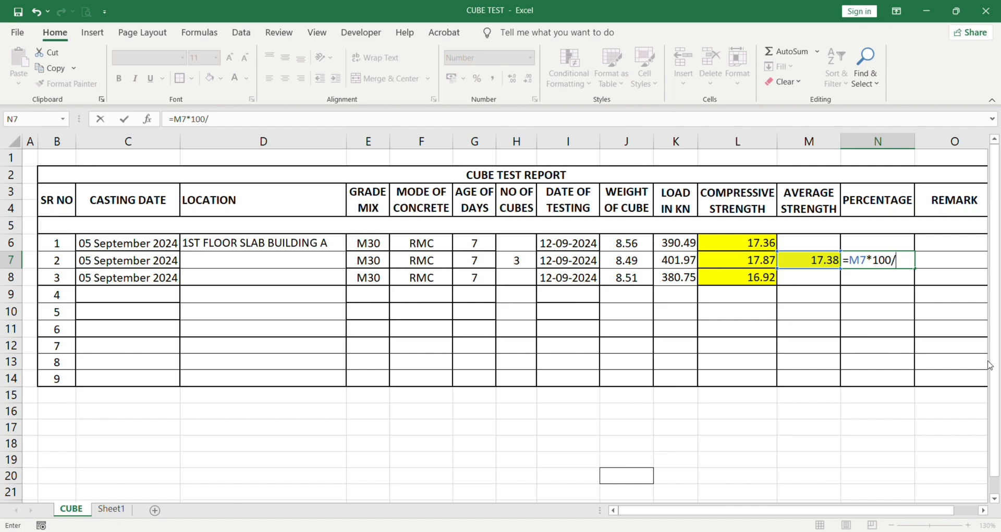
{"action": "type", "text": "30"}
{"action": "key", "text": "Return"}
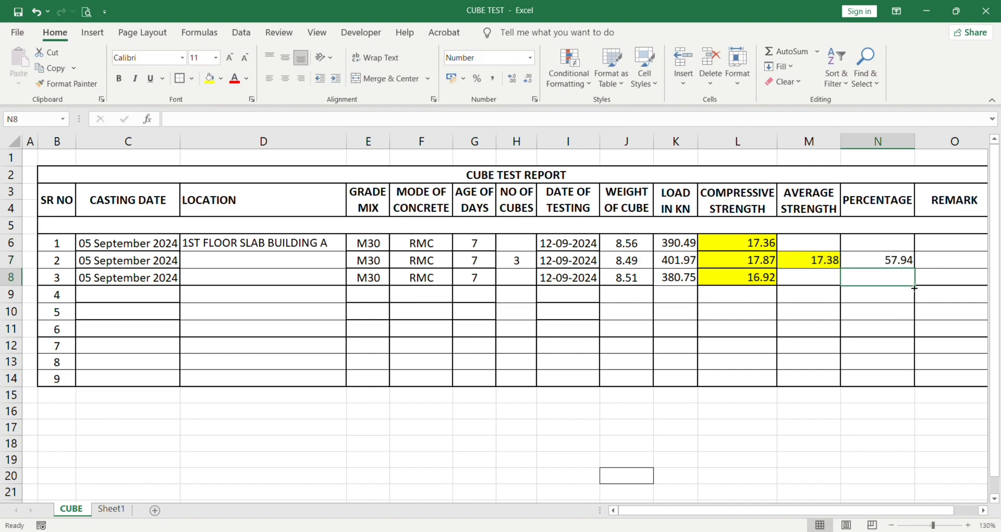
{"action": "left_click", "coordinate": [852, 257]}
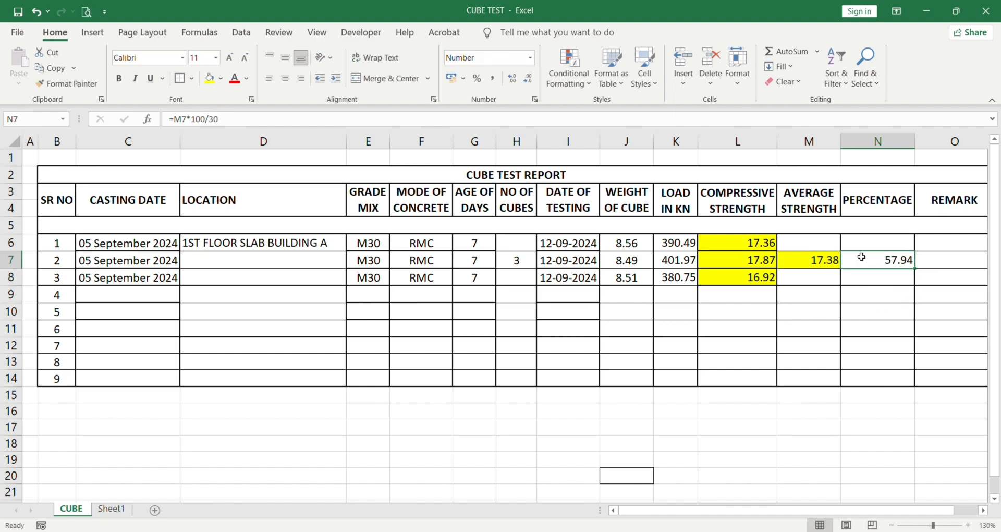
{"action": "left_click", "coordinate": [210, 78]}
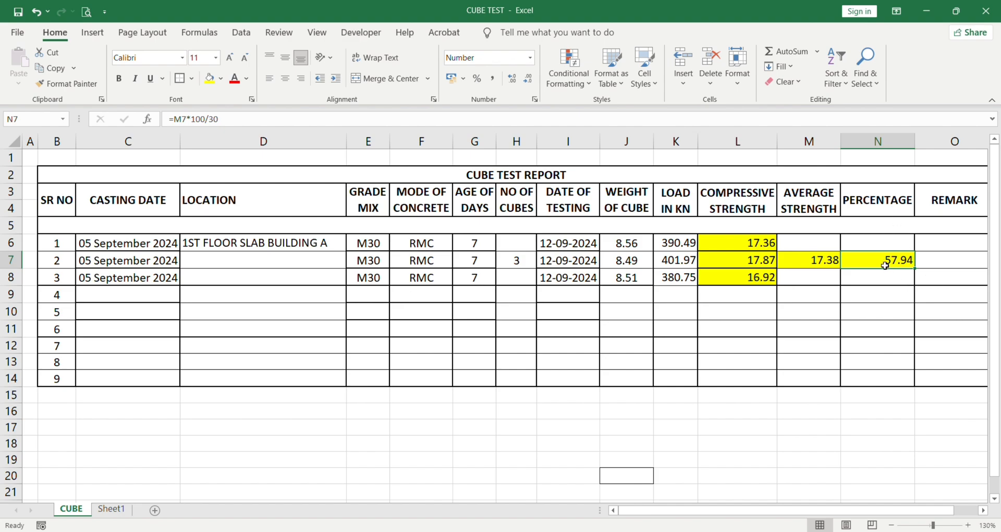
- Enter the remark FAIL in O7 for the first set of three cubes
{"action": "left_click", "coordinate": [944, 265]}
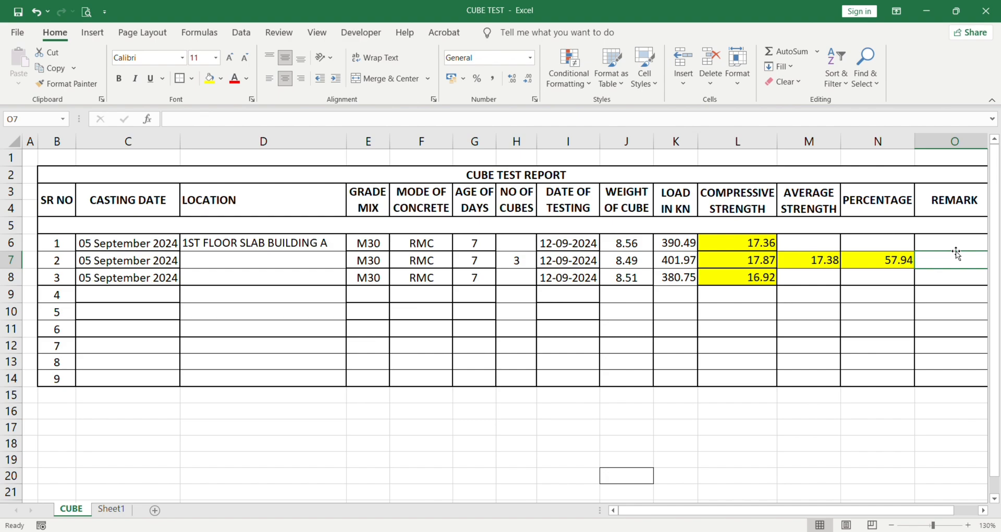
{"action": "type", "text": "FAIL"}
{"action": "key", "text": "Return"}
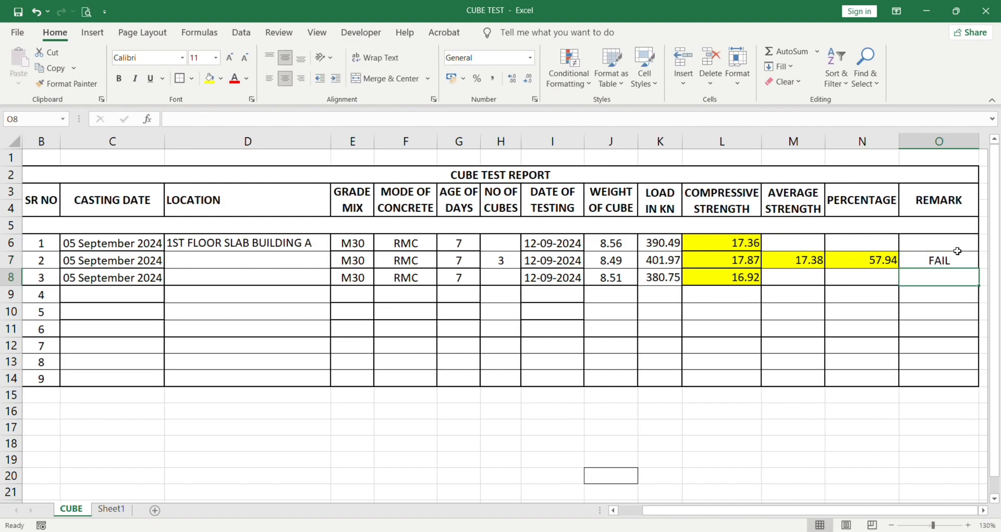
{"action": "left_click", "coordinate": [930, 525]}
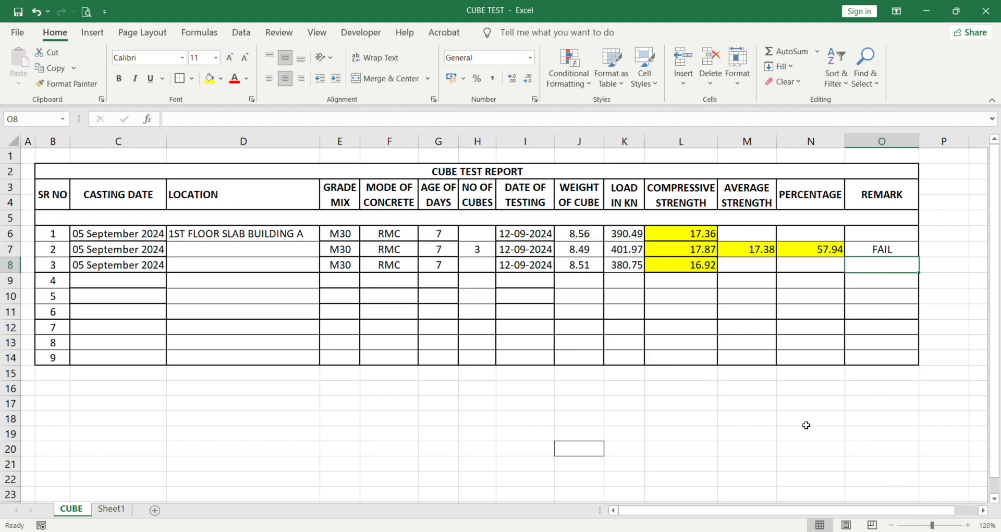
{"action": "left_click", "coordinate": [783, 448]}
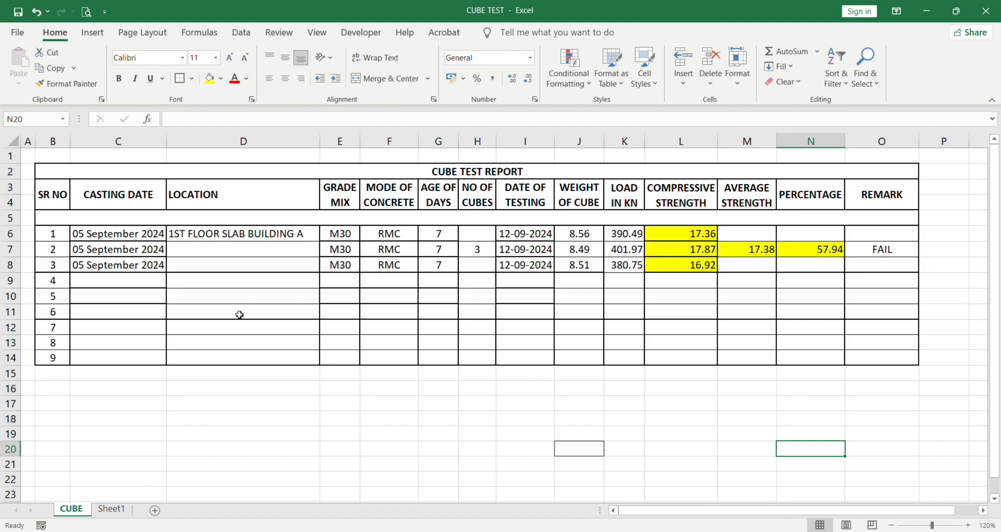
- Copy the casting date from C6 into C9:C11 for serial numbers 4 to 6
{"action": "left_click", "coordinate": [119, 235]}
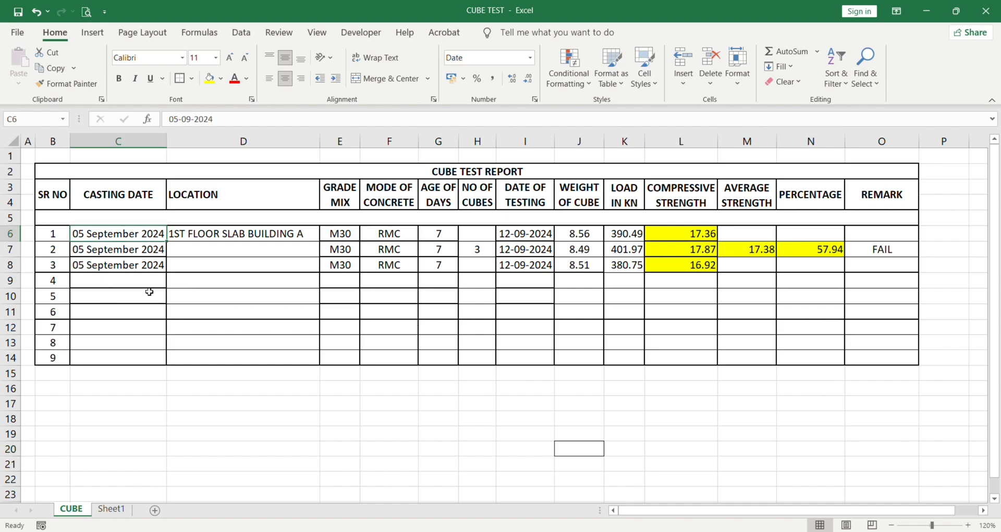
{"action": "key", "text": "ctrl+c"}
{"action": "left_click_drag", "start_coordinate": [138, 281], "coordinate": [136, 308]}
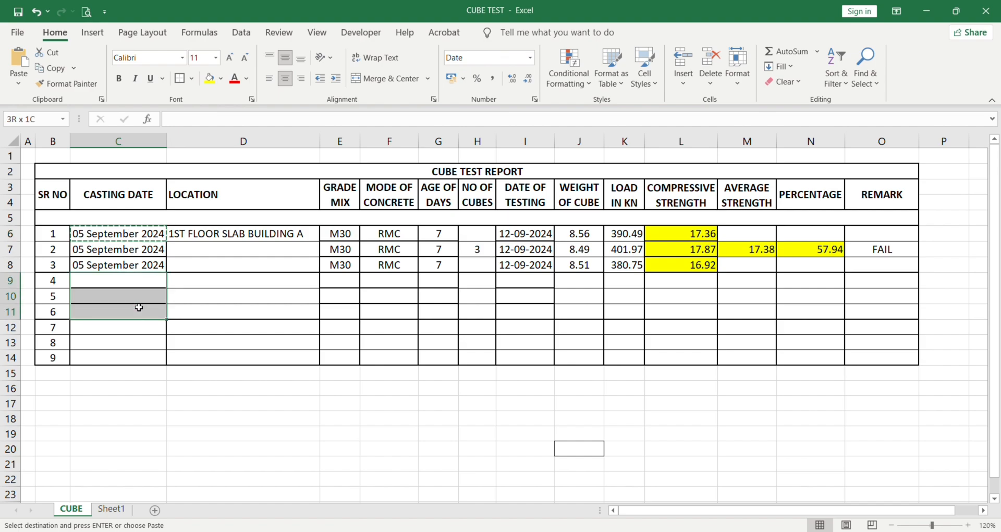
{"action": "key", "text": "ctrl+v"}
{"action": "key", "text": "Escape"}
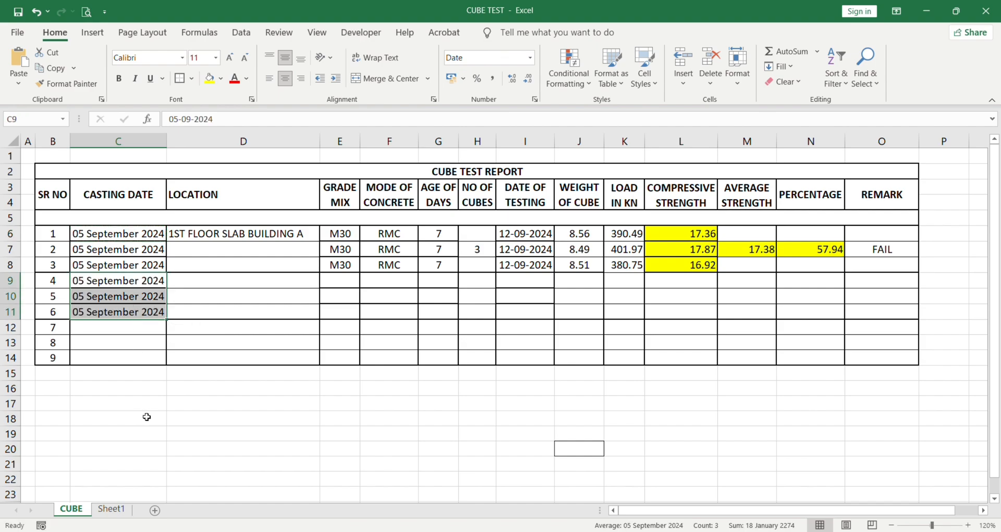
- Copy the location 1ST FLOOR SLAB BUILDING A from D6 into D9 for serial number 4
{"action": "left_click", "coordinate": [201, 238]}
{"action": "key", "text": "ctrl+c"}
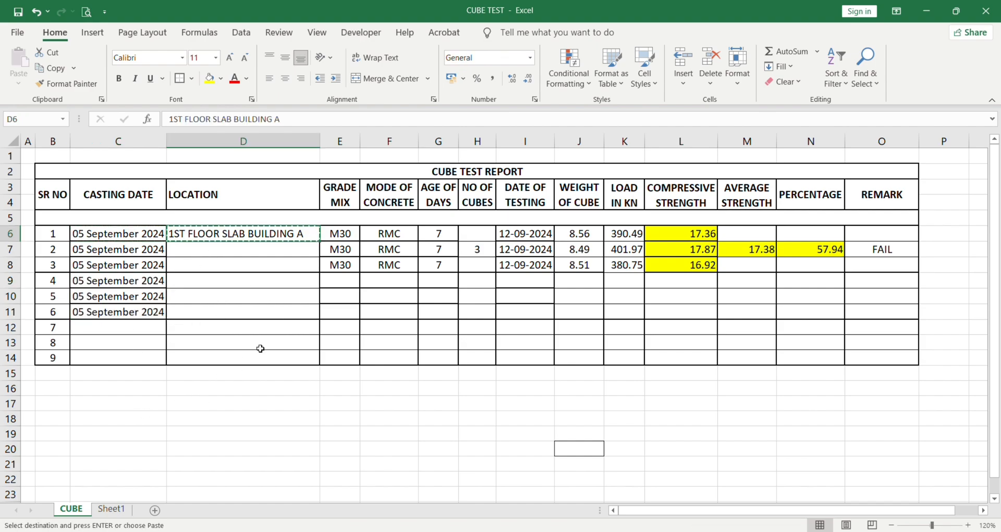
{"action": "left_click", "coordinate": [196, 283]}
{"action": "key", "text": "ctrl+v"}
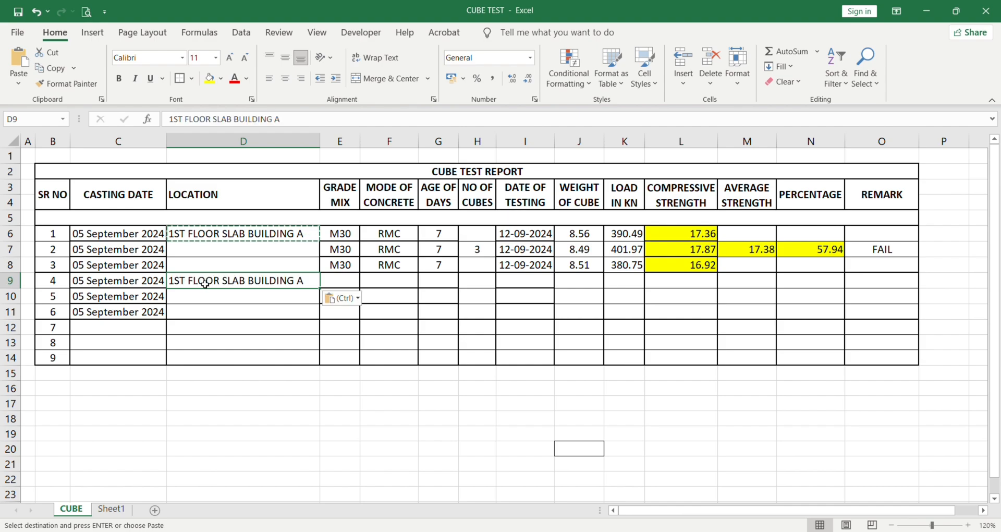
{"action": "left_click", "coordinate": [234, 426]}
{"action": "key", "text": "Escape"}
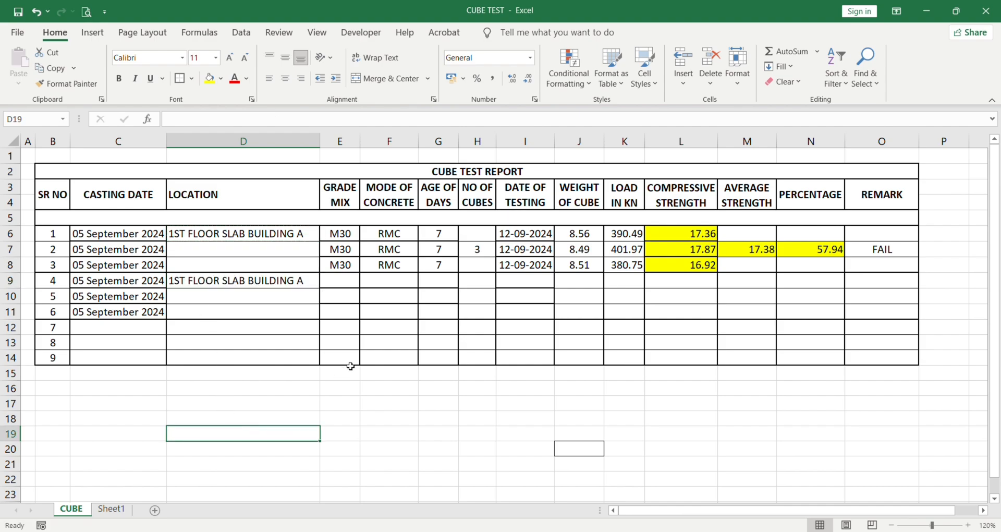
- Copy the grade mix M30 from E6 into E9:E11 for serial numbers 4 to 6
{"action": "left_click", "coordinate": [340, 235]}
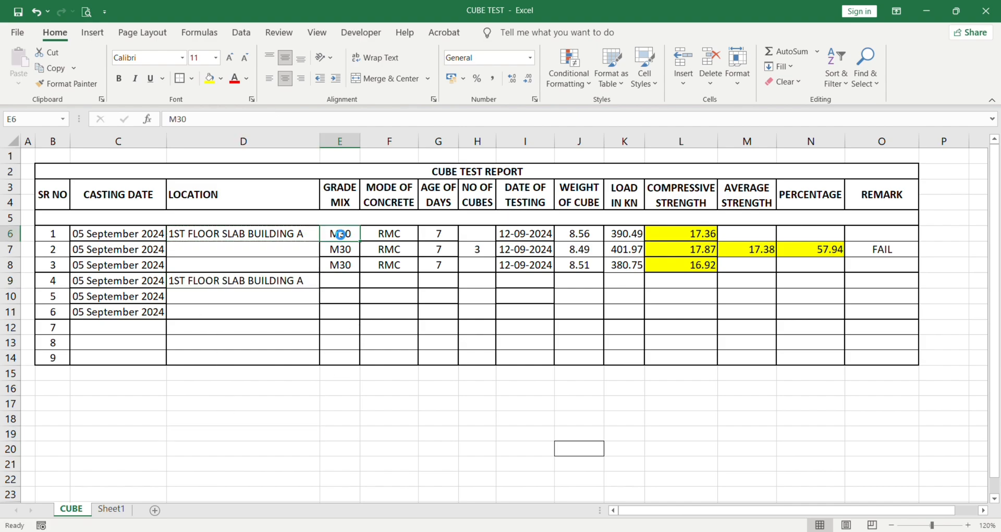
{"action": "key", "text": "ctrl+c"}
{"action": "left_click_drag", "start_coordinate": [340, 278], "coordinate": [358, 309]}
{"action": "key", "text": "ctrl+v"}
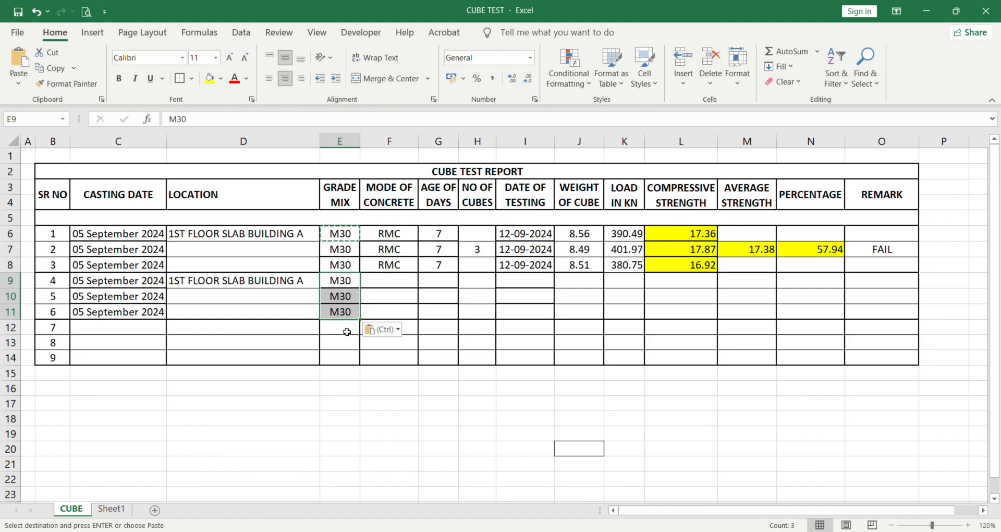
{"action": "key", "text": "Escape"}
- Copy the mode of concrete RMC from F6 into F9:F11 for serial numbers 4 to 6
{"action": "left_click", "coordinate": [395, 235]}
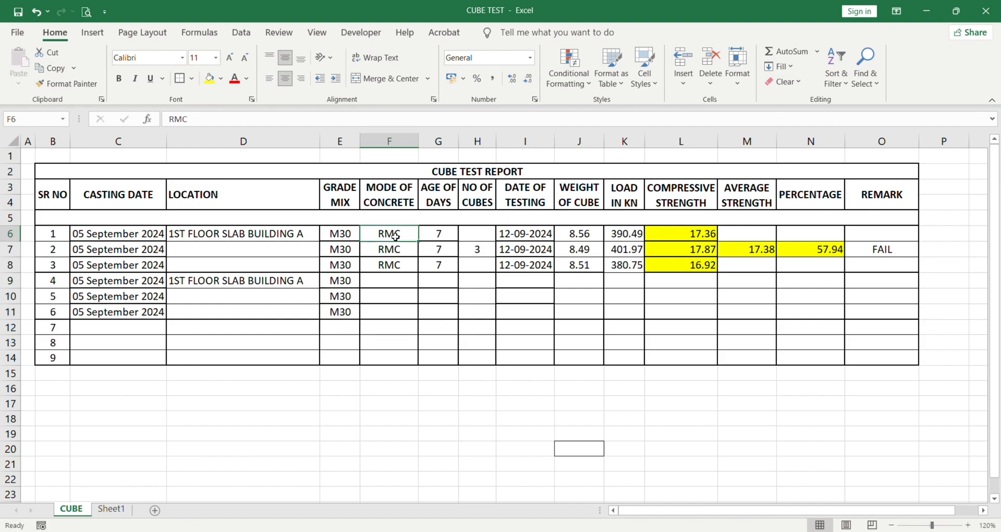
{"action": "key", "text": "ctrl+c"}
{"action": "left_click_drag", "start_coordinate": [395, 284], "coordinate": [394, 308]}
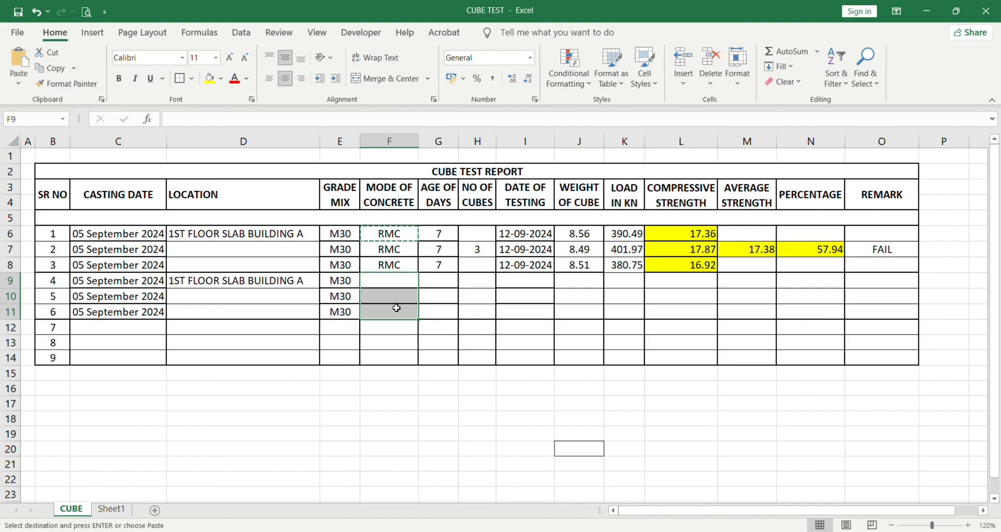
{"action": "key", "text": "ctrl+v"}
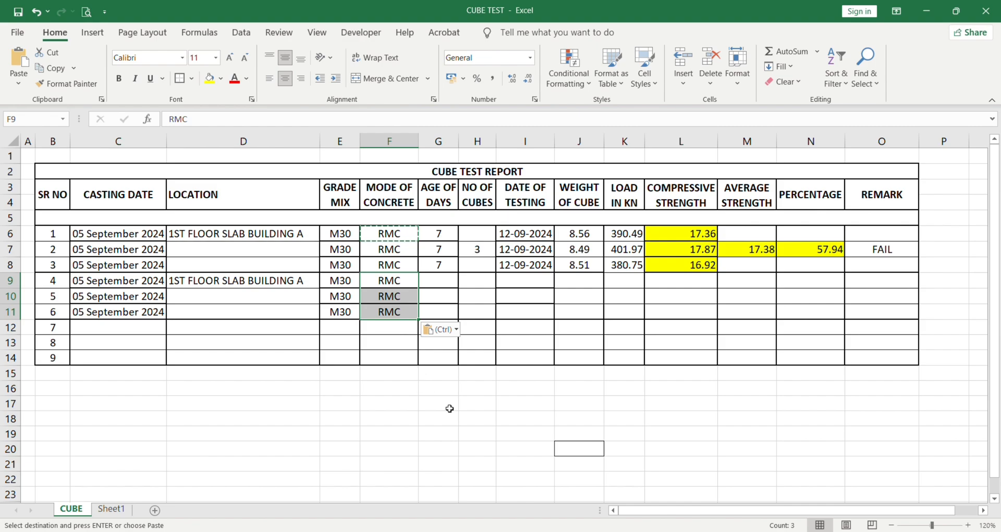
{"action": "key", "text": "Escape"}
- Enter an age of 14 days in G9 and copy it into G10:G11
{"action": "left_click", "coordinate": [443, 281]}
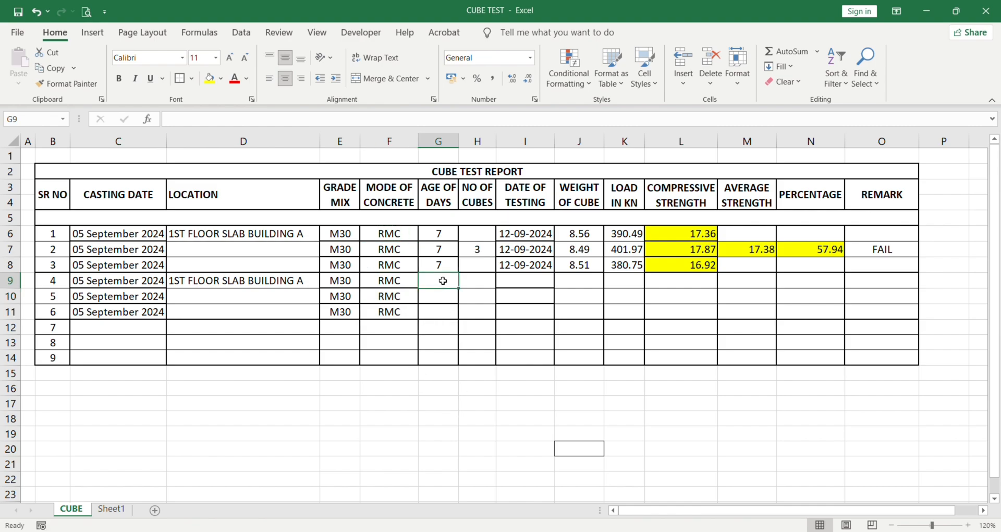
{"action": "type", "text": "14"}
{"action": "key", "text": "Return"}
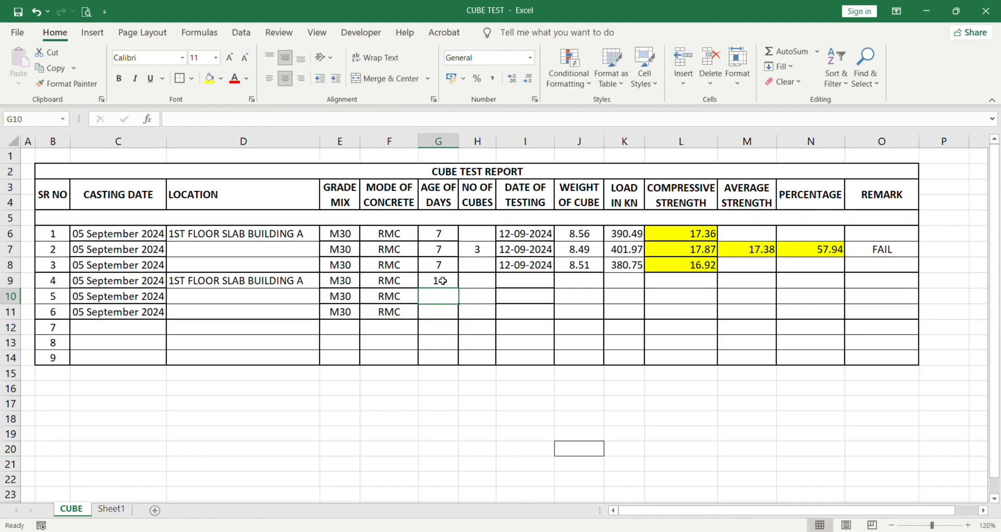
{"action": "left_click", "coordinate": [443, 281]}
{"action": "key", "text": "ctrl+c"}
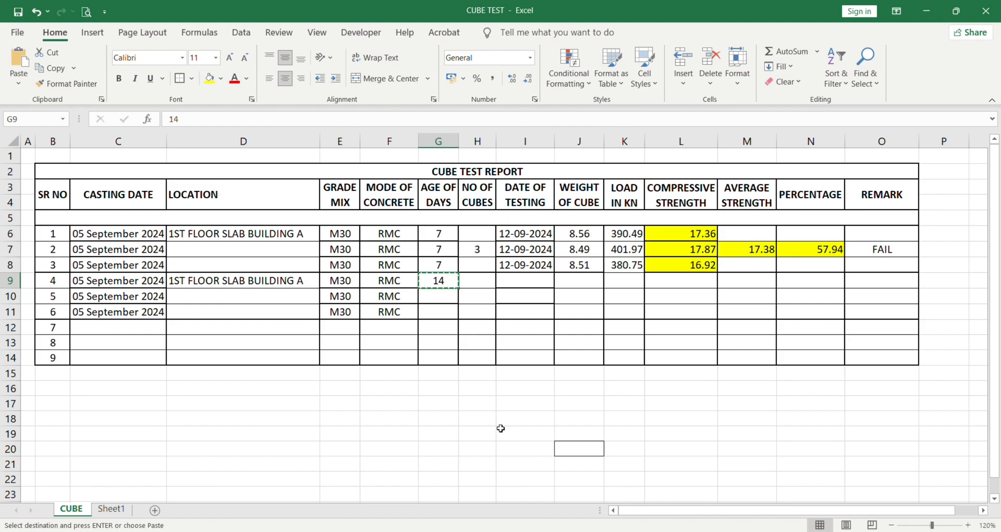
{"action": "left_click_drag", "start_coordinate": [443, 304], "coordinate": [446, 311]}
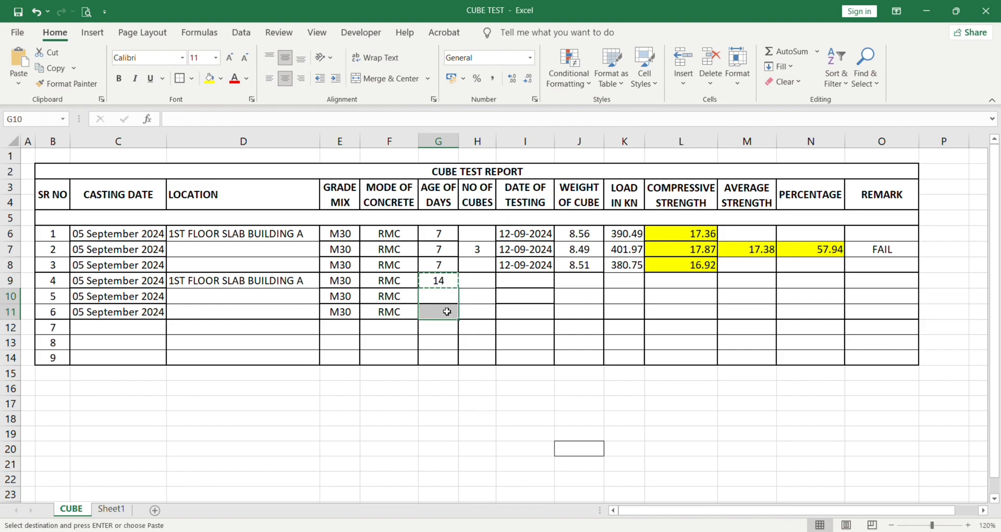
{"action": "key", "text": "ctrl+v"}
{"action": "left_click", "coordinate": [463, 402]}
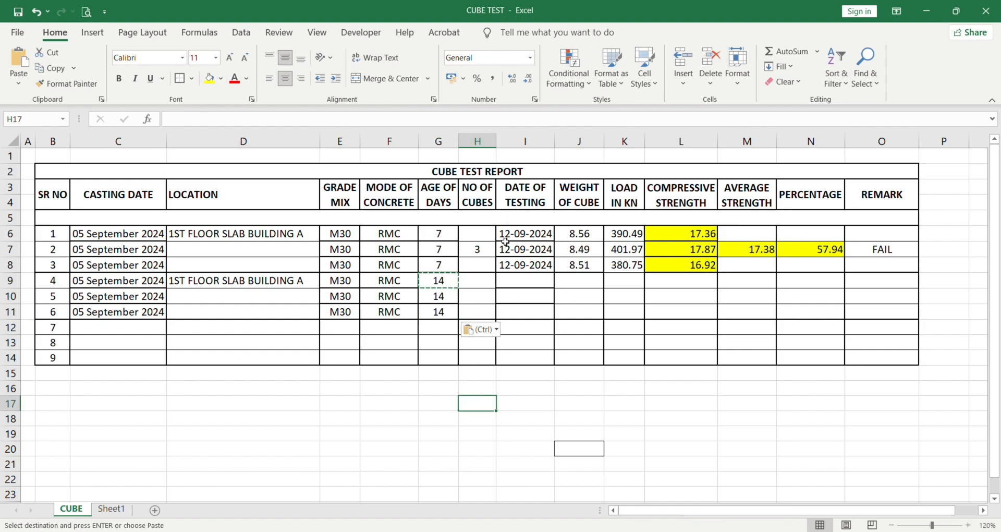
- Enter 3 as the number of cubes in H10 for the second set
{"action": "left_click", "coordinate": [481, 295]}
{"action": "type", "text": "3"}
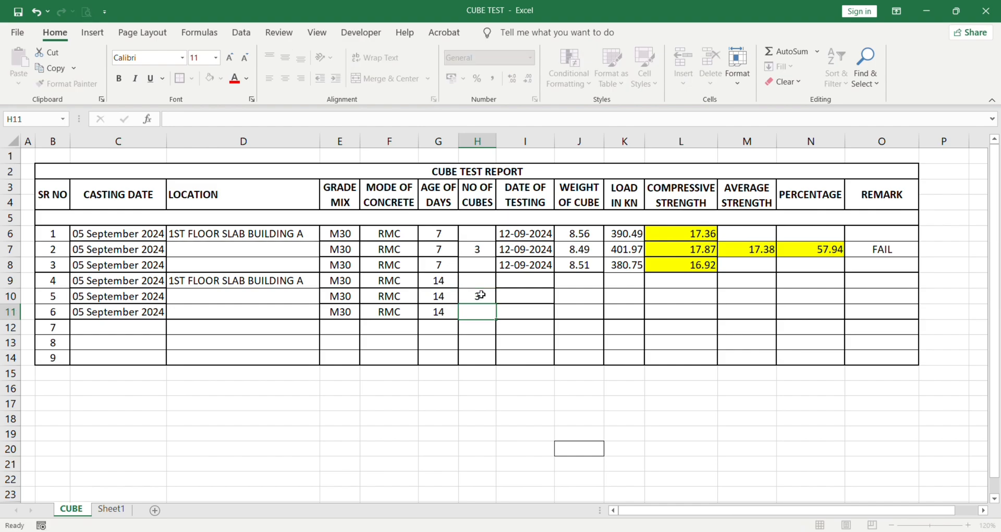
{"action": "key", "text": "Return"}
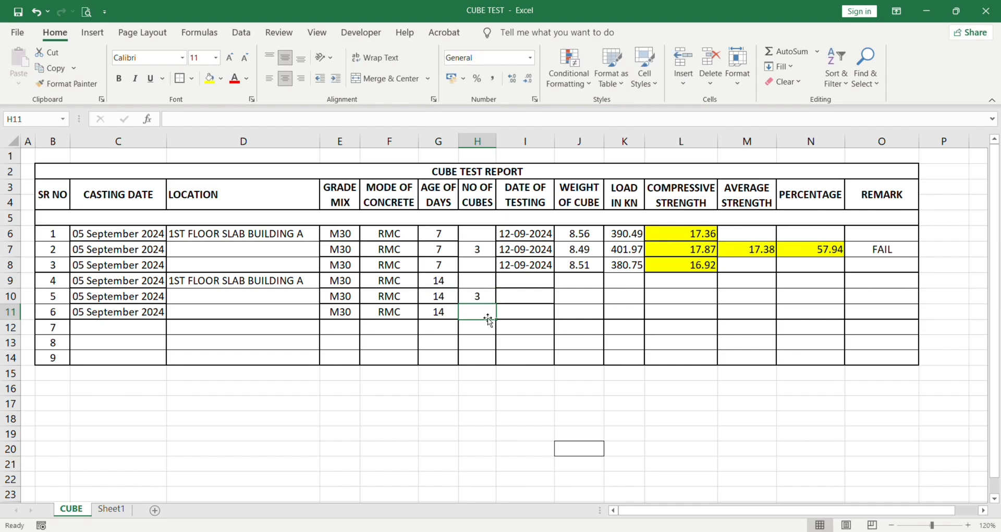
{"action": "left_click", "coordinate": [501, 341]}
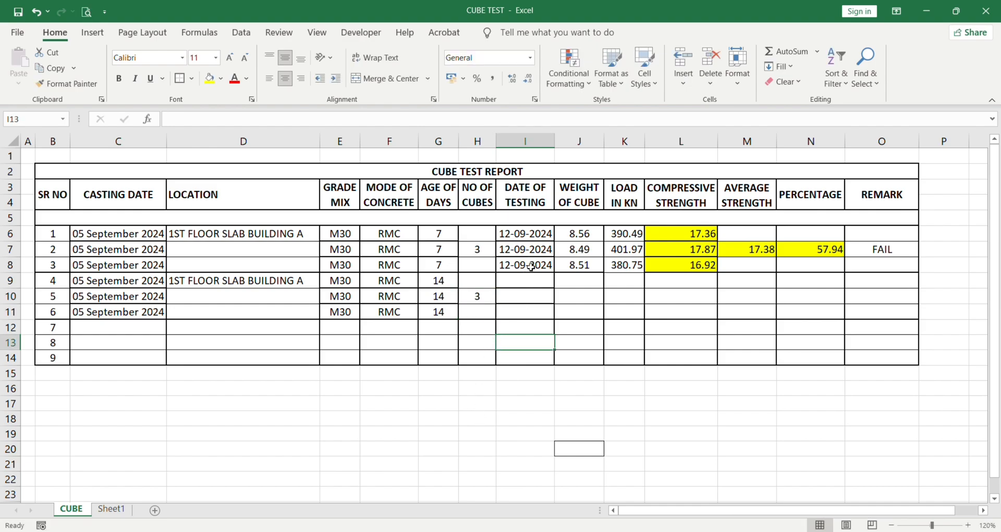
- Shade the date of testing cells I6:I8 yellow
{"action": "left_click", "coordinate": [529, 237]}
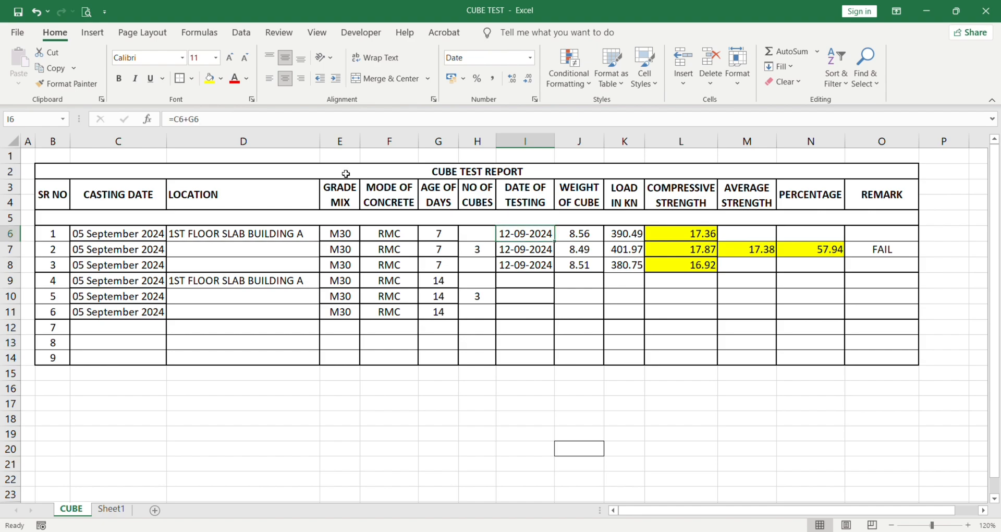
{"action": "left_click", "coordinate": [209, 78]}
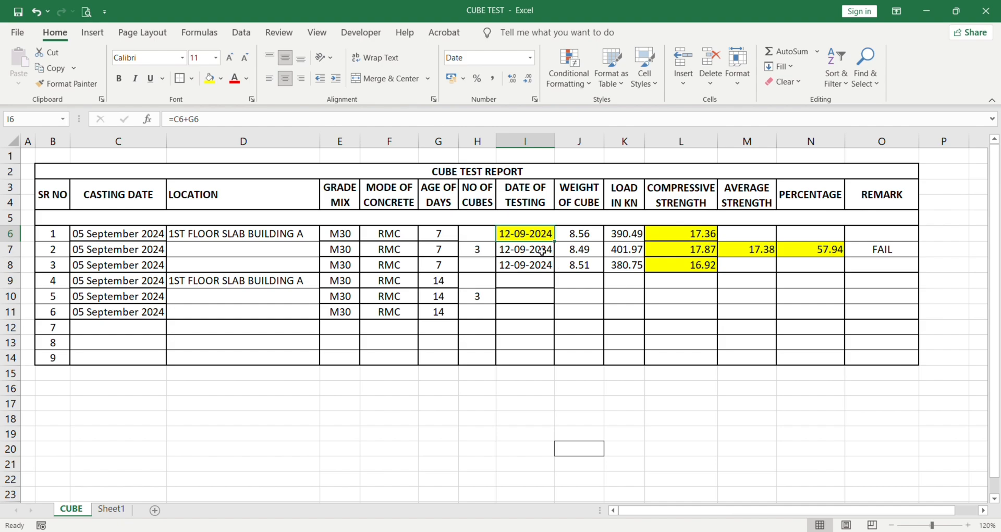
{"action": "left_click_drag", "start_coordinate": [542, 249], "coordinate": [540, 269]}
{"action": "left_click", "coordinate": [210, 78]}
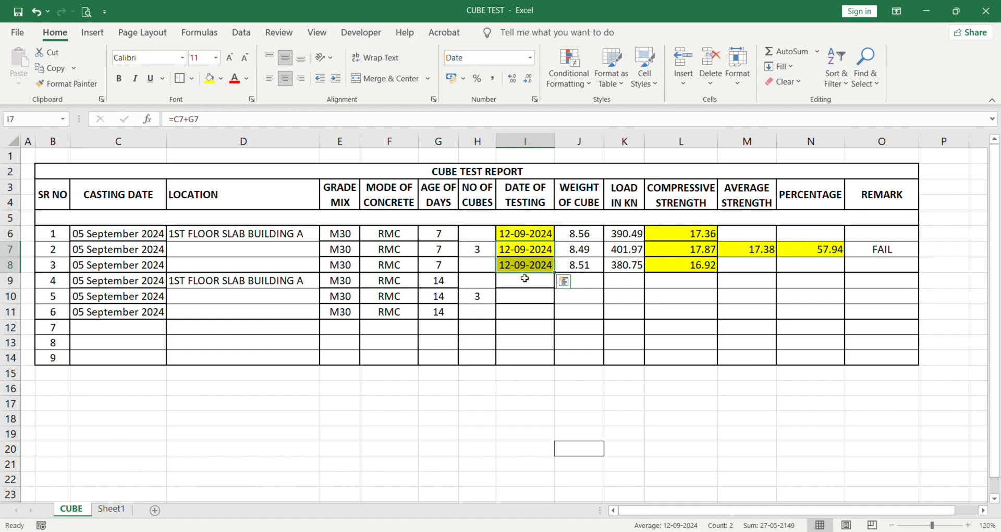
- Fill the date of testing formula and shading from I8 down through I11
{"action": "left_click", "coordinate": [533, 265]}
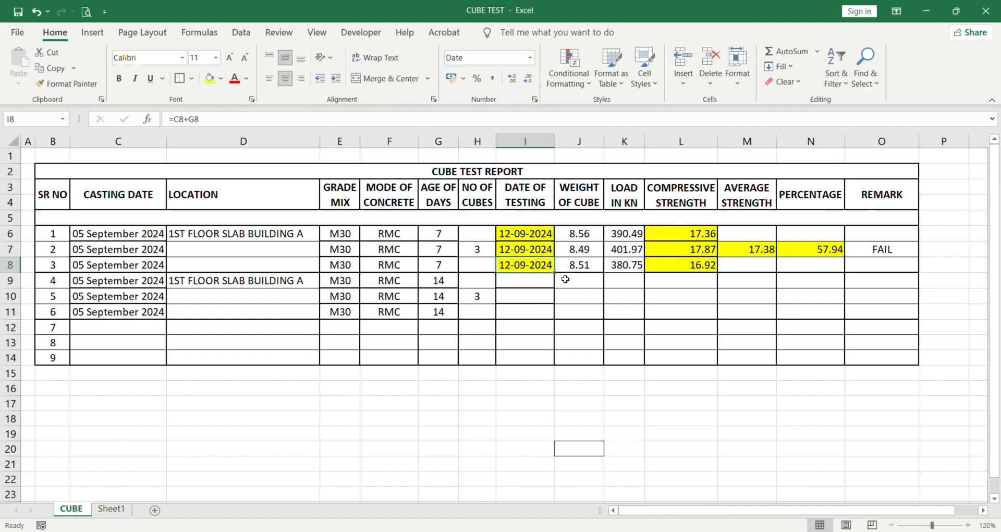
{"action": "left_click_drag", "start_coordinate": [555, 274], "coordinate": [556, 316]}
{"action": "left_click", "coordinate": [511, 298]}
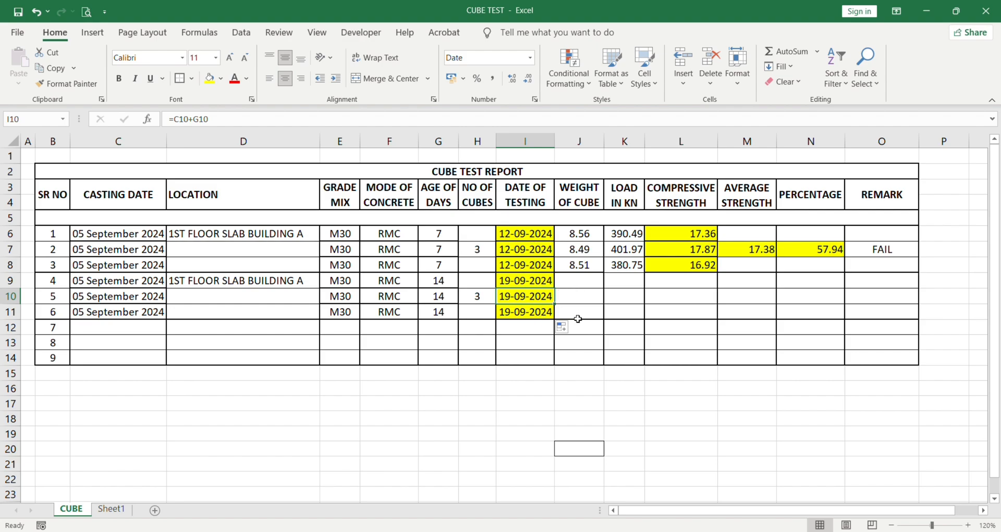
- Enter the cube weights 8.45 in J9 for serial number 4 and 8.54 in J10 for serial number 5
{"action": "left_click", "coordinate": [592, 280]}
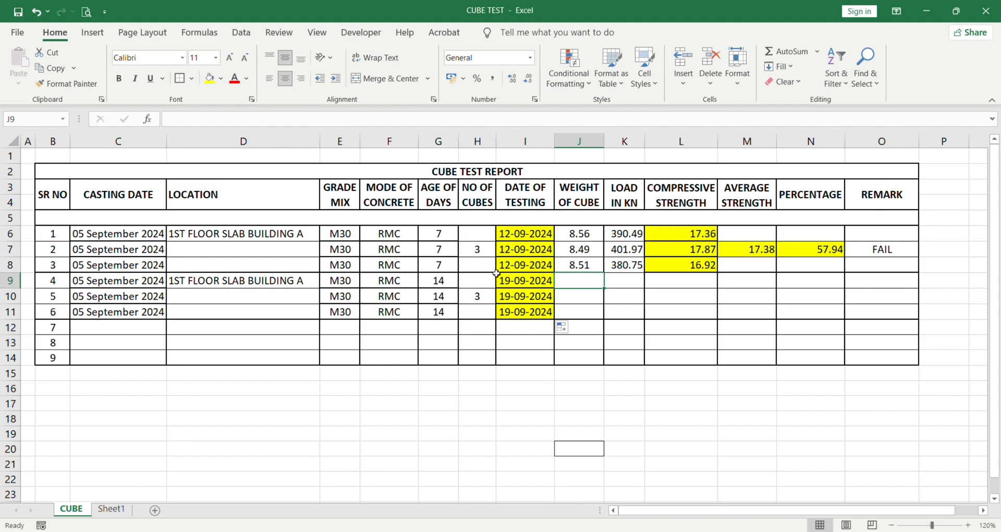
{"action": "left_click", "coordinate": [472, 251]}
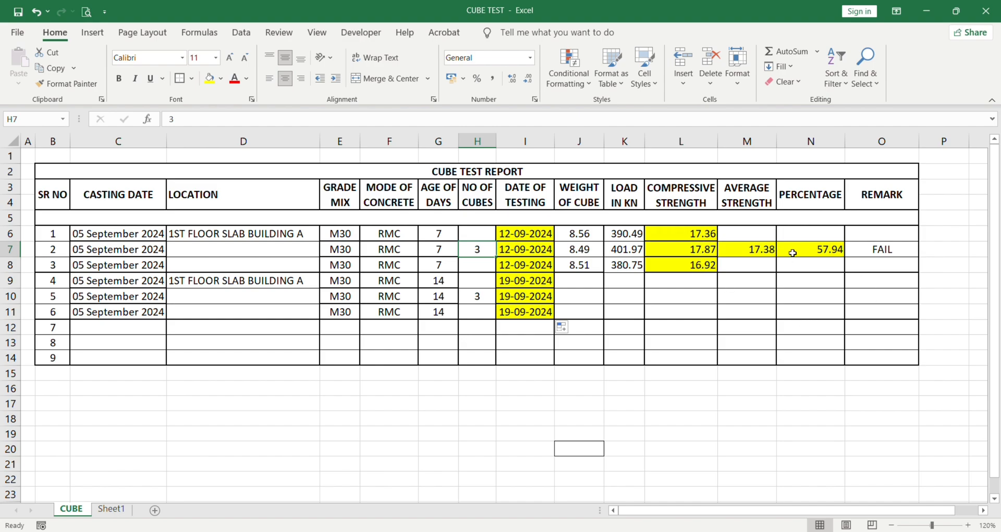
{"action": "left_click", "coordinate": [582, 278]}
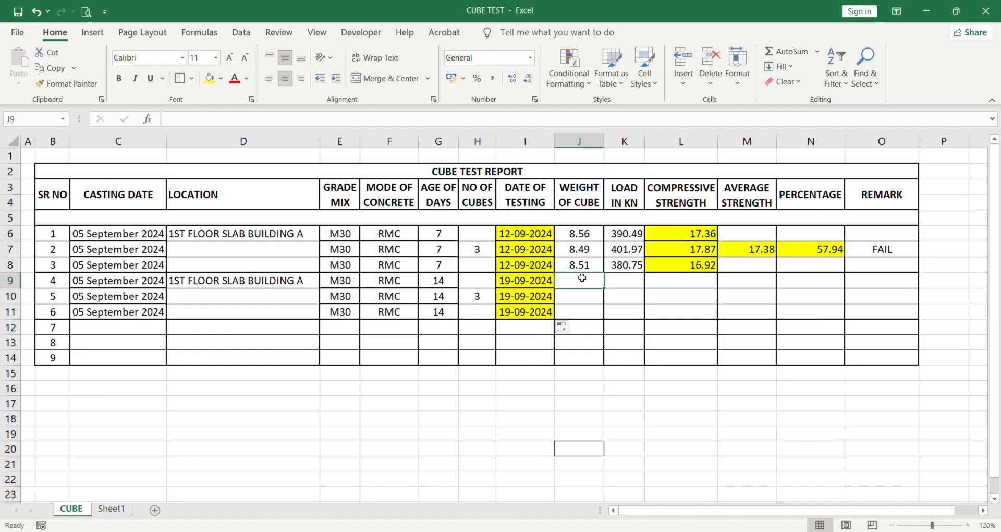
{"action": "type", "text": "8."}
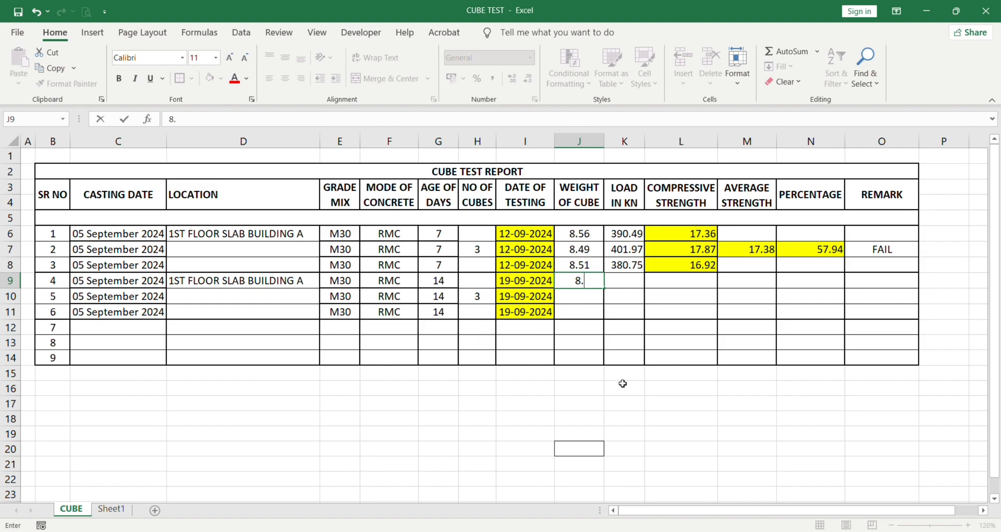
{"action": "type", "text": "65"}
{"action": "key", "text": "BackSpace"}
{"action": "type", "text": "45"}
{"action": "key", "text": "Return"}
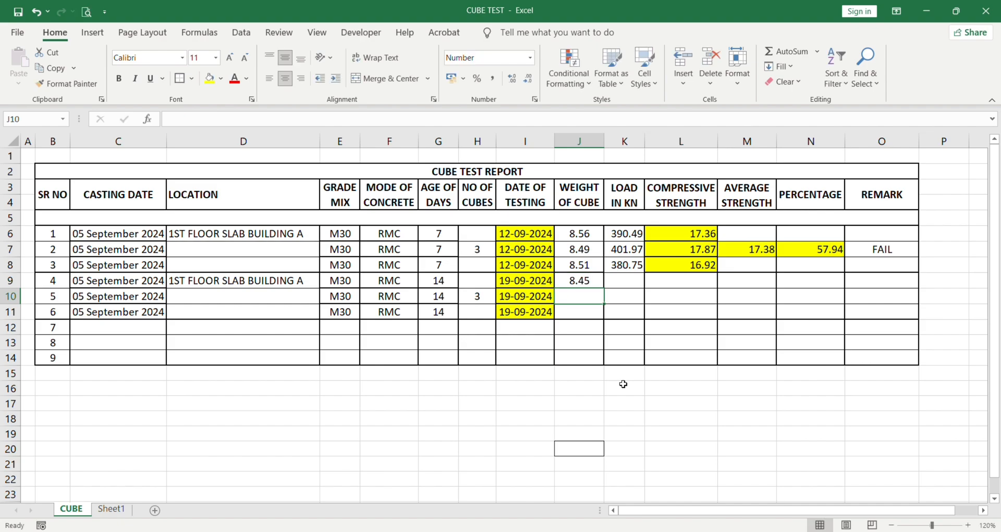
{"action": "type", "text": "8."}
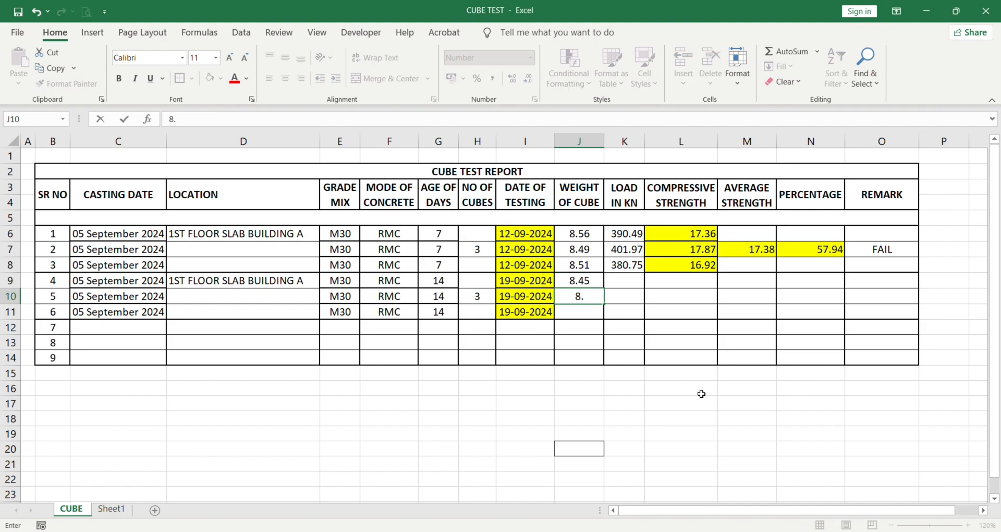
{"action": "type", "text": "54"}
{"action": "key", "text": "Return"}
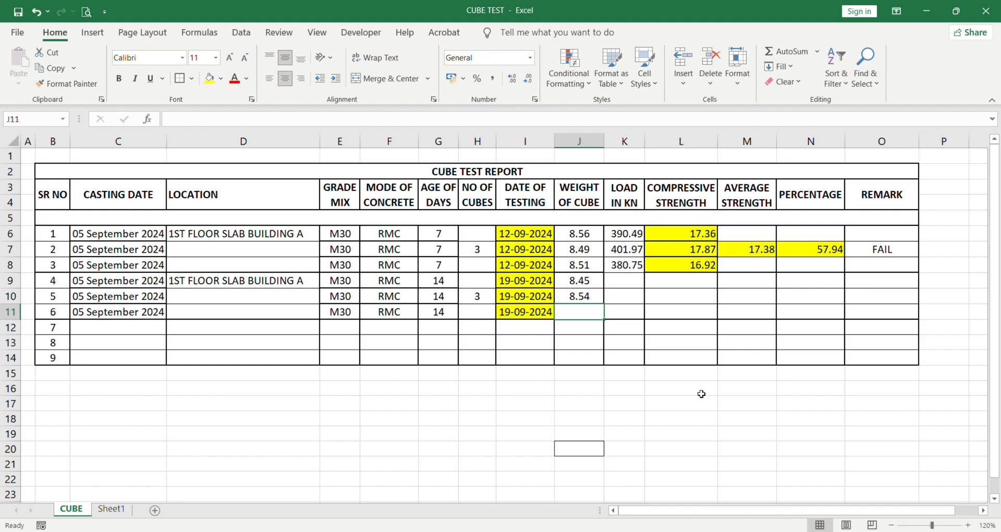
- Enter the cube weight 8.59 in J11 for serial number 6
{"action": "type", "text": "8."}
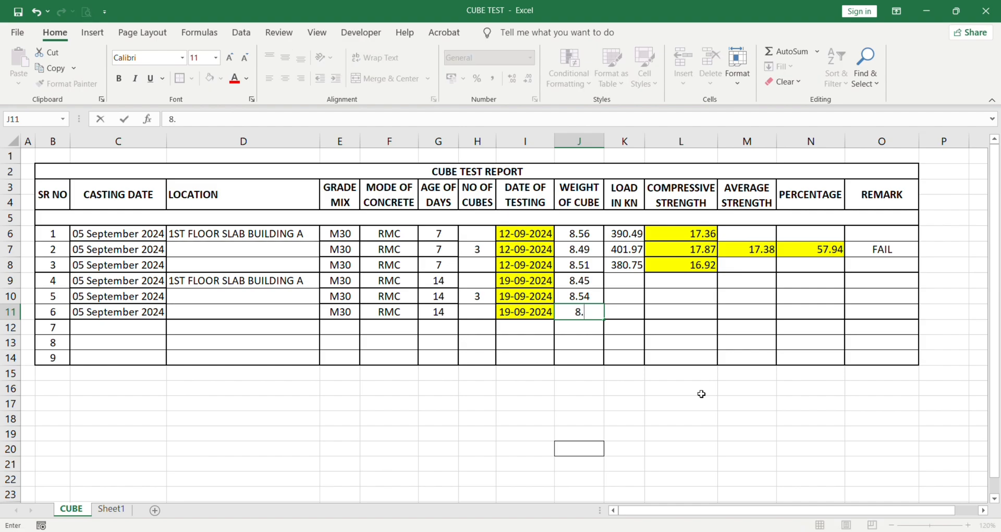
{"action": "type", "text": "59"}
{"action": "key", "text": "Return"}
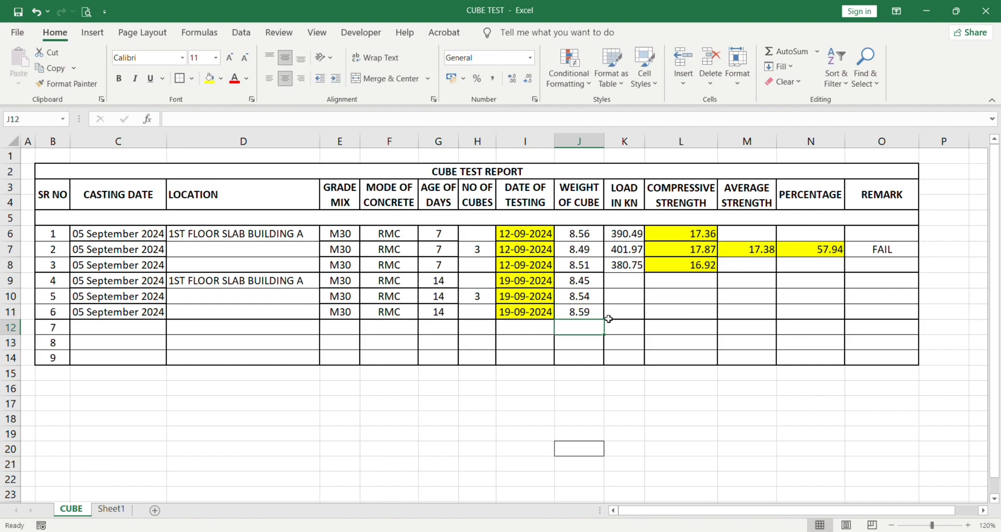
{"action": "left_click", "coordinate": [631, 291]}
{"action": "left_click", "coordinate": [626, 282]}
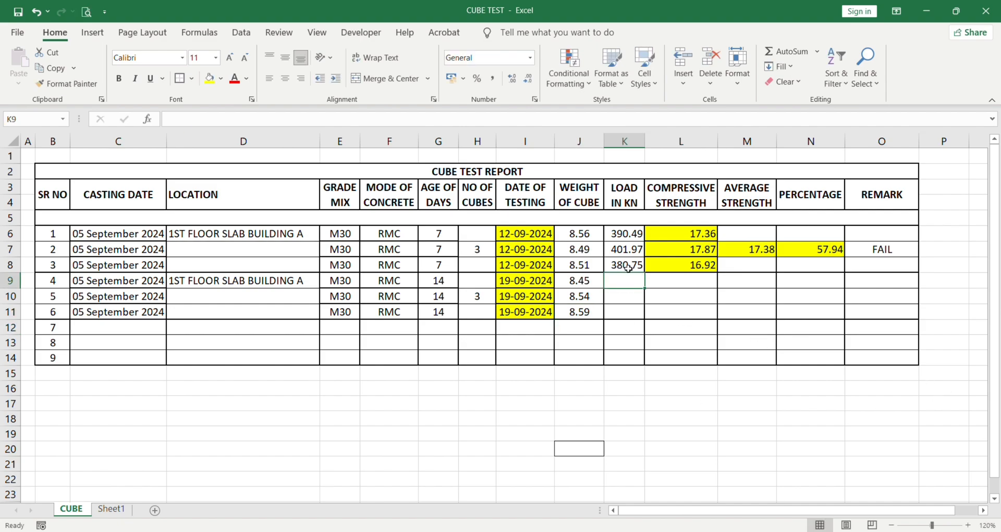
{"action": "left_click", "coordinate": [628, 268]}
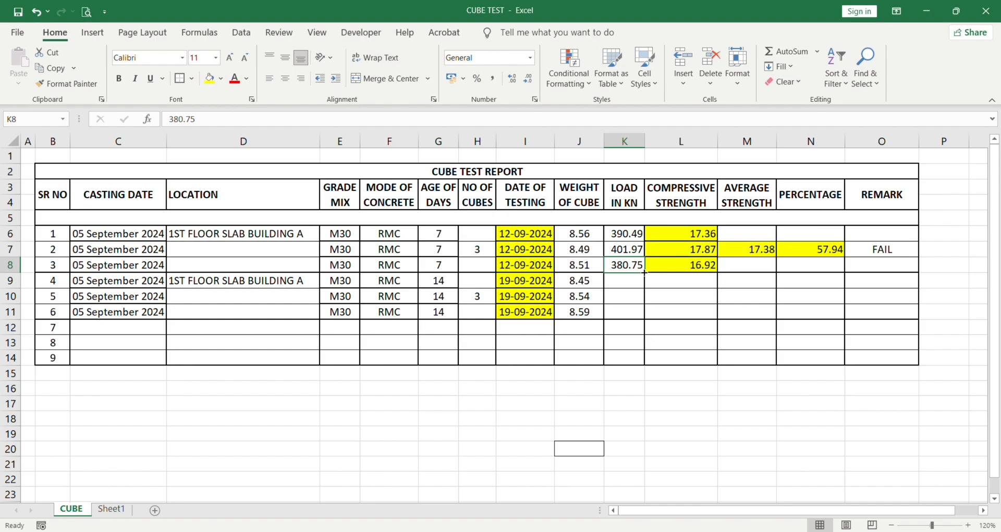
{"action": "left_click_drag", "start_coordinate": [645, 272], "coordinate": [640, 328]}
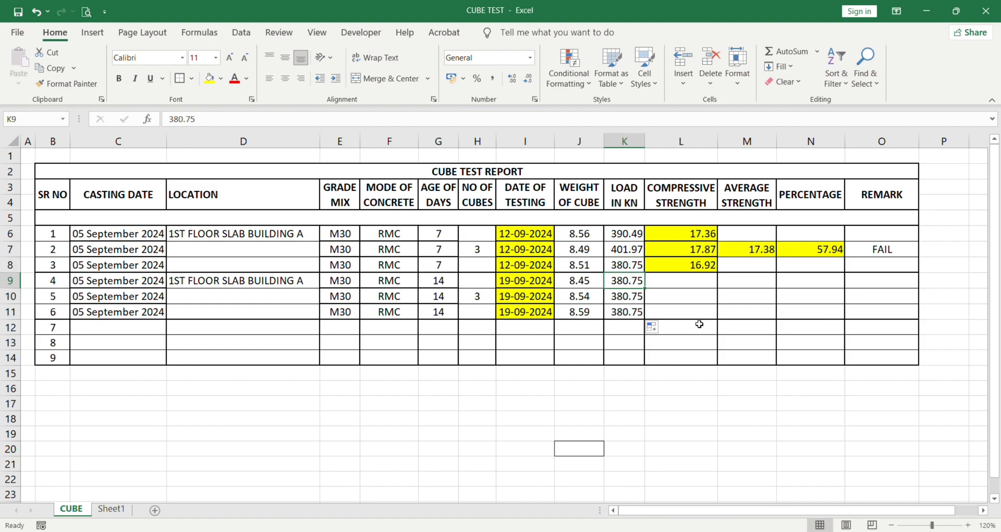
{"action": "key", "text": "ctrl+z"}
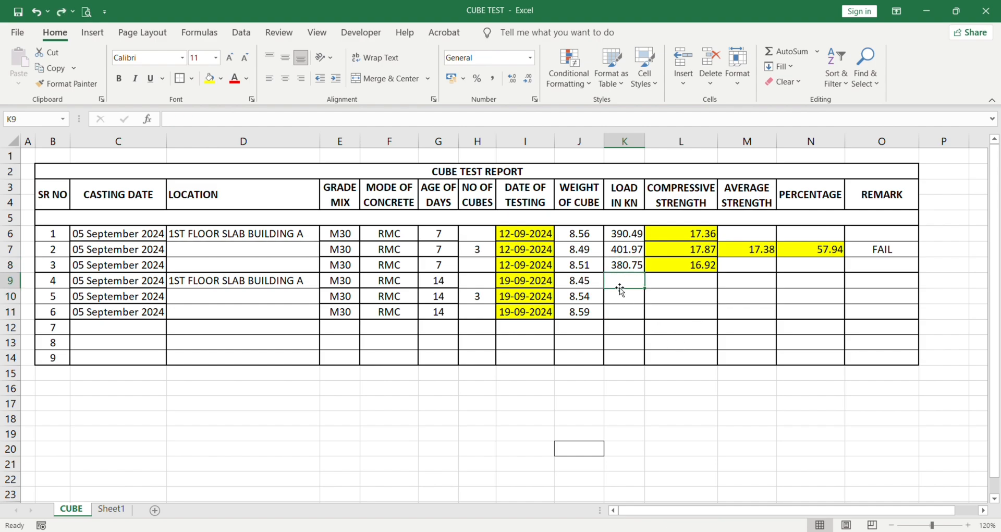
- Enter the 14-day loads in kN: 590.1 in K9, 607.23 in K10 and 599.19 in K11
{"action": "left_click", "coordinate": [619, 285]}
{"action": "type", "text": "59"}
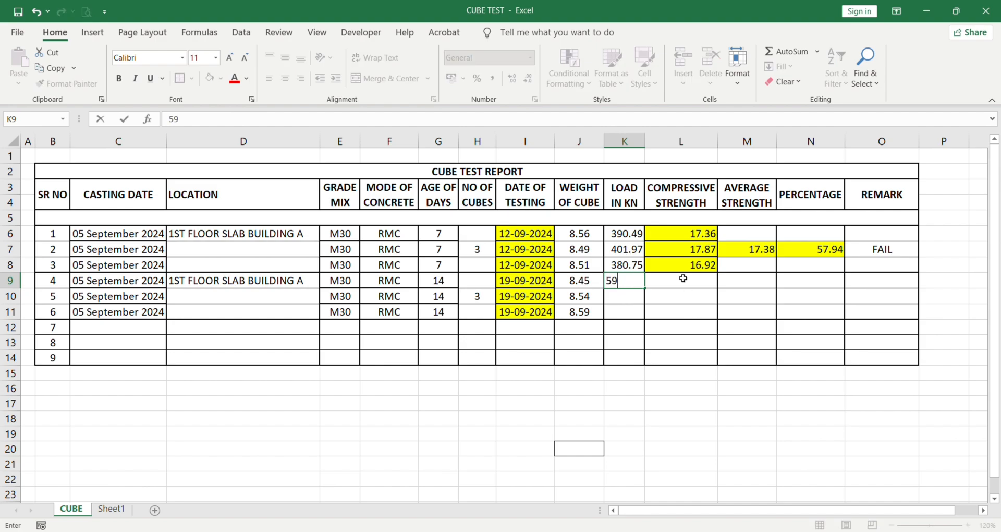
{"action": "type", "text": "0.1"}
{"action": "key", "text": "Return"}
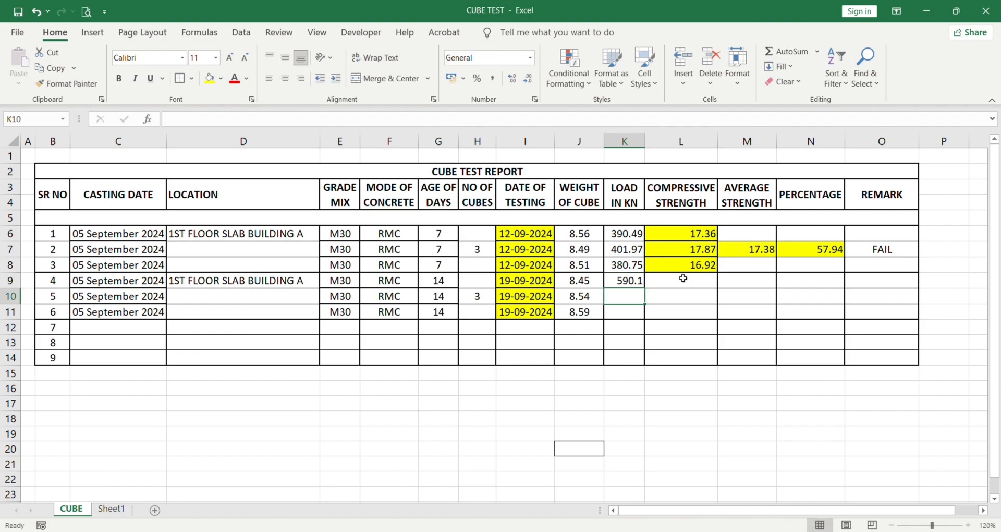
{"action": "type", "text": "6070"}
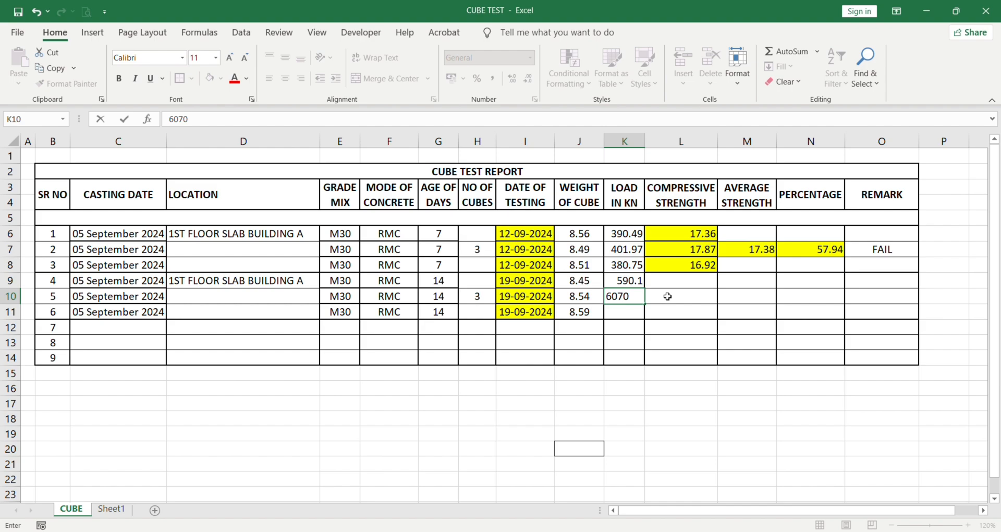
{"action": "key", "text": "BackSpace"}
{"action": "type", "text": ".23"}
{"action": "key", "text": "Return"}
{"action": "type", "text": "5"}
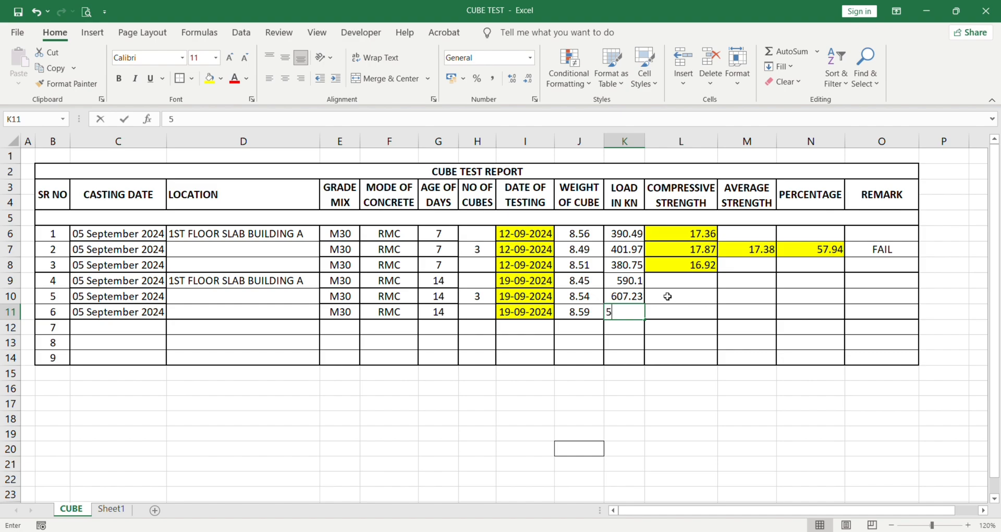
{"action": "type", "text": "99."}
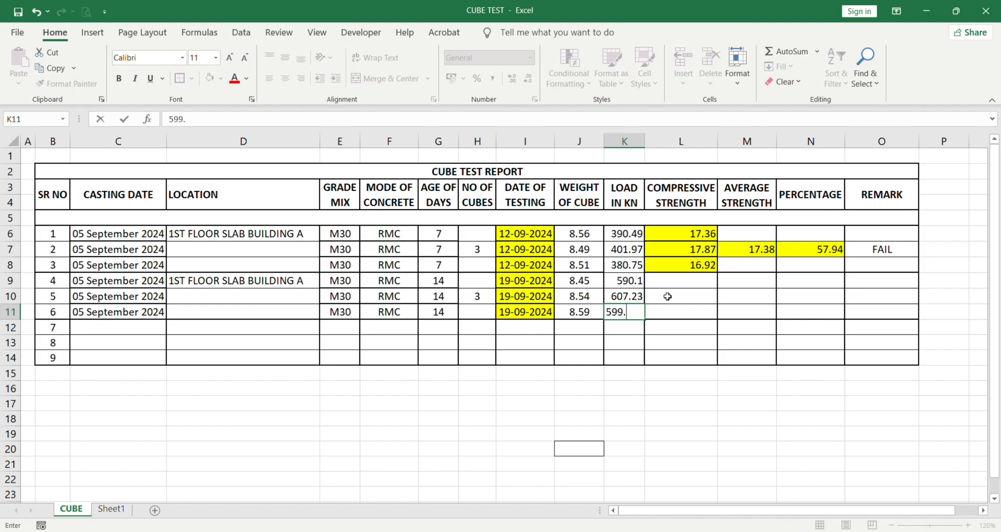
{"action": "type", "text": "19"}
{"action": "key", "text": "Return"}
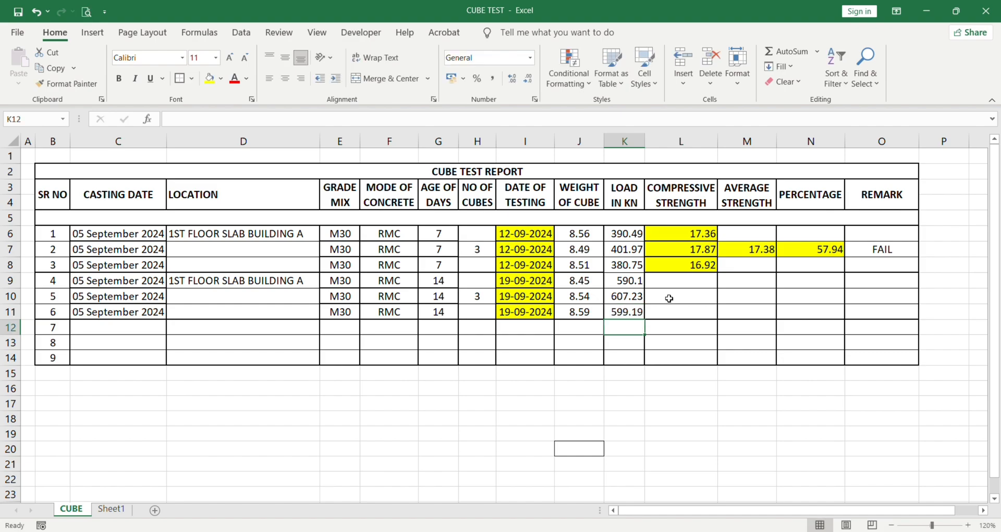
- Format the load in K9 to show two decimal places
{"action": "left_click", "coordinate": [639, 283]}
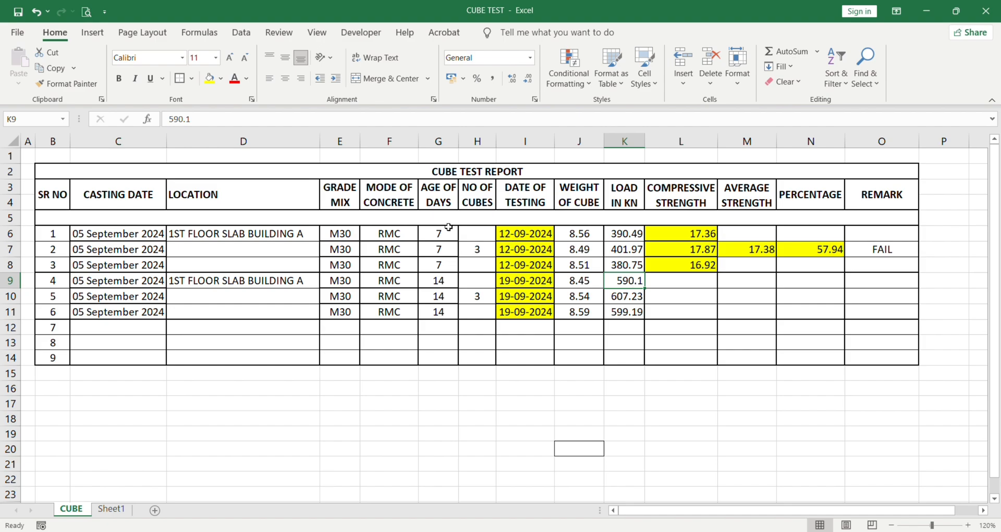
{"action": "left_click", "coordinate": [215, 119]}
{"action": "key", "text": "Return"}
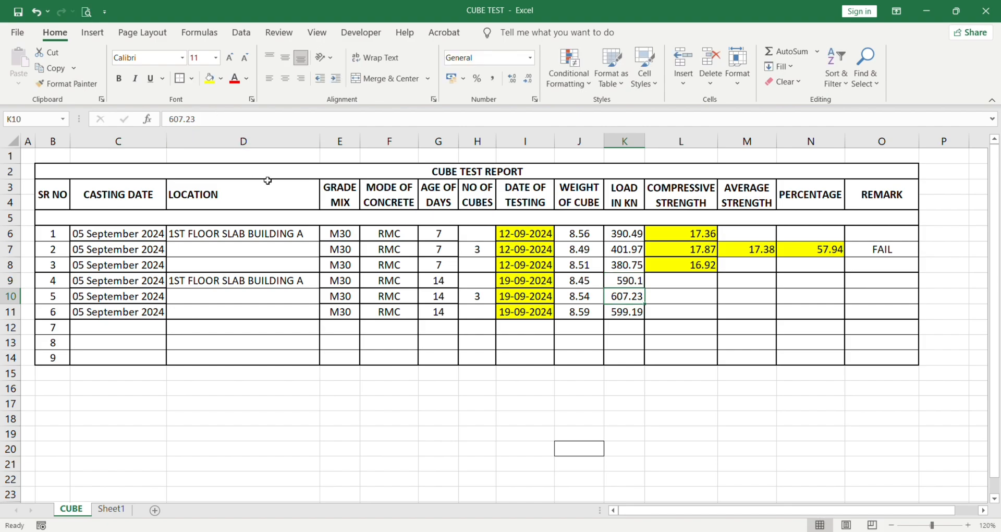
{"action": "left_click", "coordinate": [631, 285]}
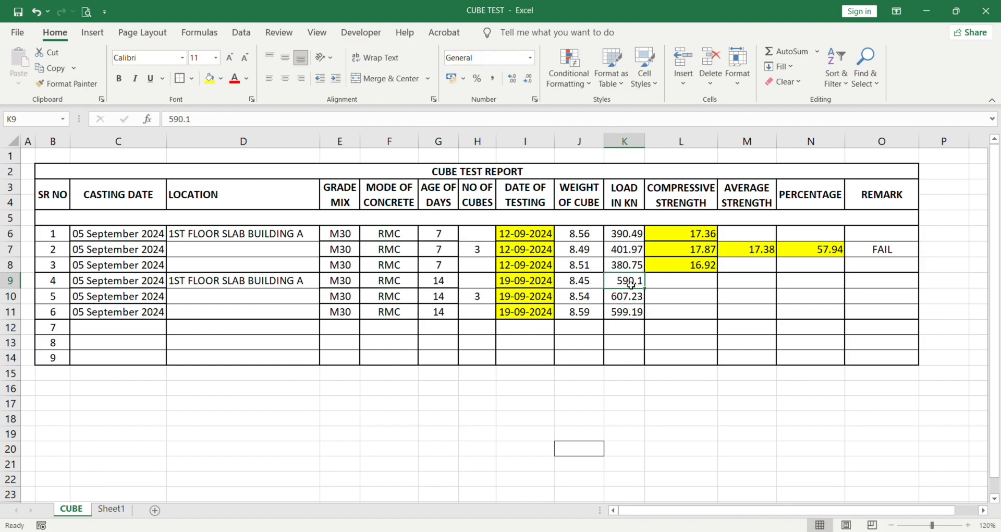
{"action": "left_click", "coordinate": [203, 120]}
{"action": "key", "text": "Return"}
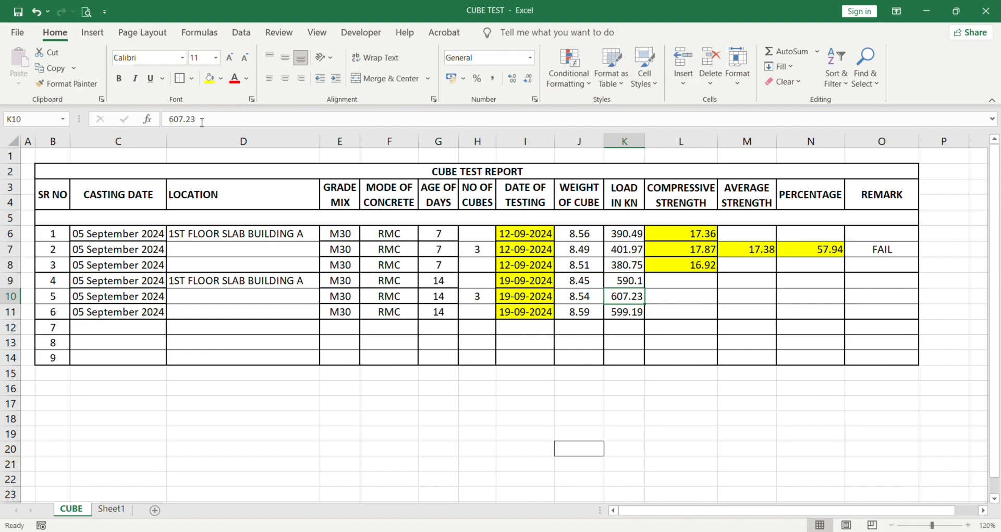
{"action": "left_click", "coordinate": [637, 286]}
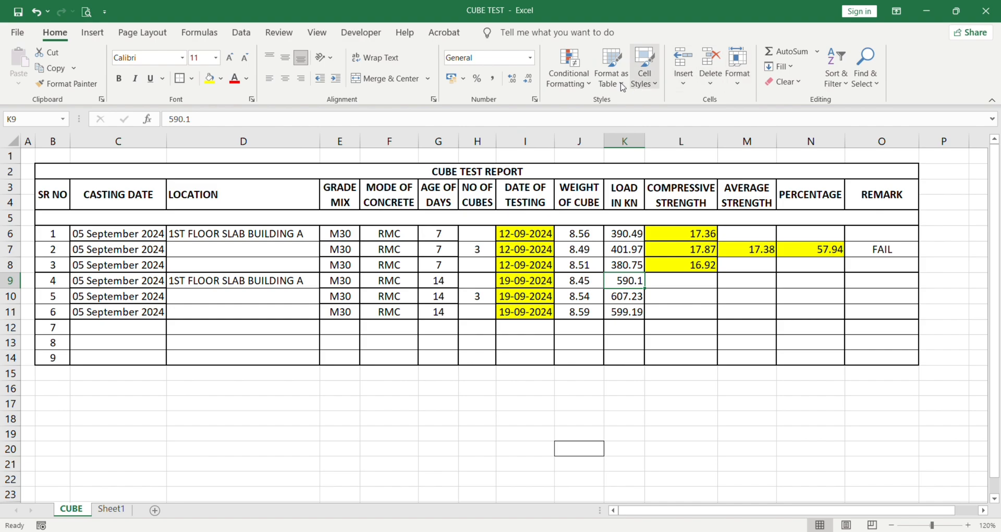
{"action": "left_click", "coordinate": [523, 79]}
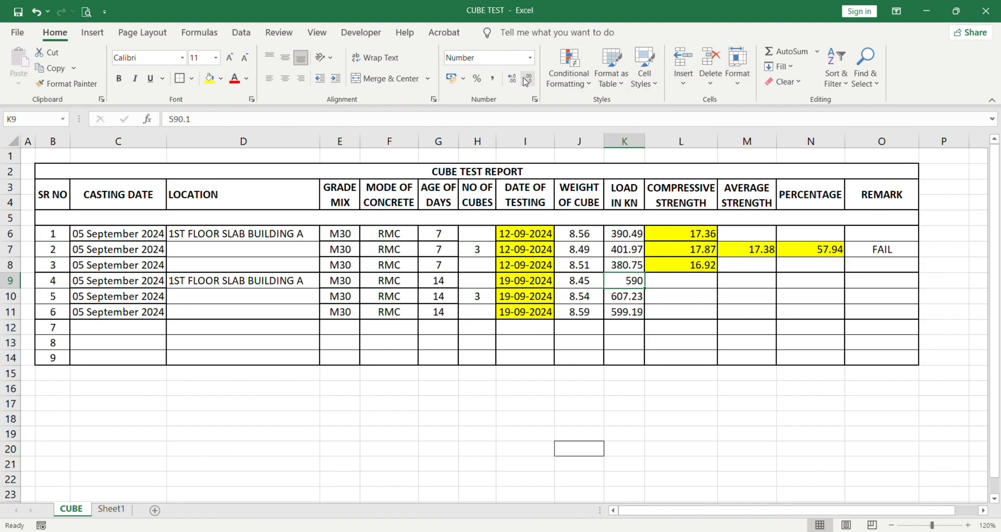
{"action": "left_click", "coordinate": [512, 79]}
{"action": "left_click", "coordinate": [512, 79]}
{"action": "left_click", "coordinate": [714, 449]}
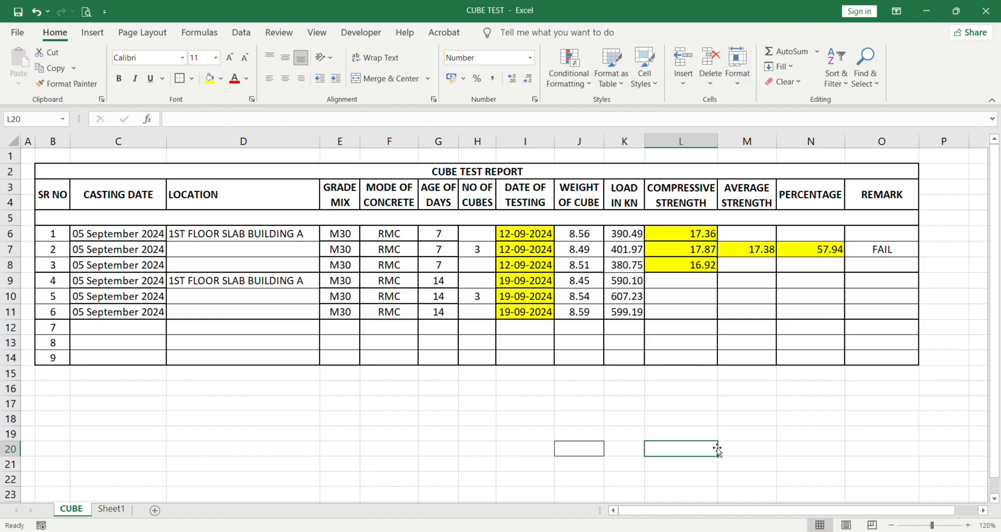
{"action": "left_click", "coordinate": [631, 285]}
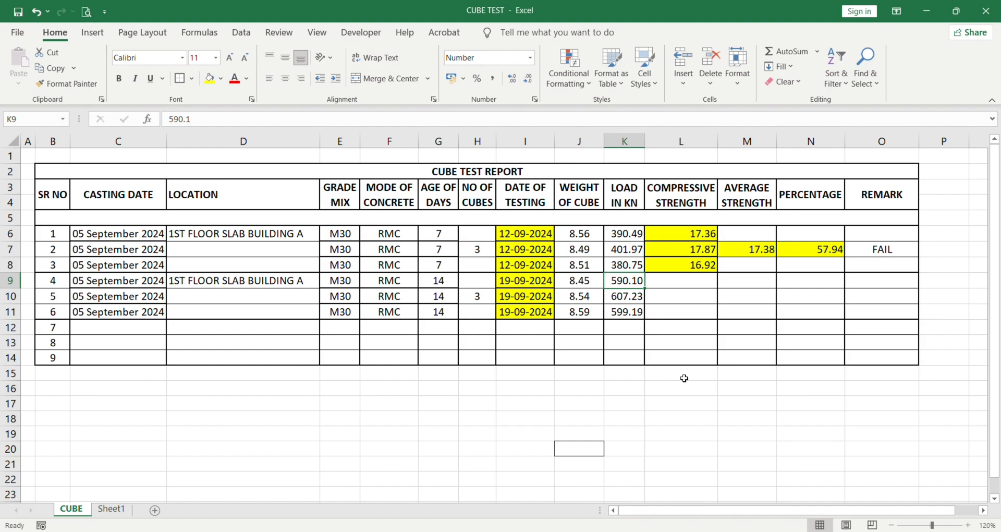
- Fill the compressive strength formula and shading from L8 down through L11, and check the formula in L9
{"action": "left_click", "coordinate": [685, 287]}
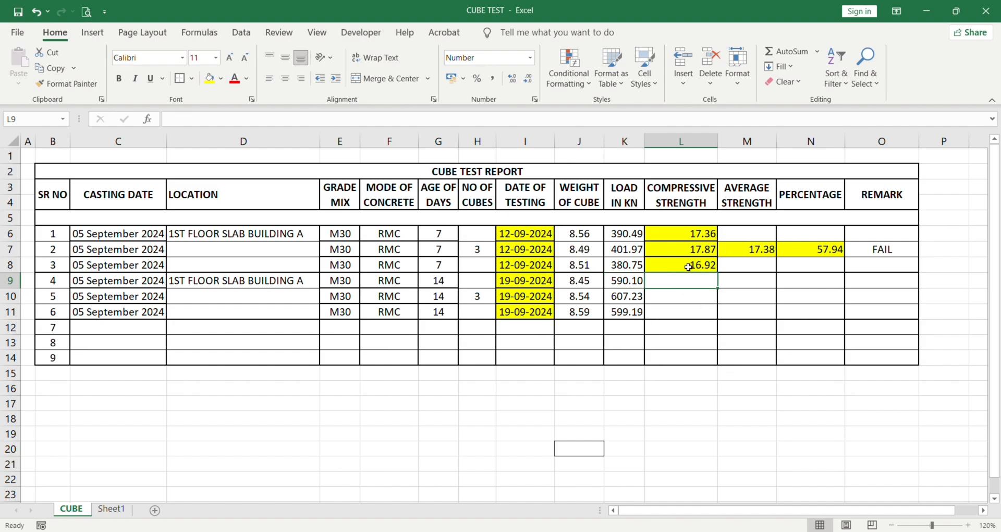
{"action": "left_click", "coordinate": [688, 267]}
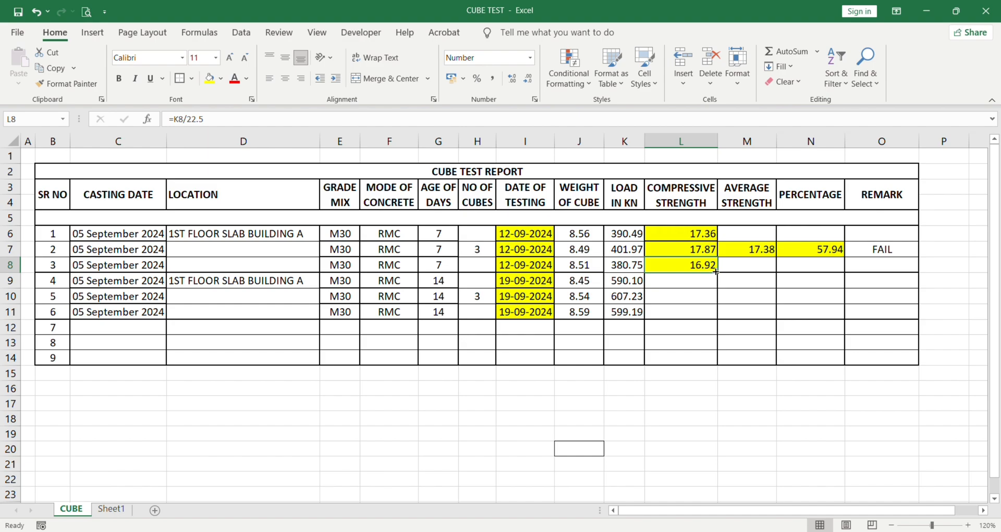
{"action": "left_click_drag", "start_coordinate": [719, 272], "coordinate": [717, 319]}
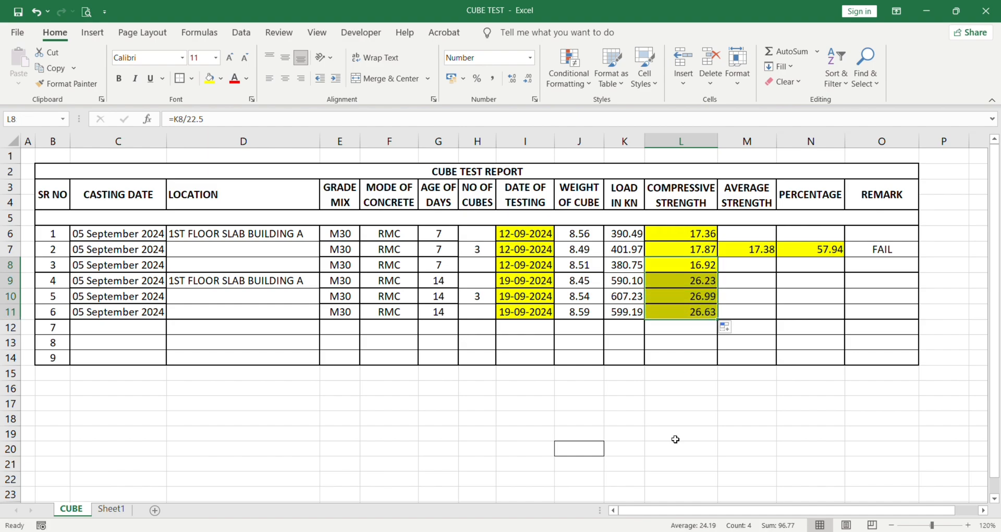
{"action": "left_click", "coordinate": [656, 281]}
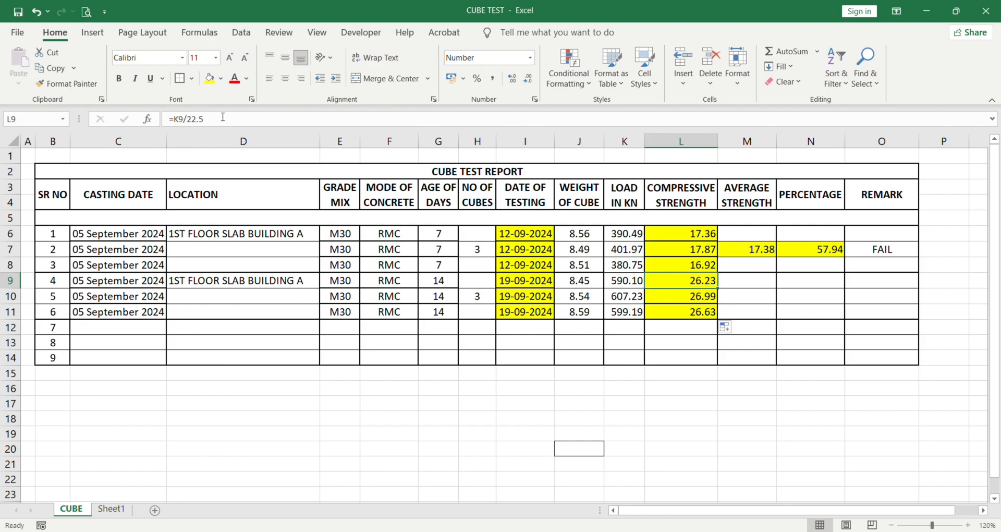
{"action": "key", "text": "F2"}
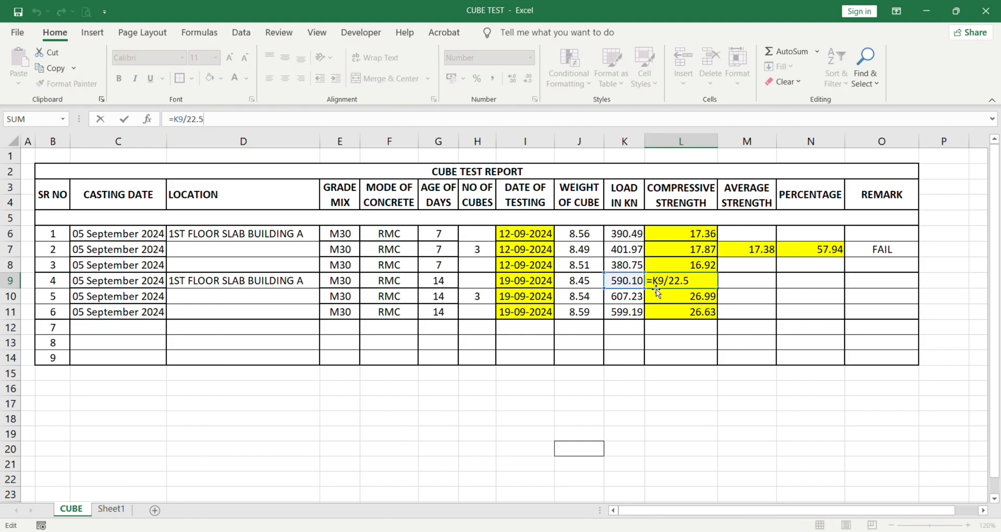
{"action": "key", "text": "shift+Return"}
{"action": "left_click", "coordinate": [674, 280]}
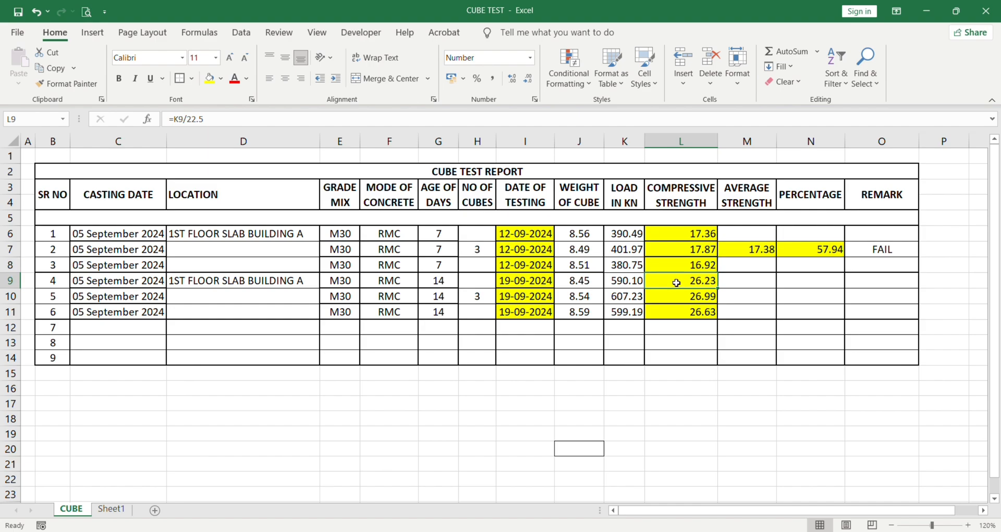
{"action": "left_click", "coordinate": [215, 119]}
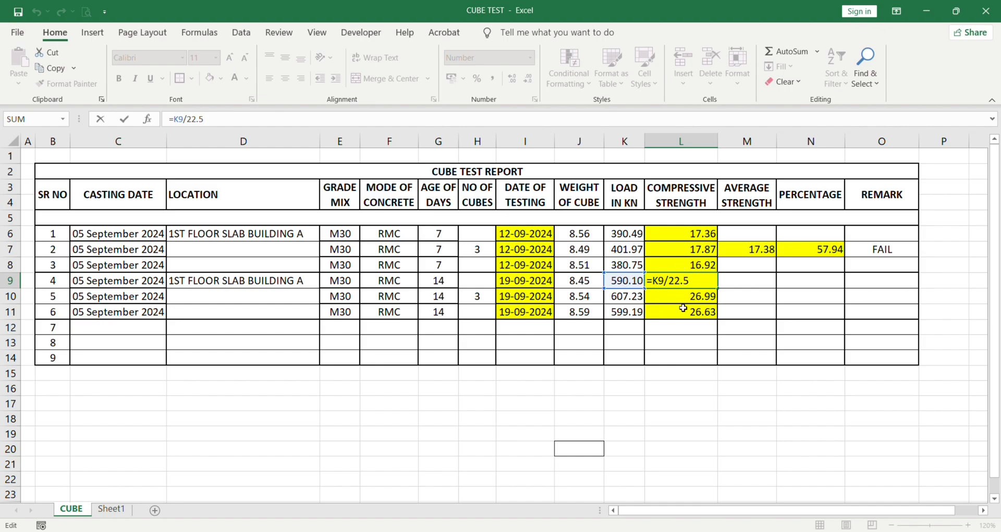
{"action": "key", "text": "Return"}
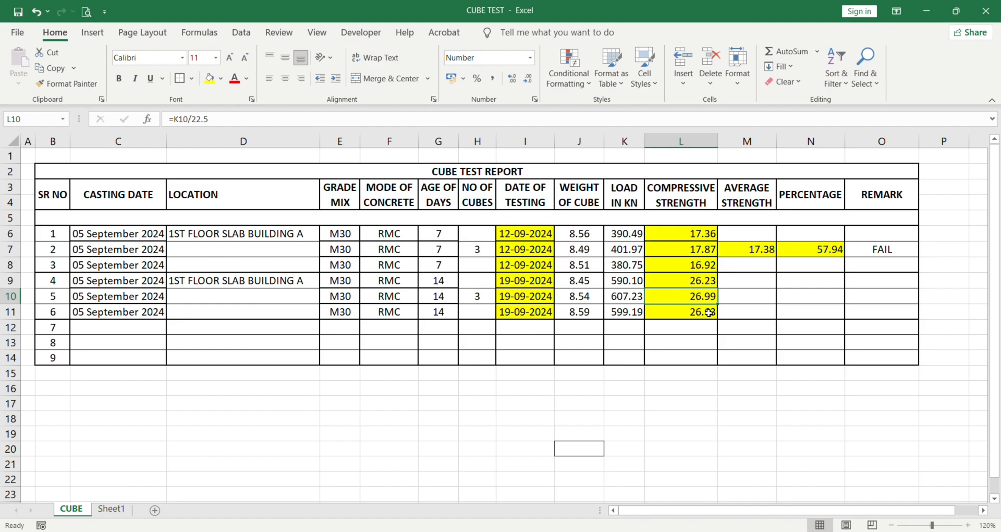
- Copy the average strength formula from M7 into M10 for the 14-day set
{"action": "left_click", "coordinate": [742, 296]}
{"action": "left_click", "coordinate": [760, 253]}
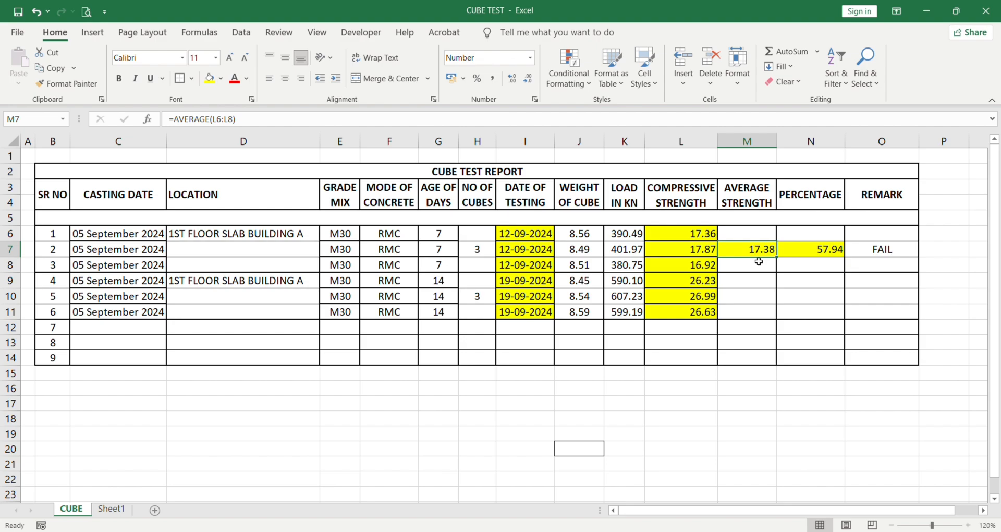
{"action": "key", "text": "ctrl+c"}
{"action": "left_click", "coordinate": [752, 297]}
{"action": "key", "text": "ctrl+v"}
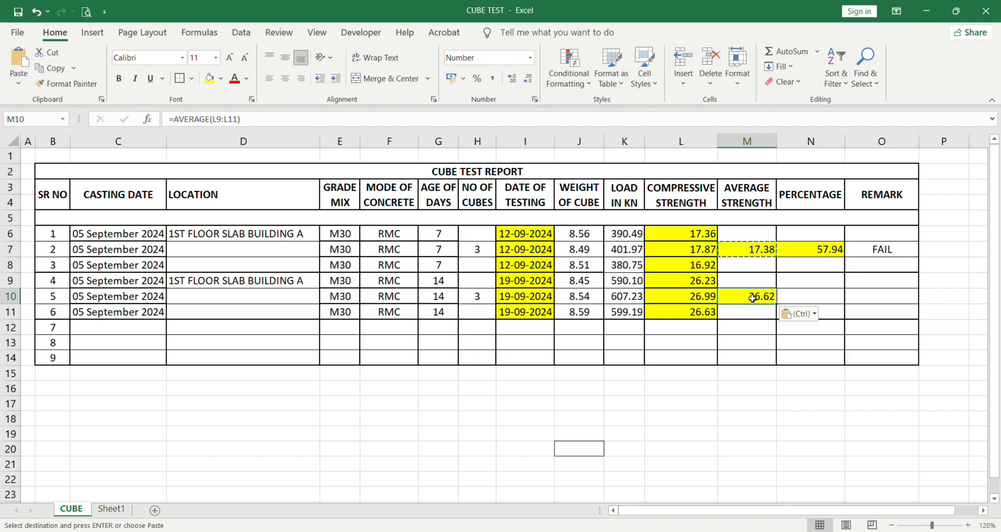
{"action": "key", "text": "Escape"}
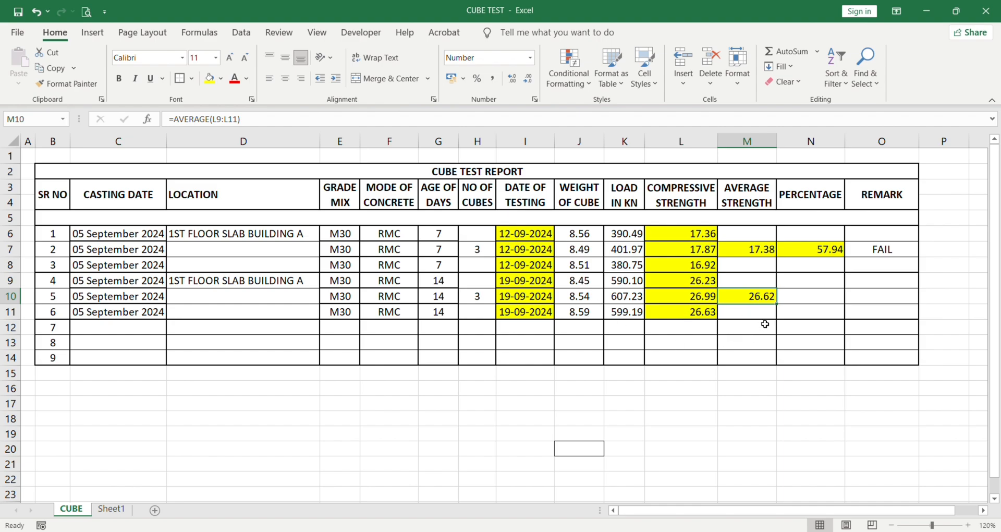
- Copy the percentage formula from N7 into N10 for the 14-day set
{"action": "left_click", "coordinate": [814, 298]}
{"action": "left_click", "coordinate": [818, 247]}
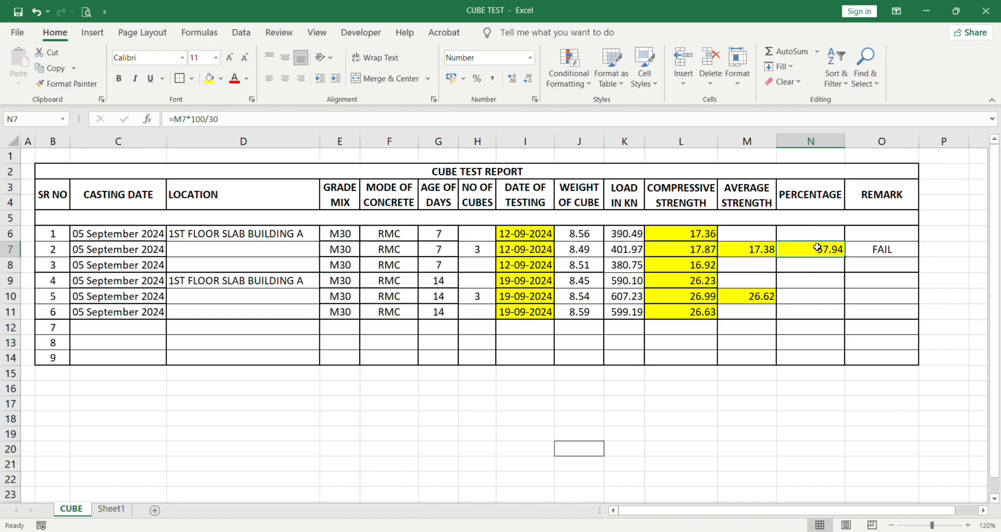
{"action": "key", "text": "ctrl+c"}
{"action": "left_click", "coordinate": [823, 290]}
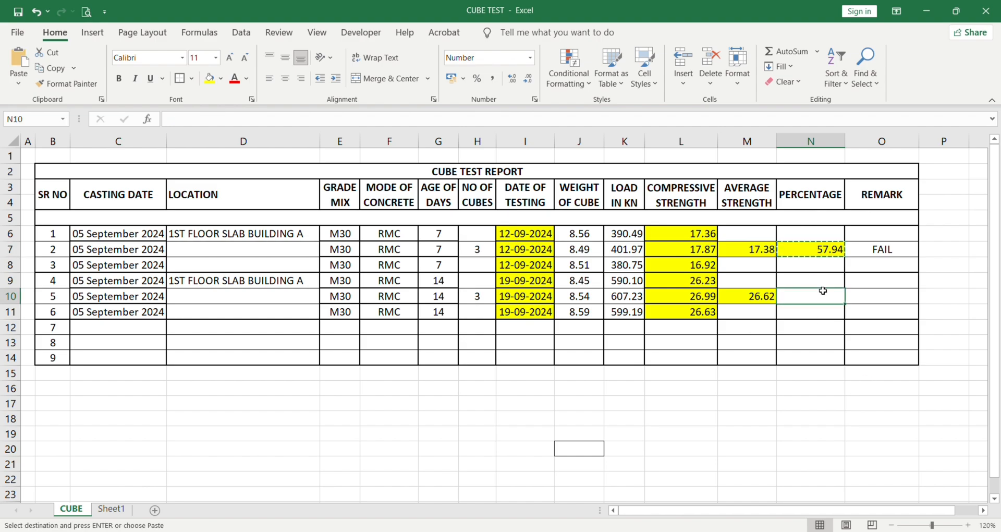
{"action": "key", "text": "ctrl+v"}
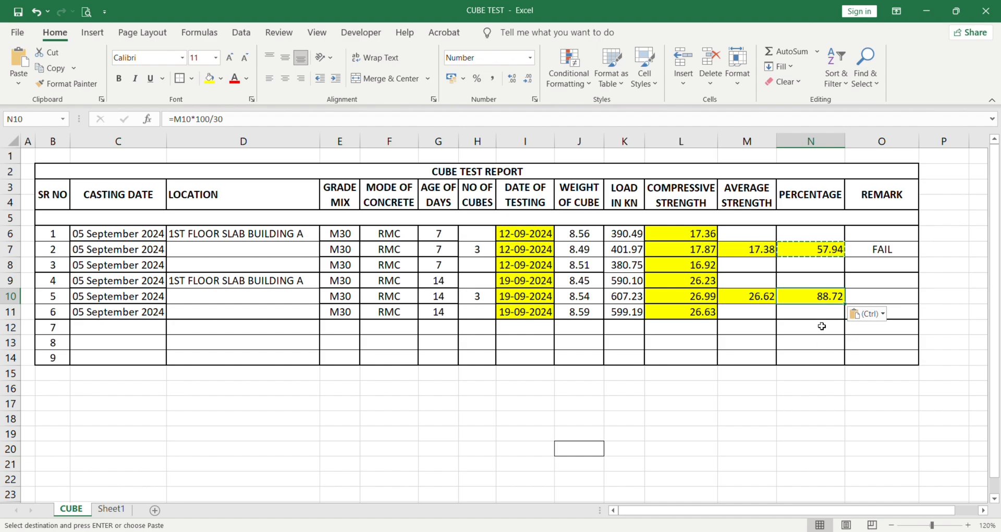
- Enter the remark FAIL in O10 for the 14-day set
{"action": "left_click", "coordinate": [871, 297]}
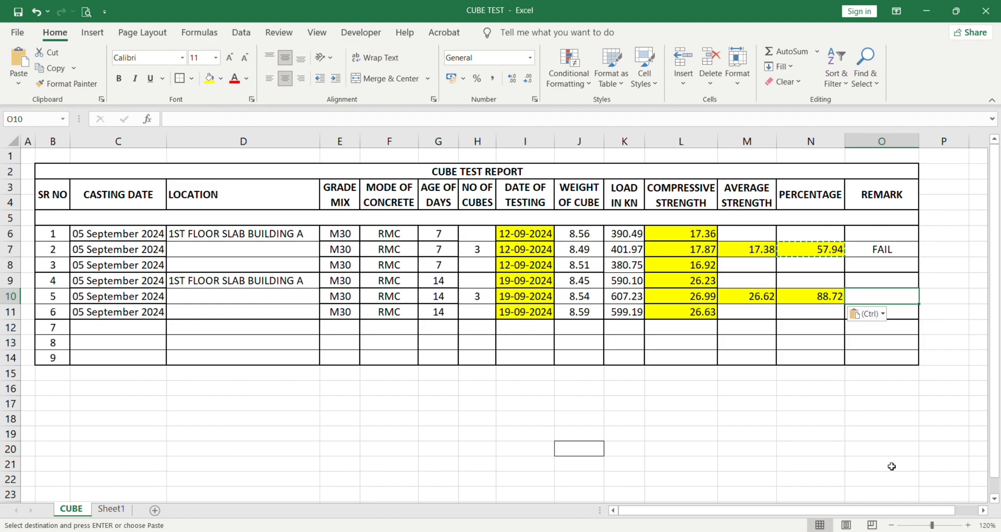
{"action": "type", "text": "FAIL"}
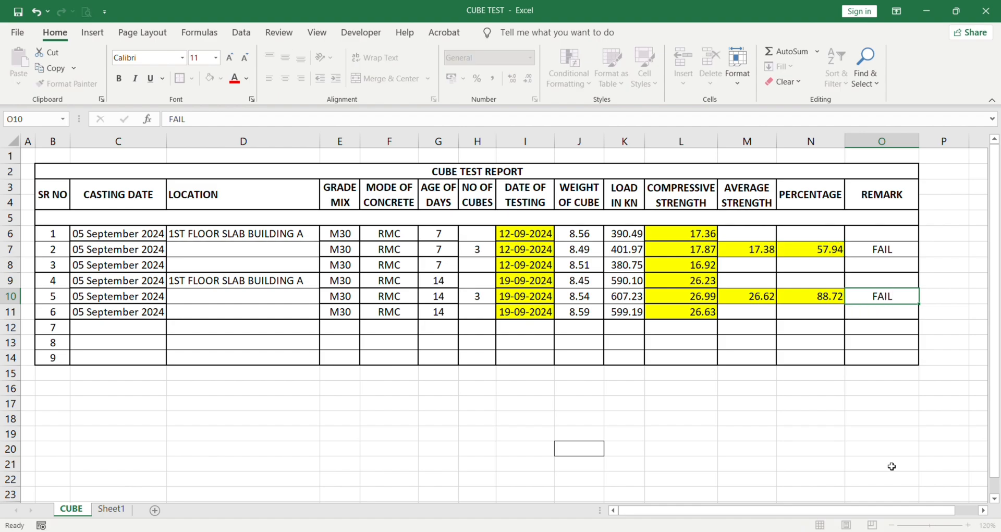
{"action": "key", "text": "Return"}
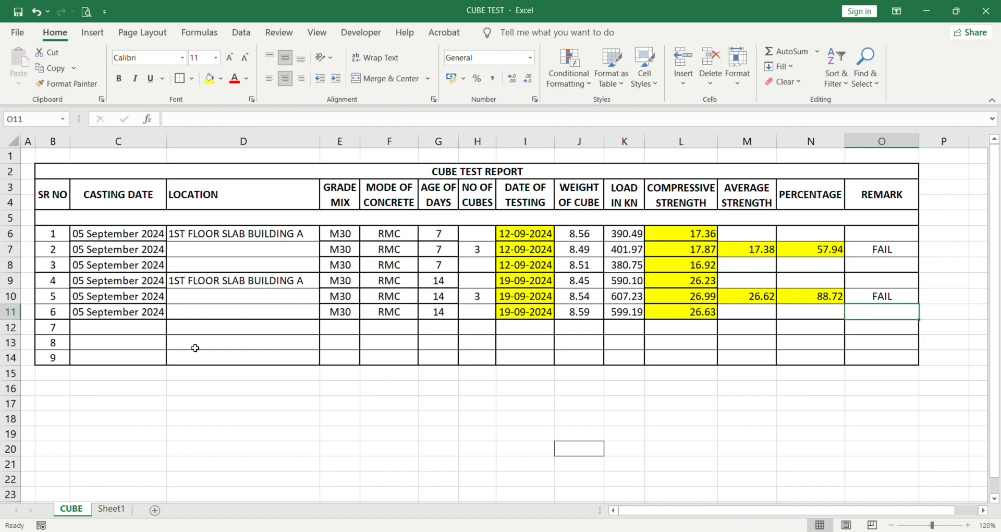
{"action": "left_click", "coordinate": [884, 299]}
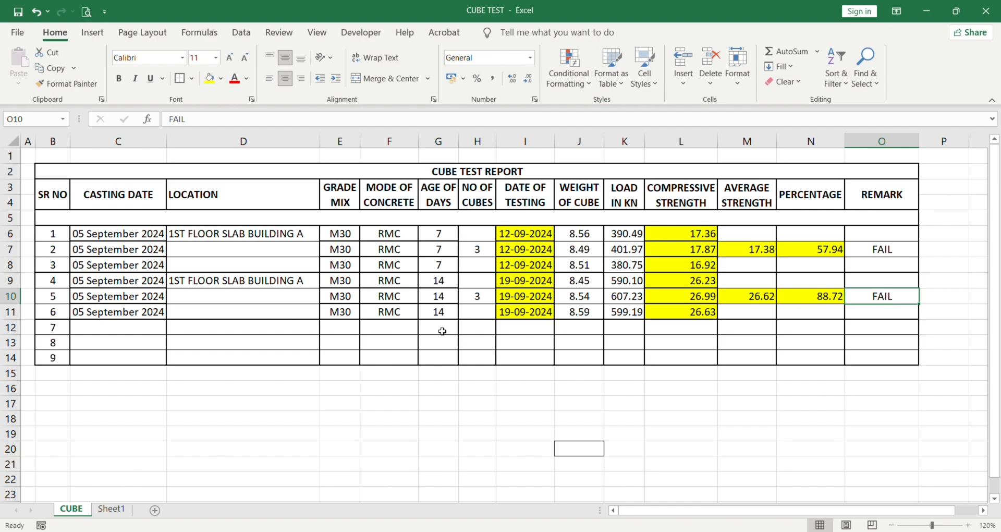
- Copy the casting date from C11 into C12:C14 and the location from D9 into D12:D14
{"action": "left_click", "coordinate": [110, 315]}
{"action": "key", "text": "ctrl+c"}
{"action": "left_click_drag", "start_coordinate": [107, 326], "coordinate": [109, 352]}
{"action": "key", "text": "ctrl+v"}
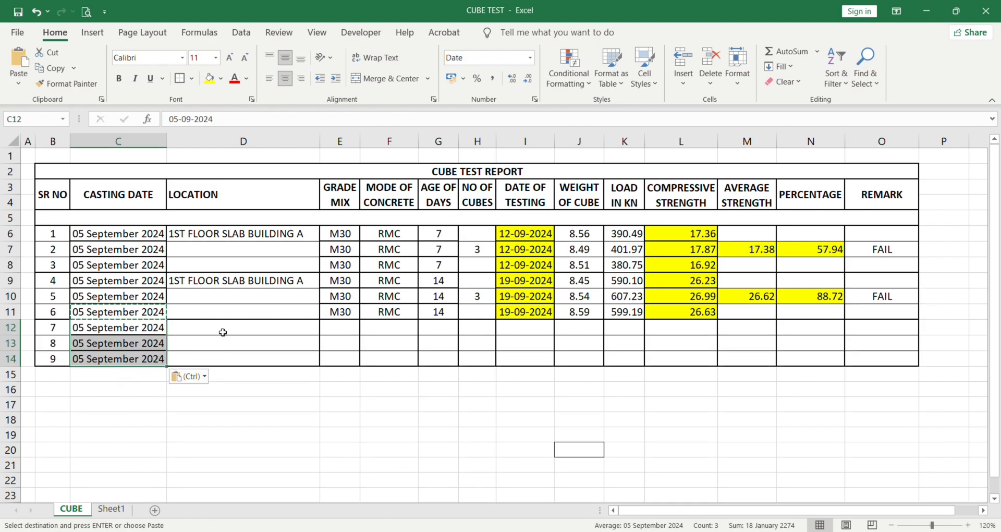
{"action": "left_click", "coordinate": [230, 284]}
{"action": "key", "text": "ctrl+c"}
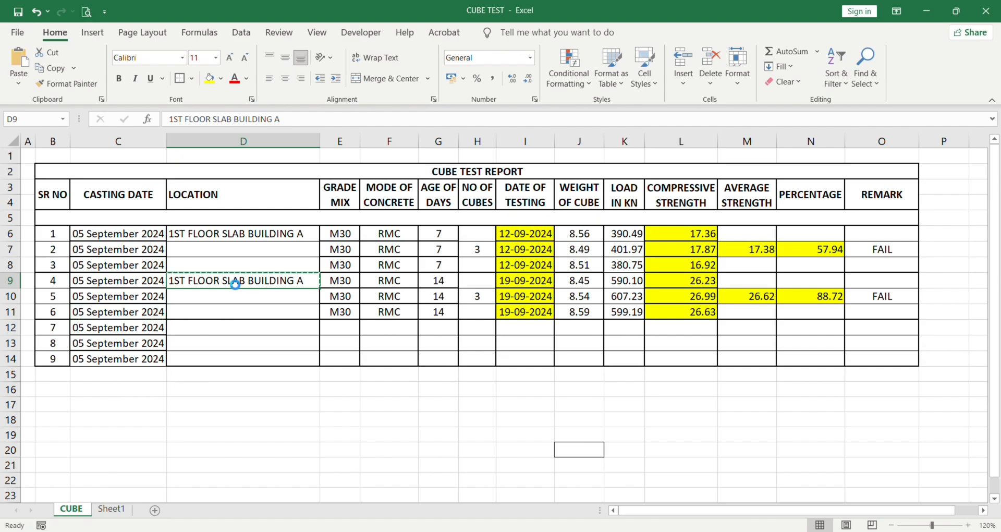
{"action": "left_click_drag", "start_coordinate": [230, 328], "coordinate": [227, 355]}
{"action": "key", "text": "ctrl+v"}
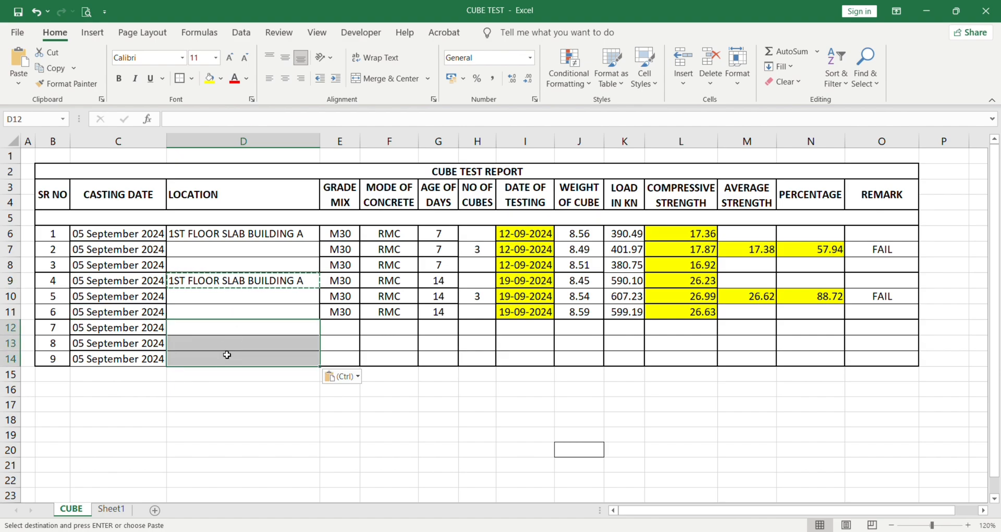
- Copy the grade mix M30 from E11 into E12:E14 and the concrete mode RMC from F11 into F12:F14
{"action": "left_click", "coordinate": [349, 314]}
{"action": "key", "text": "Escape"}
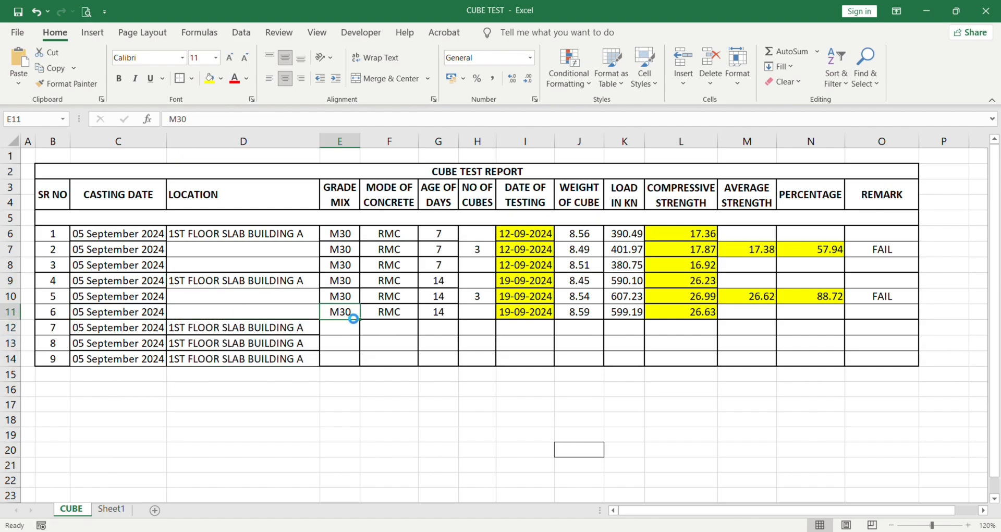
{"action": "key", "text": "ctrl+c"}
{"action": "left_click_drag", "start_coordinate": [340, 327], "coordinate": [342, 359]}
{"action": "key", "text": "ctrl+v"}
{"action": "left_click", "coordinate": [389, 404]}
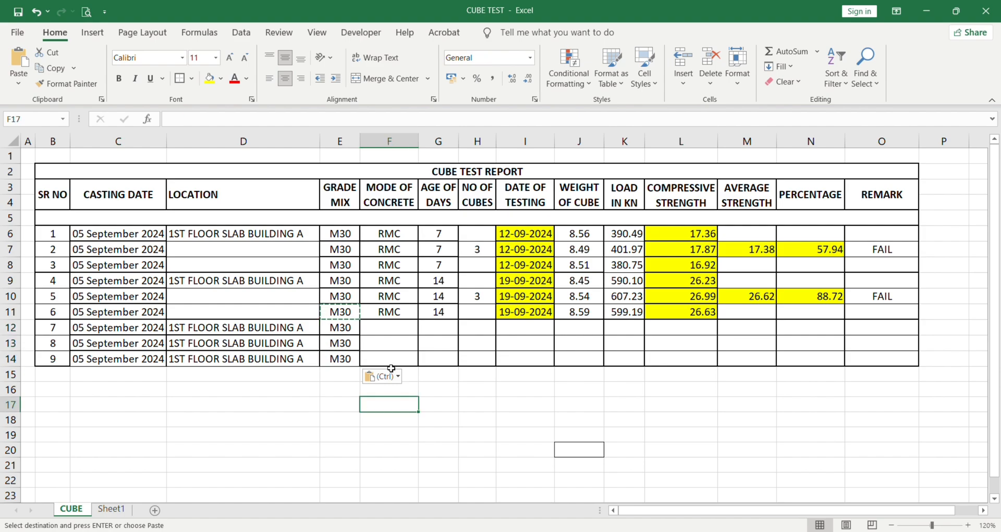
{"action": "left_click", "coordinate": [391, 312]}
{"action": "key", "text": "ctrl+c"}
{"action": "left_click_drag", "start_coordinate": [399, 328], "coordinate": [401, 358]}
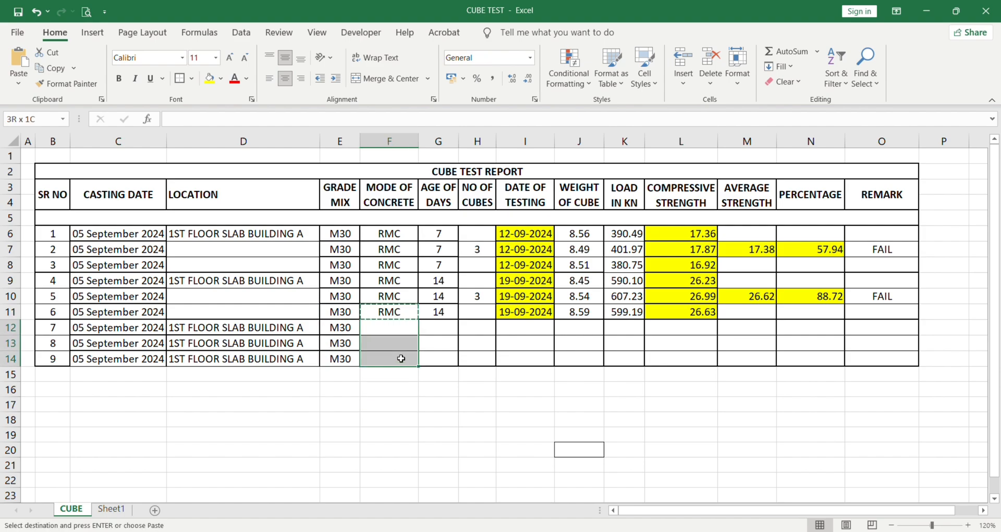
{"action": "key", "text": "ctrl+v"}
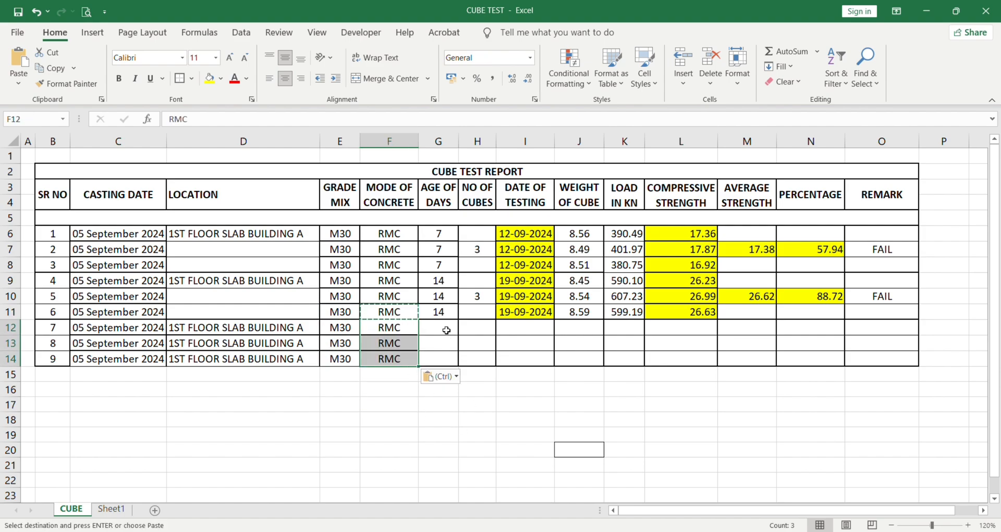
- Enter an age of 28 days in G12 and copy it into G13:G14
{"action": "left_click", "coordinate": [446, 331]}
{"action": "type", "text": "28"}
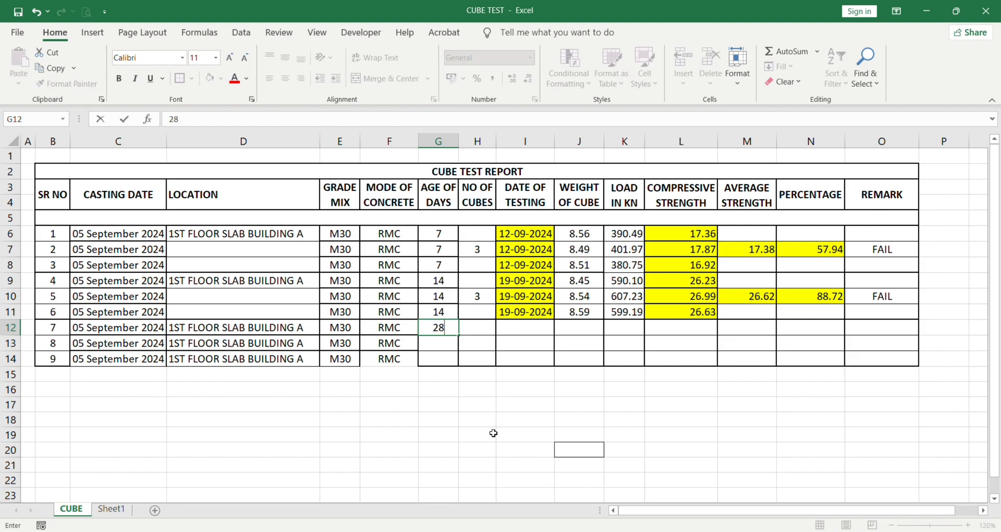
{"action": "key", "text": "Return"}
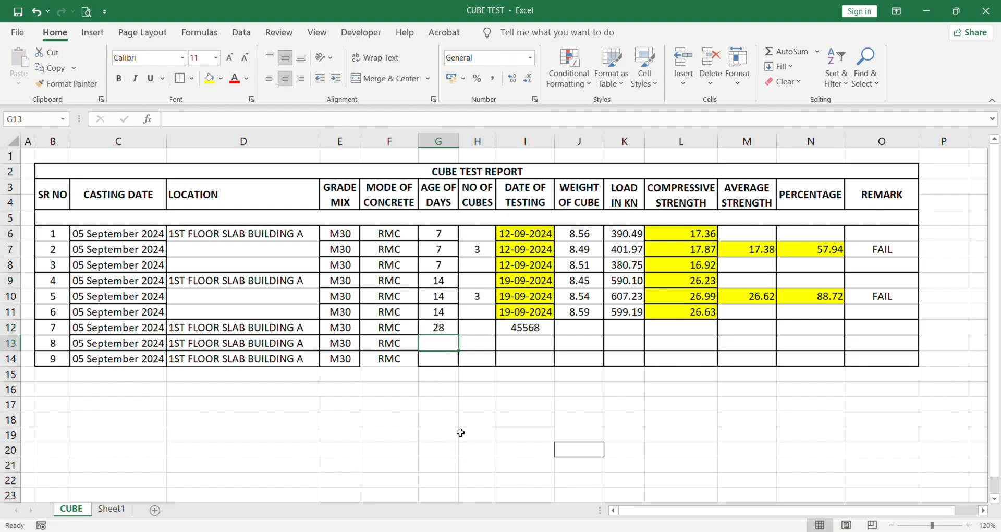
{"action": "left_click", "coordinate": [444, 330]}
{"action": "key", "text": "ctrl+c"}
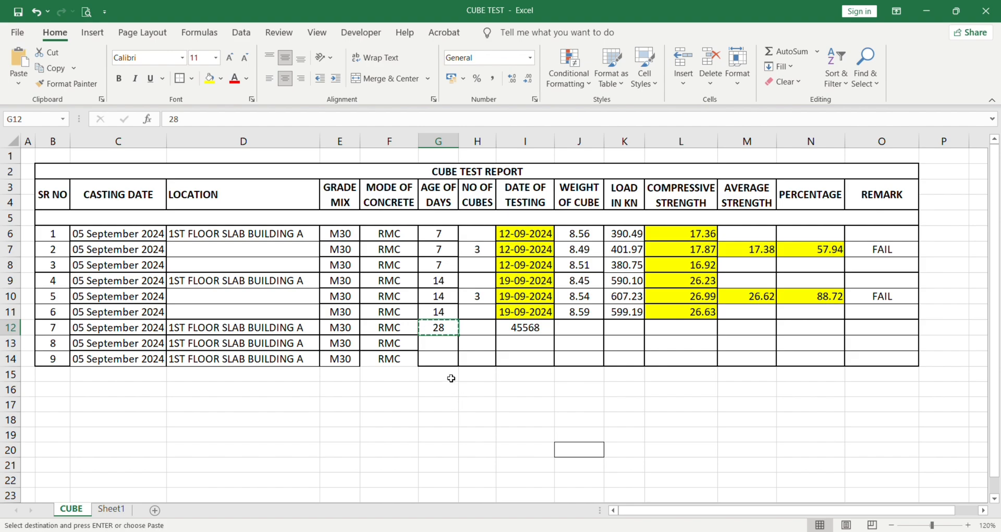
{"action": "mouse_move", "coordinate": [445, 348]}
{"action": "left_mouse_down"}
{"action": "mouse_move", "coordinate": [438, 365]}
{"action": "mouse_move", "coordinate": [448, 350]}
{"action": "mouse_move", "coordinate": [449, 363]}
{"action": "left_mouse_up"}
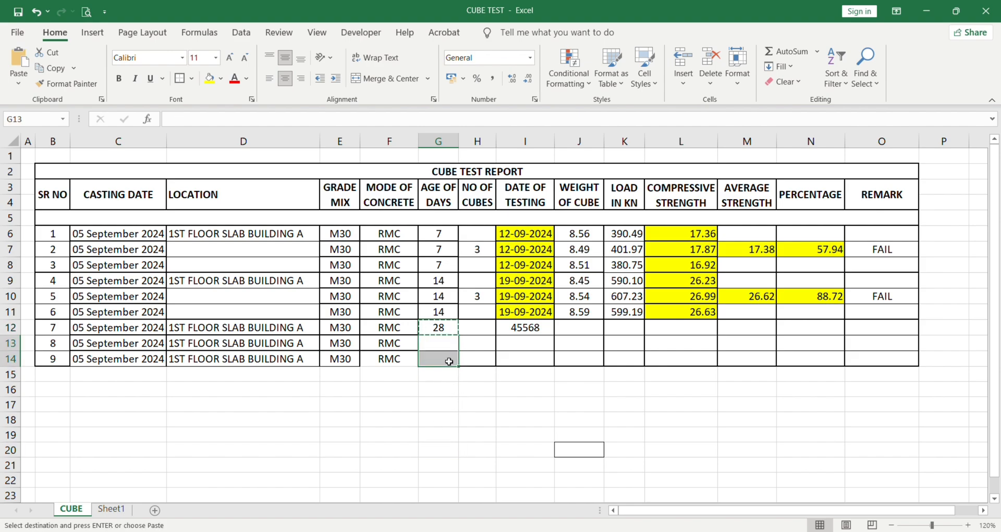
{"action": "key", "text": "ctrl+v"}
{"action": "left_click", "coordinate": [466, 462]}
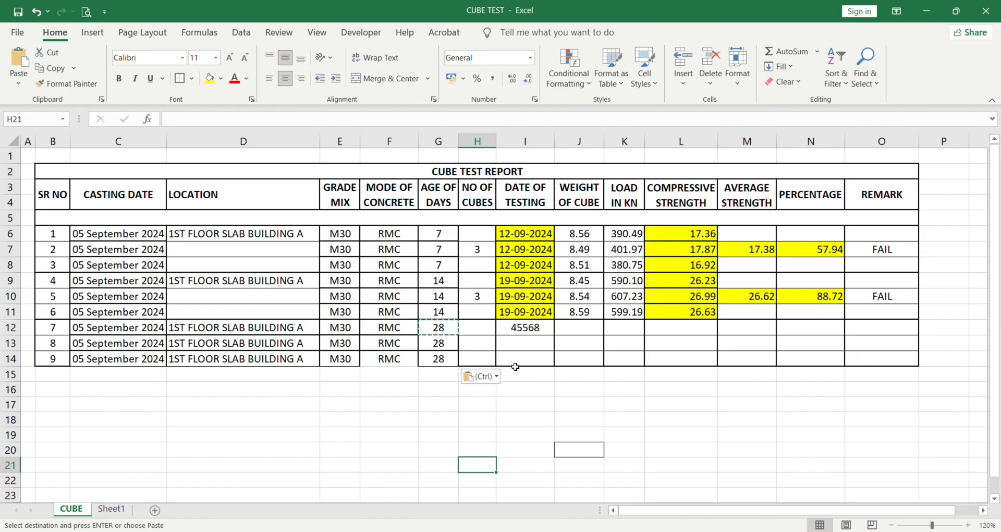
- Enter 3 as the number of cubes in H13 for the 28-day set
{"action": "left_click", "coordinate": [481, 345]}
{"action": "type", "text": "3"}
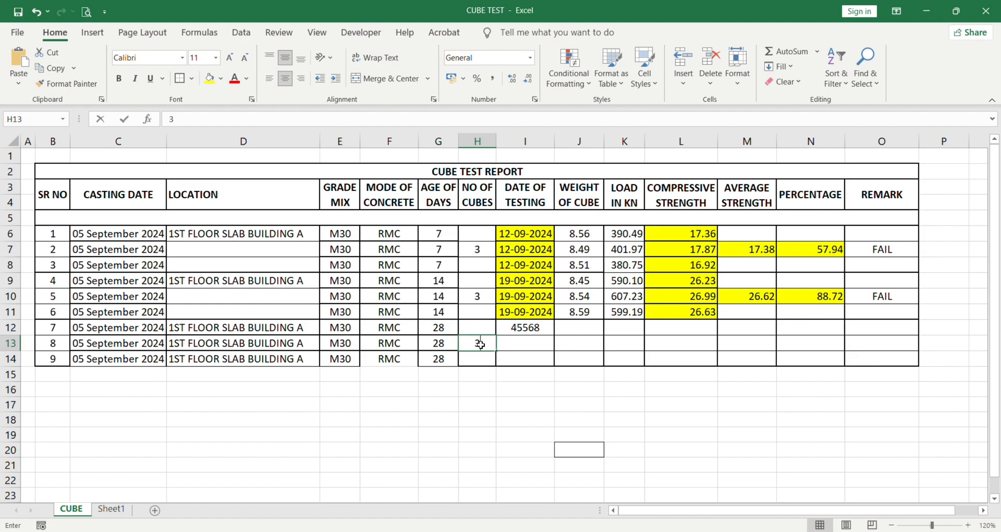
{"action": "key", "text": "Return"}
- Re-enter the testing date formula =C12+G12 in I12 and auto-fit the width of column I
{"action": "left_click", "coordinate": [534, 329]}
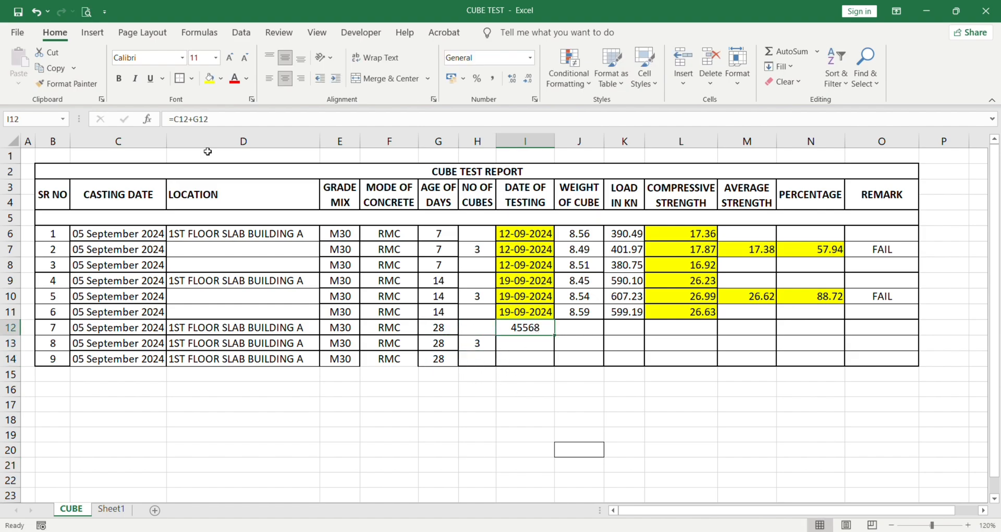
{"action": "key", "text": "F2"}
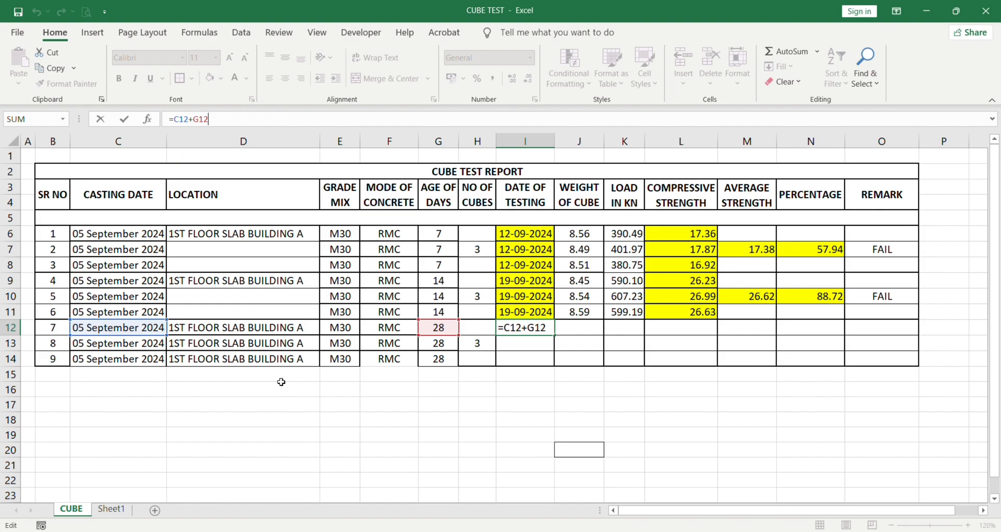
{"action": "key", "text": "Return"}
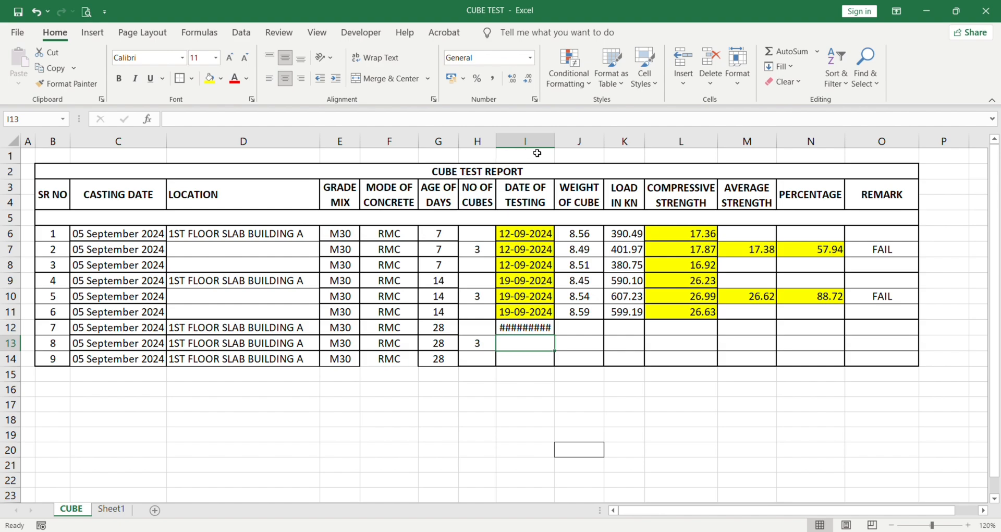
{"action": "left_click", "coordinate": [546, 139]}
{"action": "double_click", "coordinate": [554, 140]}
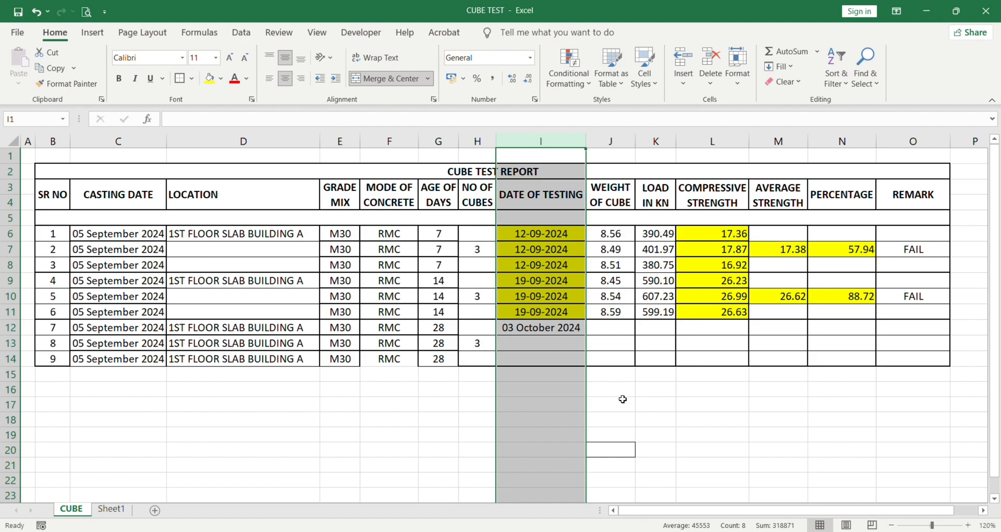
{"action": "left_click", "coordinate": [652, 417]}
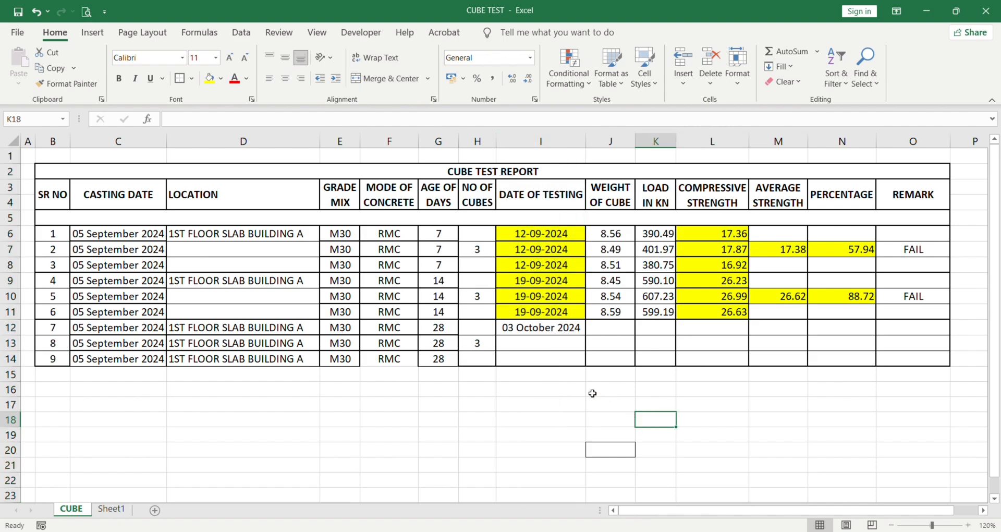
- Fill the testing date formula from I12 down through I14
{"action": "left_click", "coordinate": [561, 333]}
{"action": "left_click_drag", "start_coordinate": [582, 336], "coordinate": [582, 363]}
{"action": "left_click", "coordinate": [517, 424]}
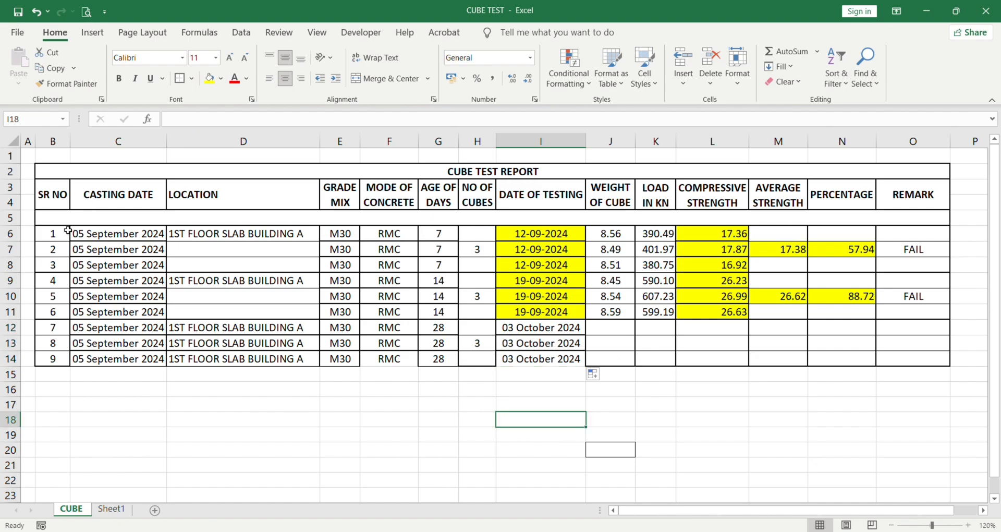
{"action": "left_click_drag", "start_coordinate": [66, 231], "coordinate": [911, 356]}
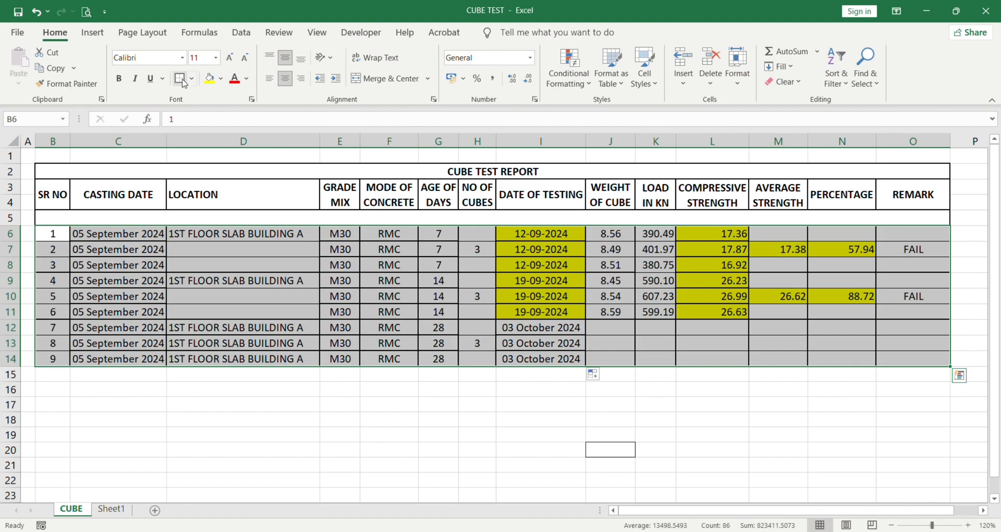
{"action": "left_click", "coordinate": [298, 399]}
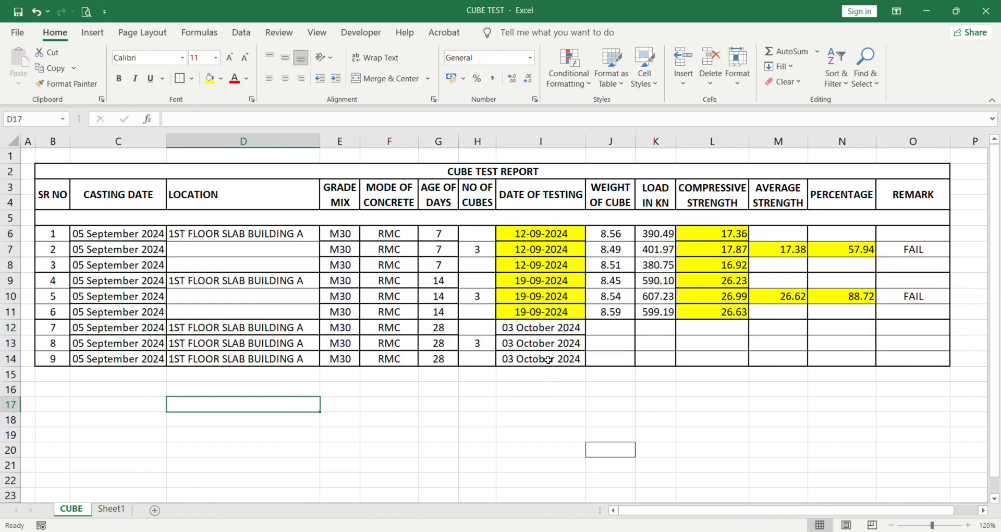
- Enter the 28-day cube weights 8.59, 8.55 and 8.49 in J12 through J14
{"action": "left_click", "coordinate": [618, 329]}
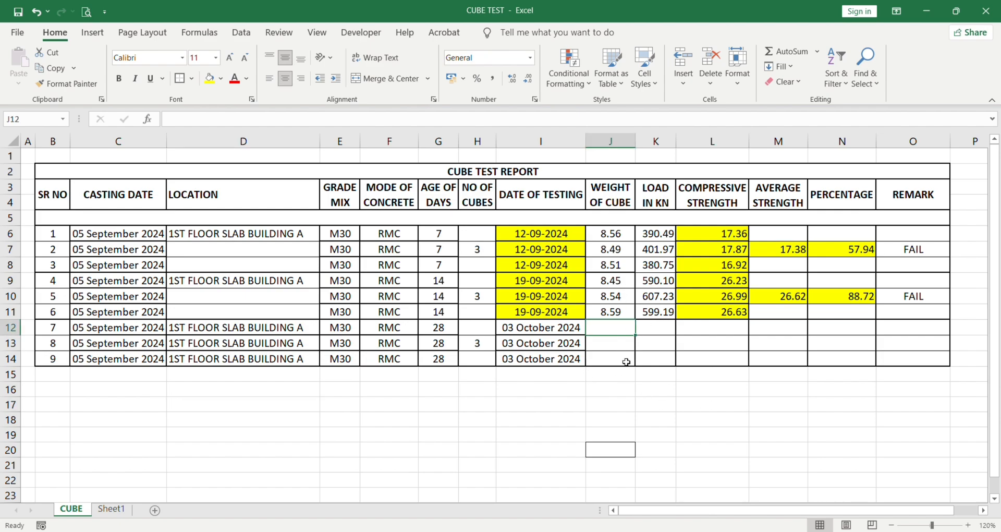
{"action": "type", "text": "8.59"}
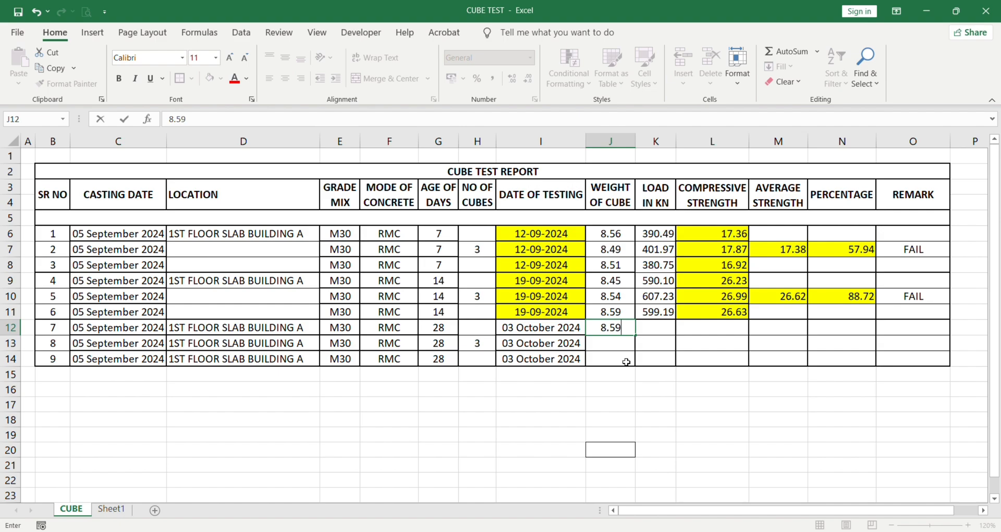
{"action": "key", "text": "Return"}
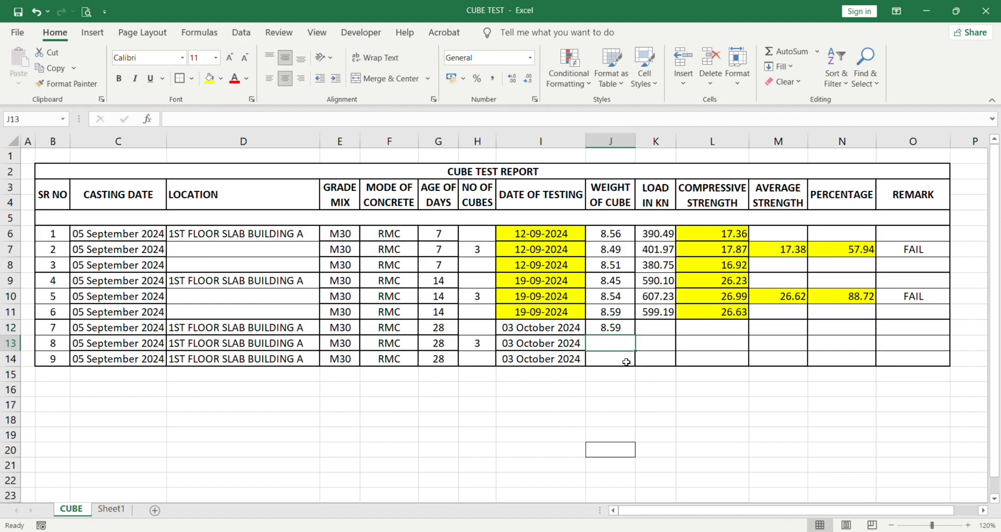
{"action": "type", "text": "8."}
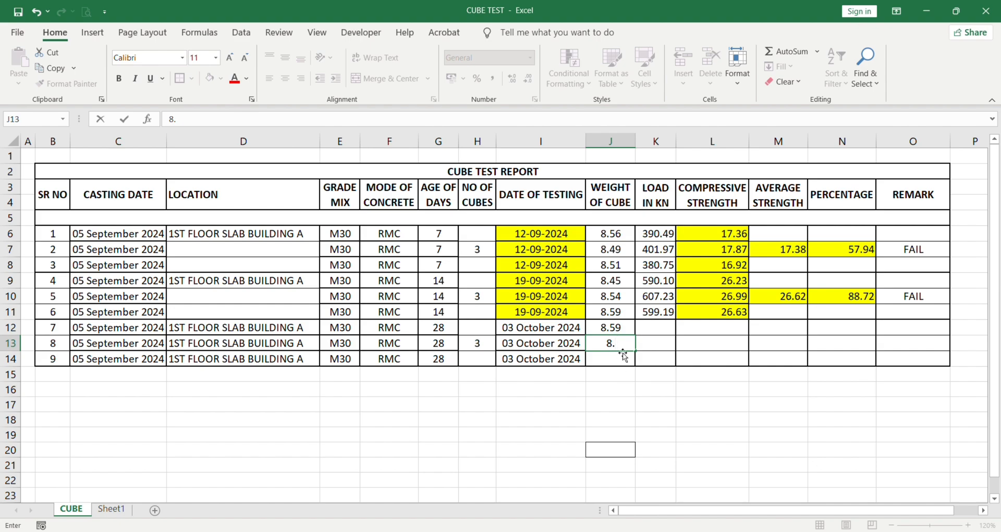
{"action": "type", "text": "55"}
{"action": "key", "text": "Return"}
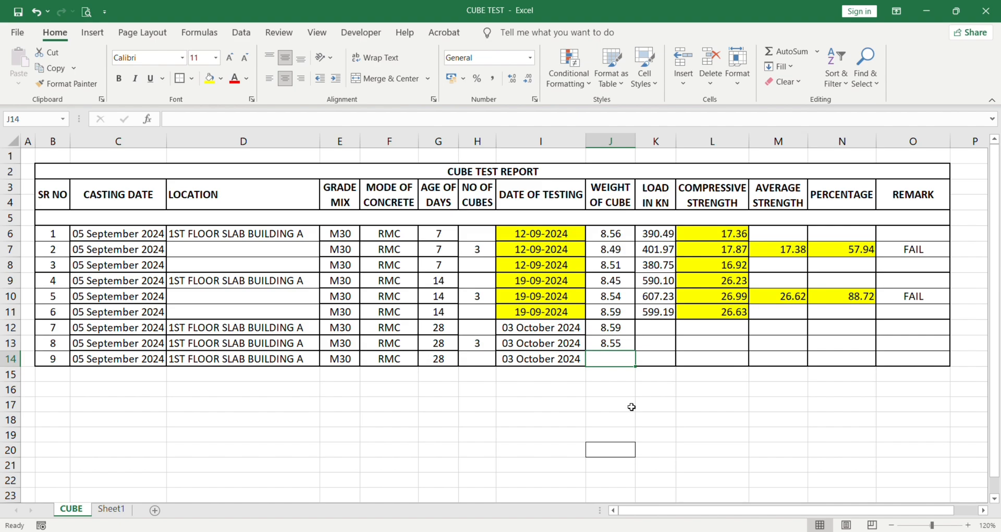
{"action": "type", "text": "8.49"}
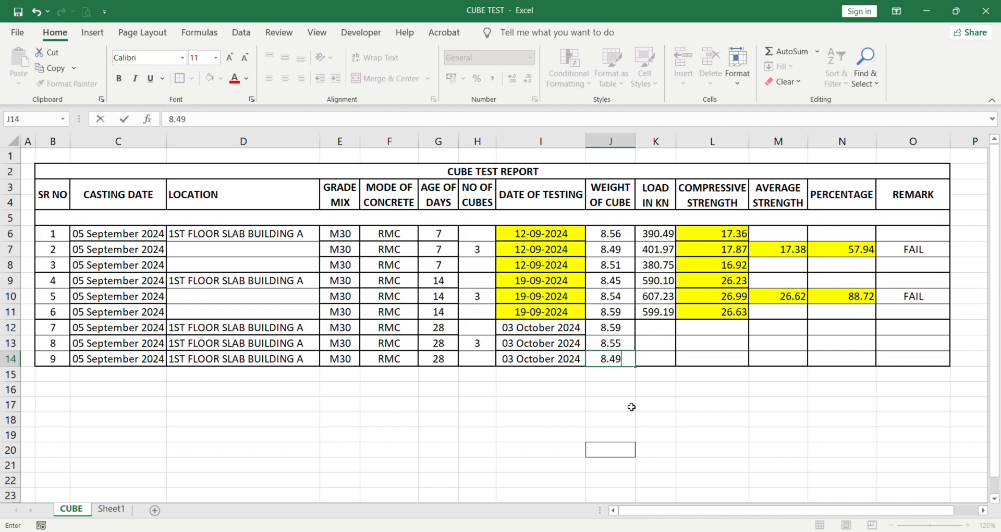
{"action": "key", "text": "Return"}
- Enter the 28-day cube loads 702.32, 690.00 and 670.99 in K12 through K14
{"action": "left_click", "coordinate": [656, 328]}
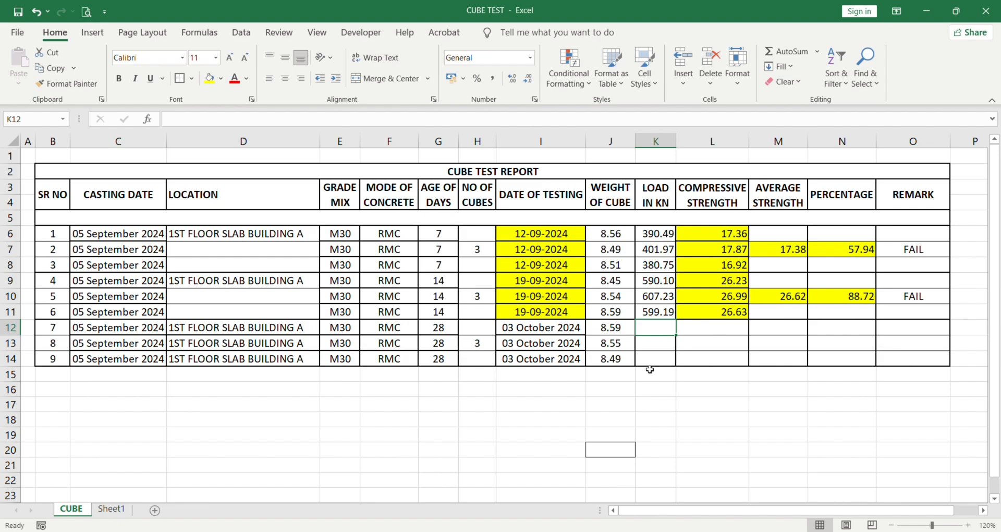
{"action": "type", "text": "7"}
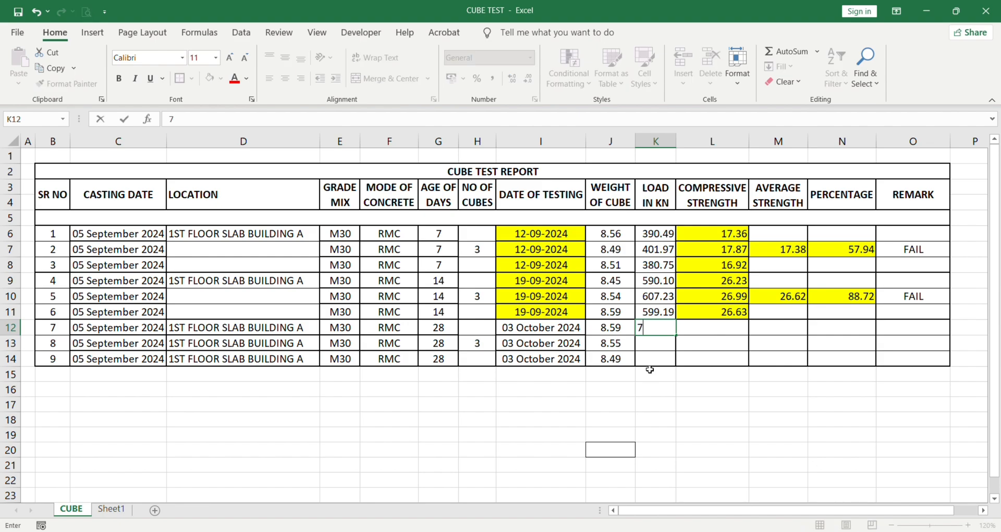
{"action": "type", "text": "02.32"}
{"action": "key", "text": "Return"}
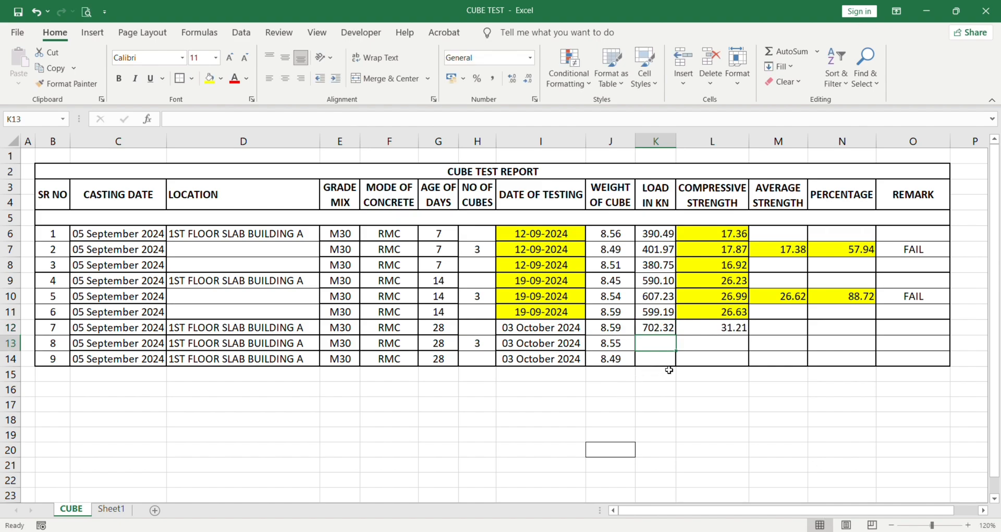
{"action": "type", "text": "69"}
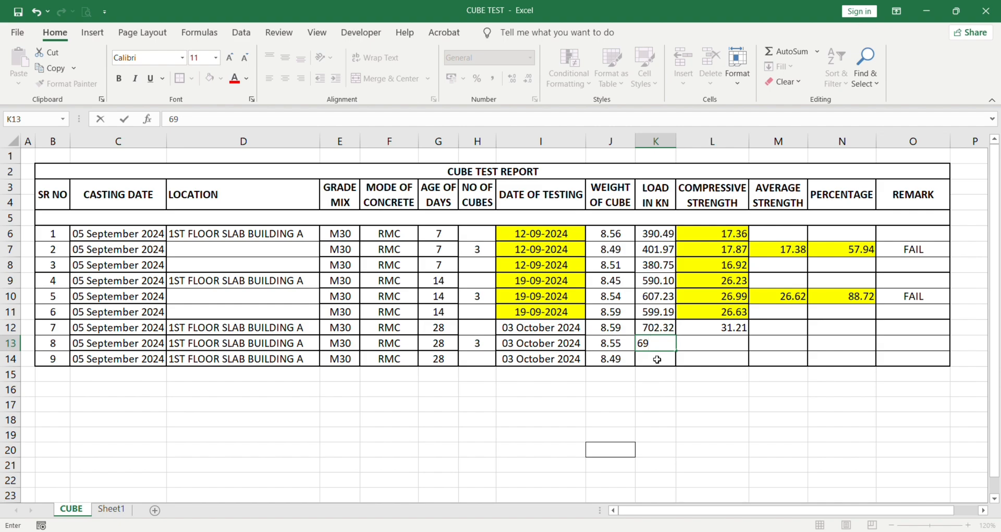
{"action": "type", "text": "0.00"}
{"action": "key", "text": "ctrl+Return"}
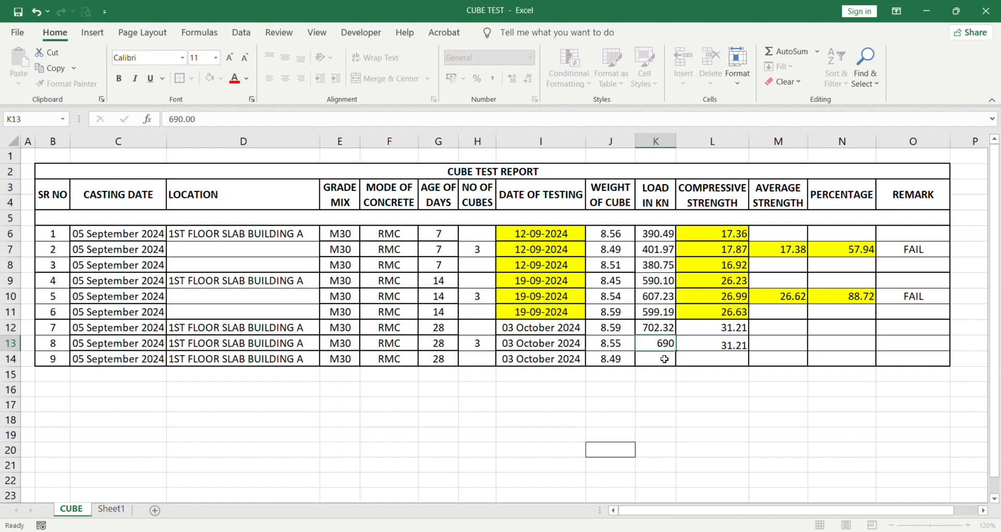
{"action": "key", "text": "Return"}
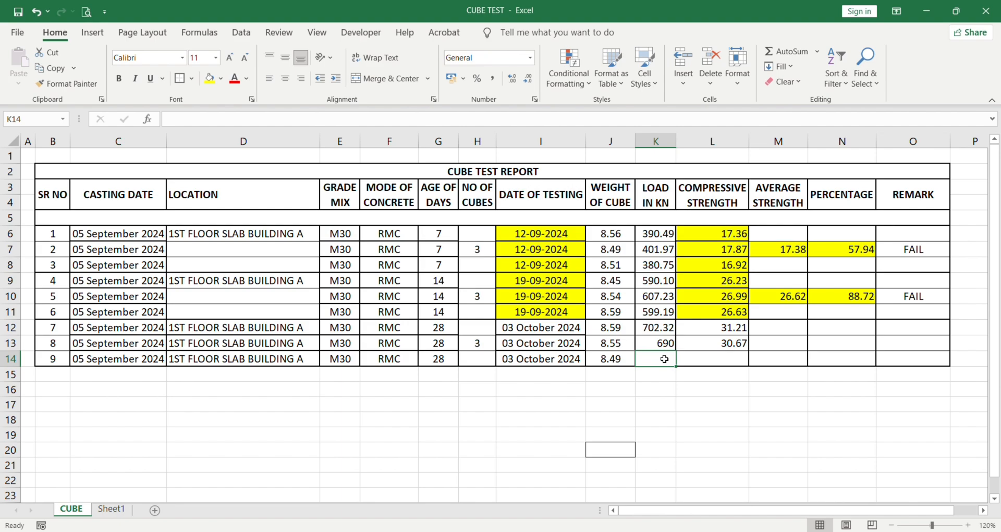
{"action": "type", "text": "6"}
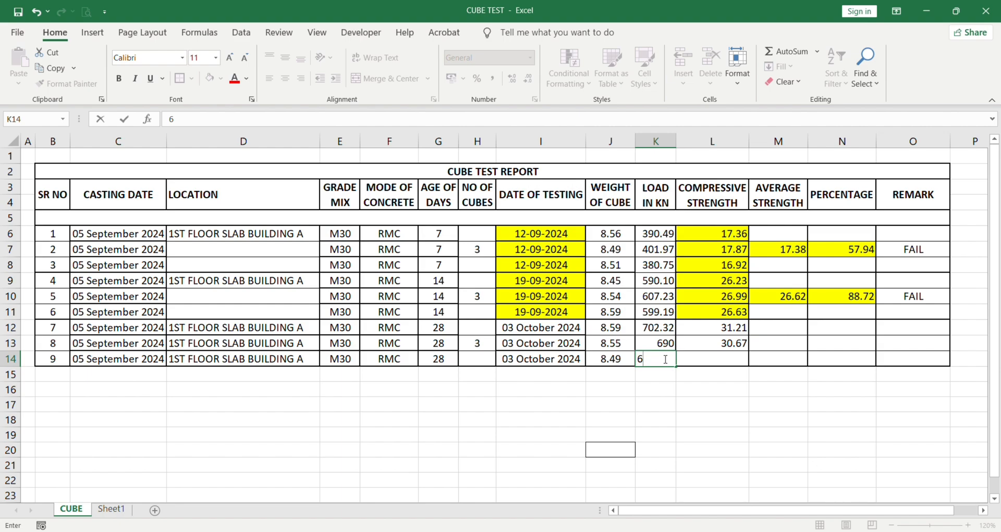
{"action": "type", "text": "70."}
{"action": "type", "text": "39"}
{"action": "key", "text": "Return"}
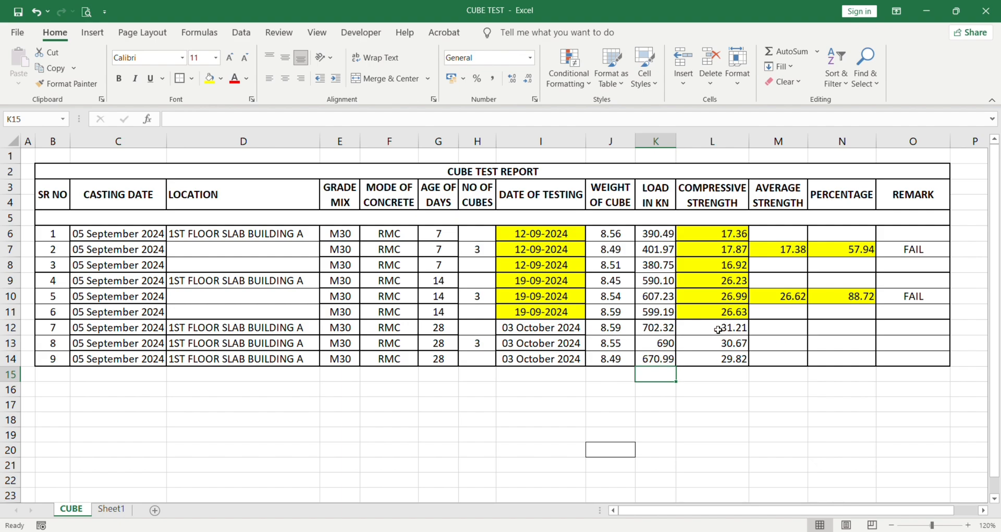
- Apply the yellow fill to the 28-day compressive strength cells L12 through L14
{"action": "left_click_drag", "start_coordinate": [718, 330], "coordinate": [722, 362]}
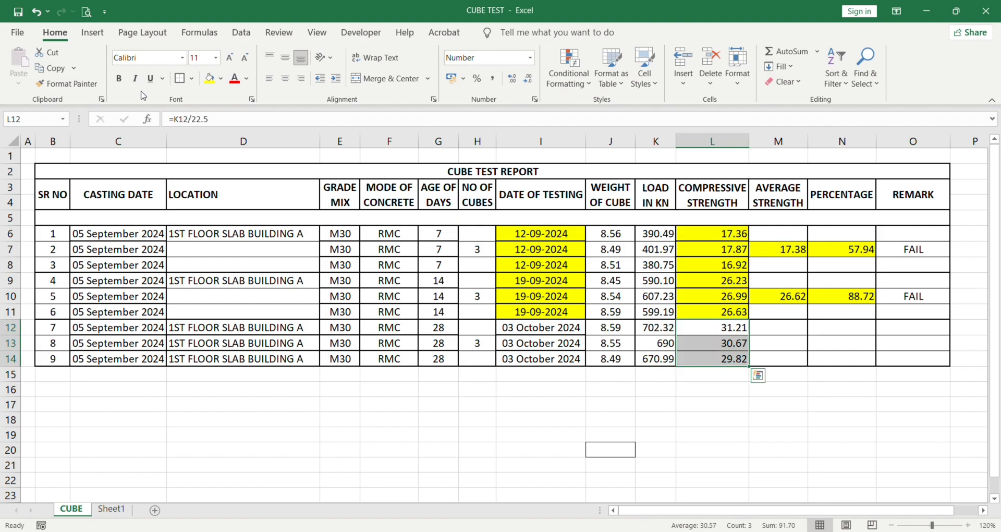
{"action": "left_click", "coordinate": [211, 77]}
{"action": "left_click", "coordinate": [764, 389]}
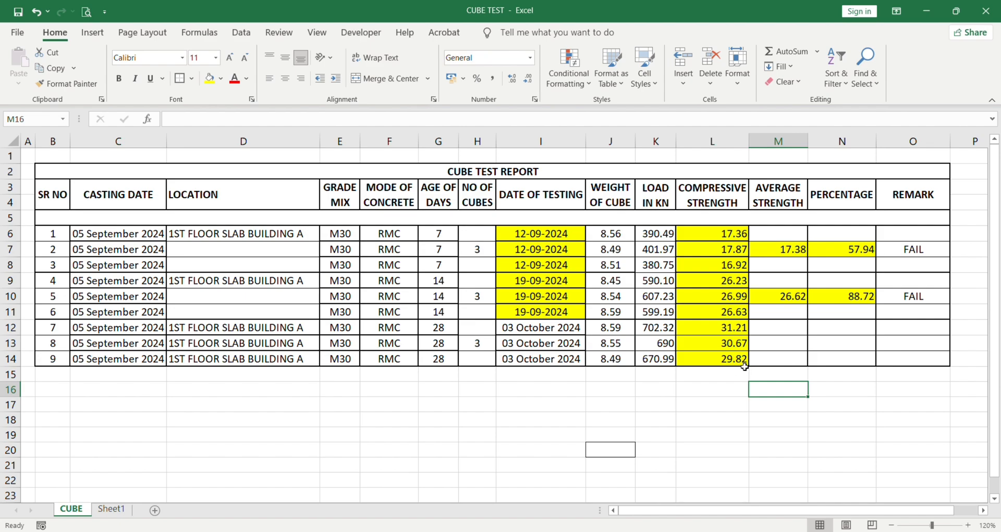
- Copy the average strength formula from M10 into M13 for the 28-day set
{"action": "left_click", "coordinate": [792, 298]}
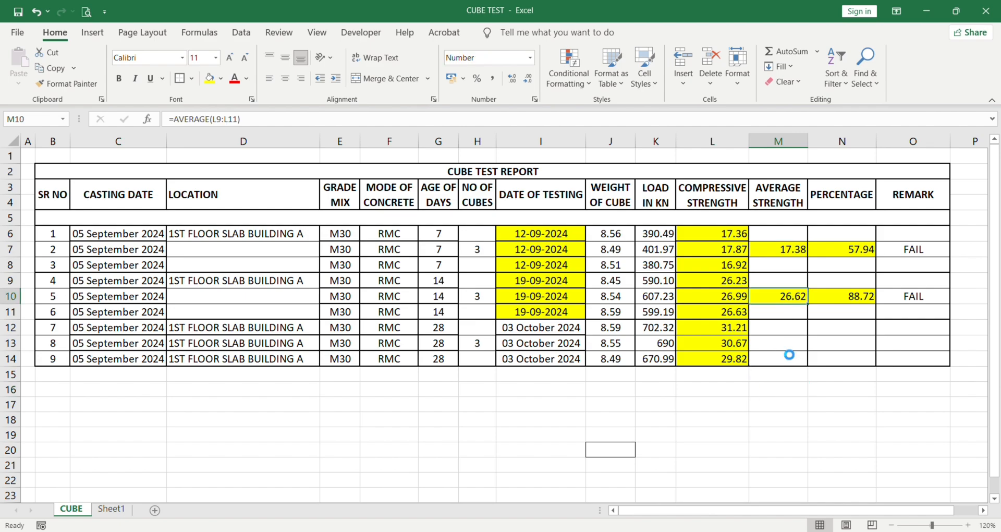
{"action": "key", "text": "ctrl+c"}
{"action": "left_click", "coordinate": [780, 344]}
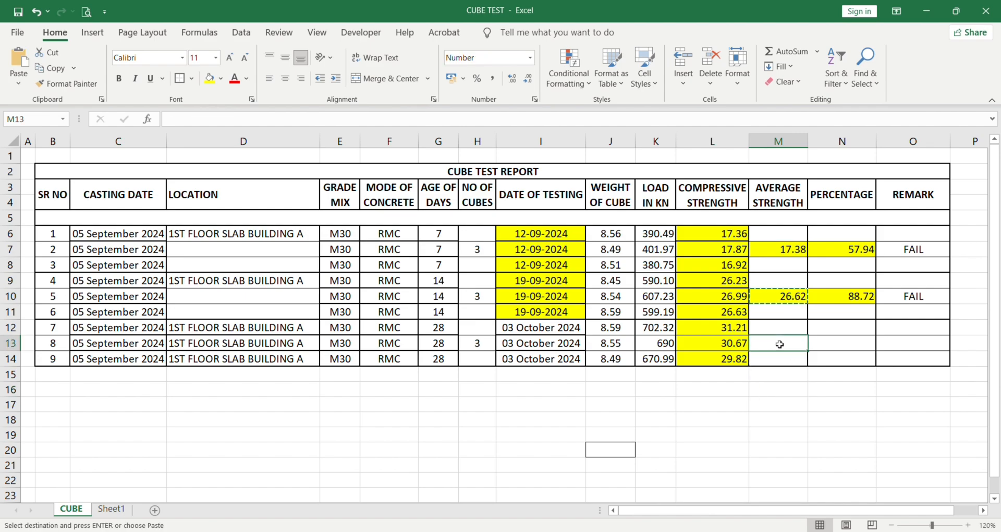
{"action": "key", "text": "ctrl+v"}
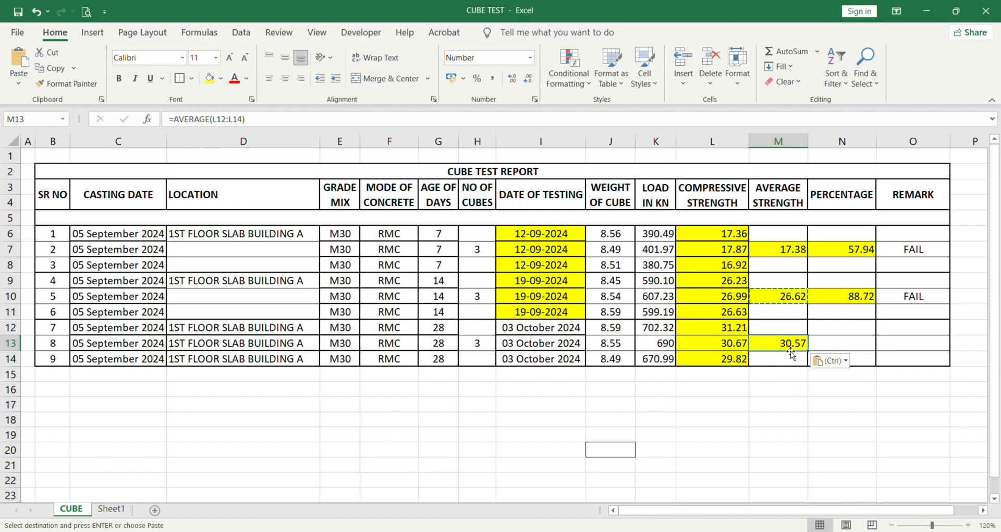
{"action": "left_click", "coordinate": [348, 344]}
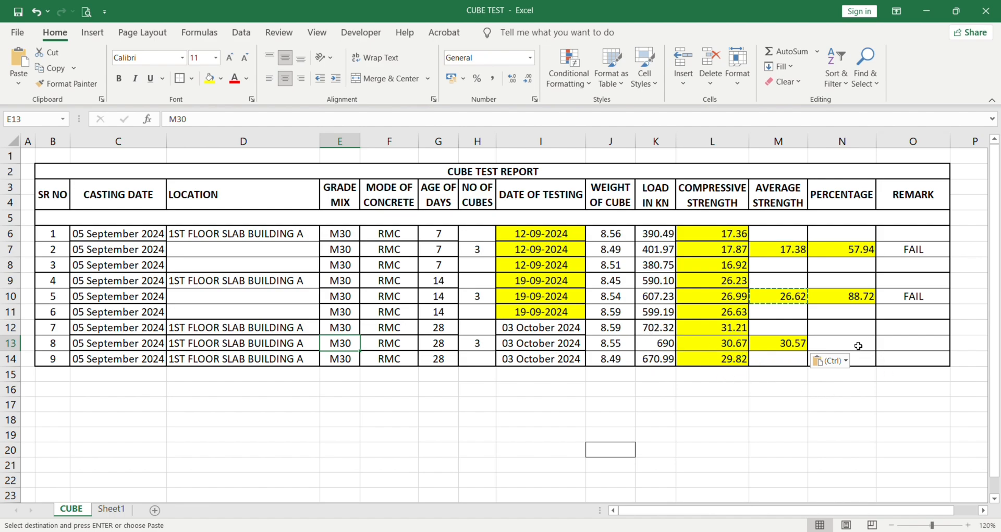
{"action": "left_click", "coordinate": [793, 344]}
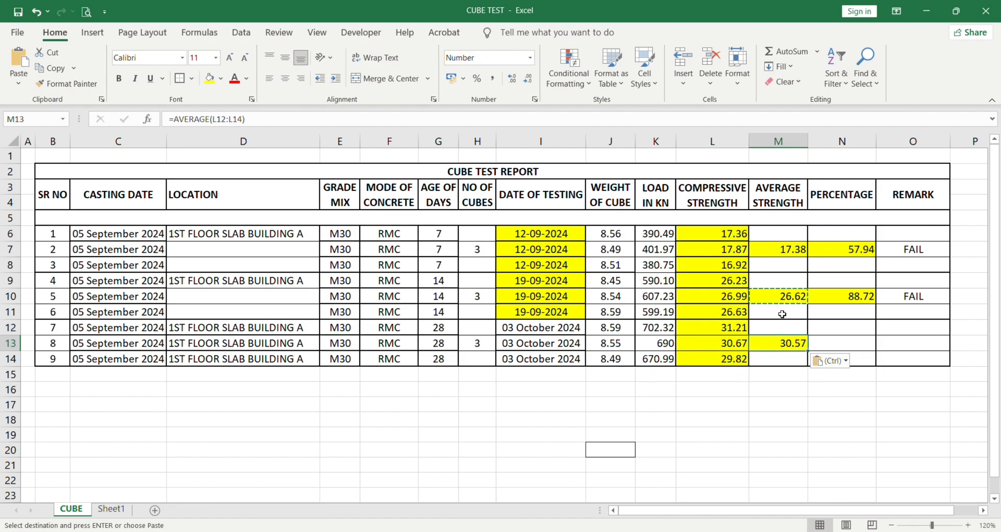
- Copy the percentage formula from N10 into N13 for the 28-day set
{"action": "left_click", "coordinate": [838, 342]}
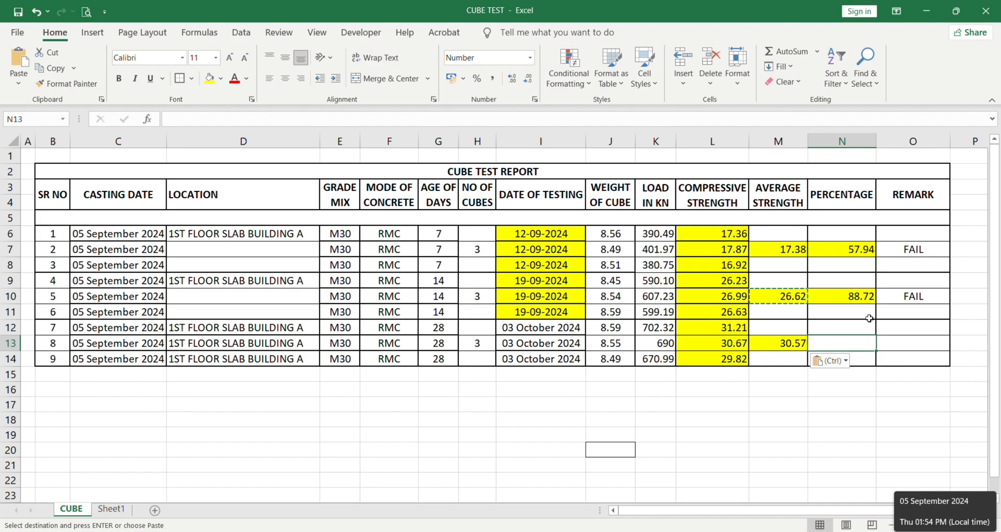
{"action": "left_click", "coordinate": [856, 297]}
{"action": "key", "text": "ctrl+c"}
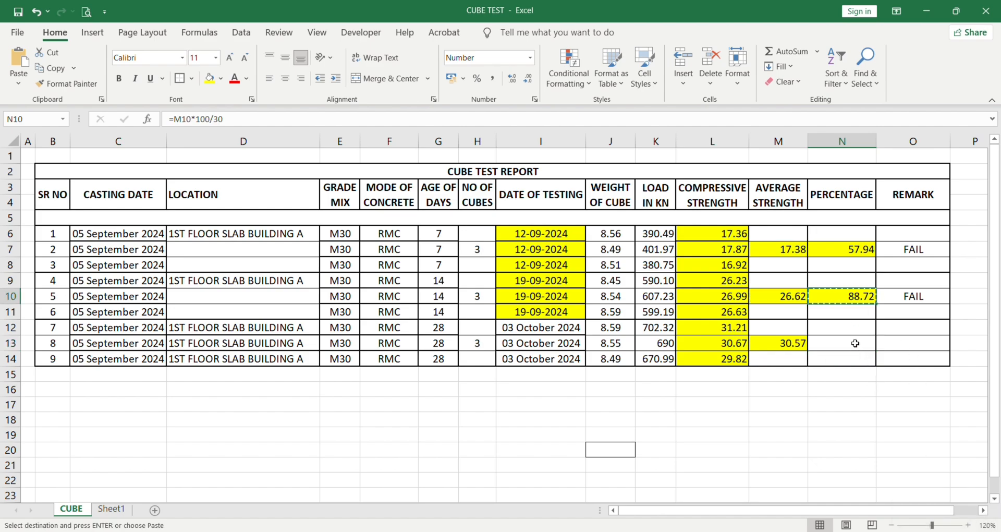
{"action": "left_click", "coordinate": [856, 343]}
{"action": "key", "text": "ctrl+v"}
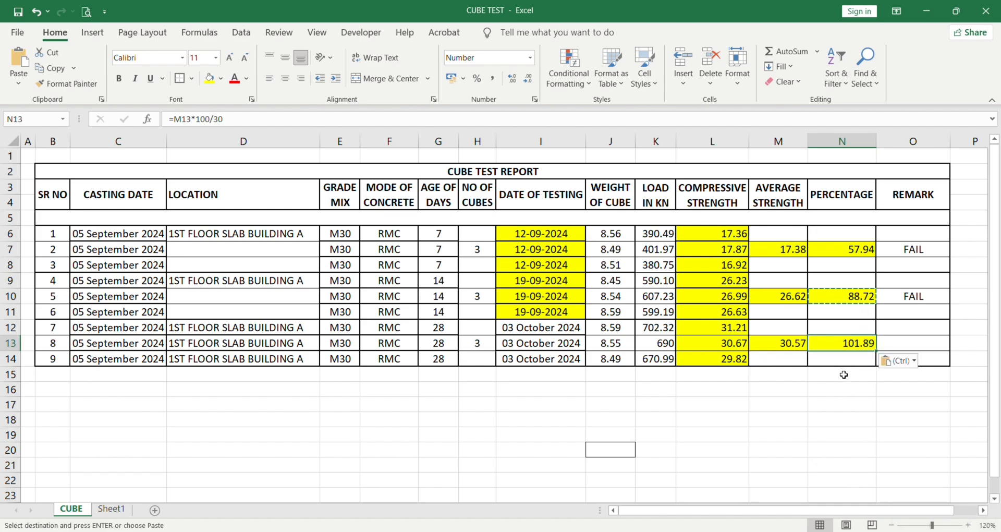
- Enter PASS as the 28-day set's remark in O13
{"action": "left_click", "coordinate": [918, 347]}
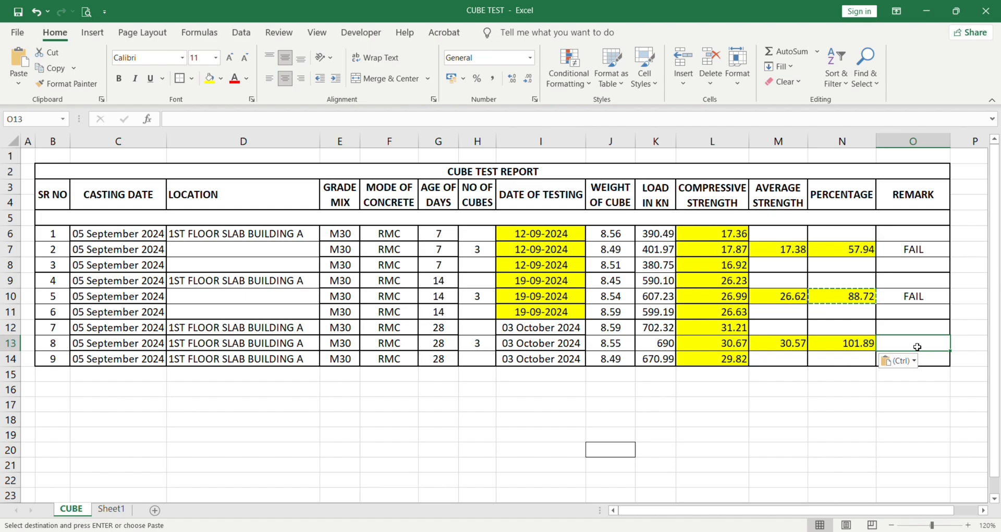
{"action": "type", "text": "PASS"}
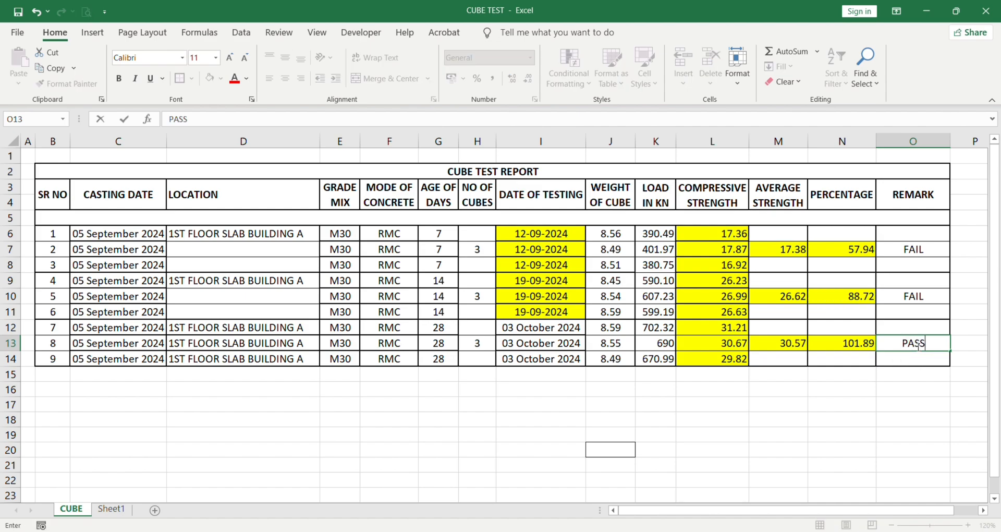
{"action": "key", "text": "Return"}
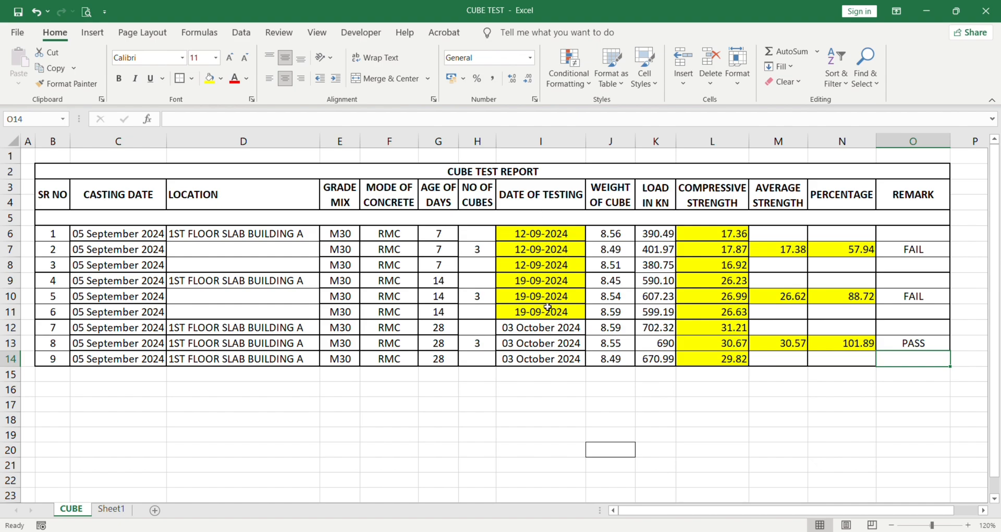
- Apply the yellow fill to the 28-day testing dates in I12 through I14
{"action": "left_click_drag", "start_coordinate": [546, 328], "coordinate": [542, 359]}
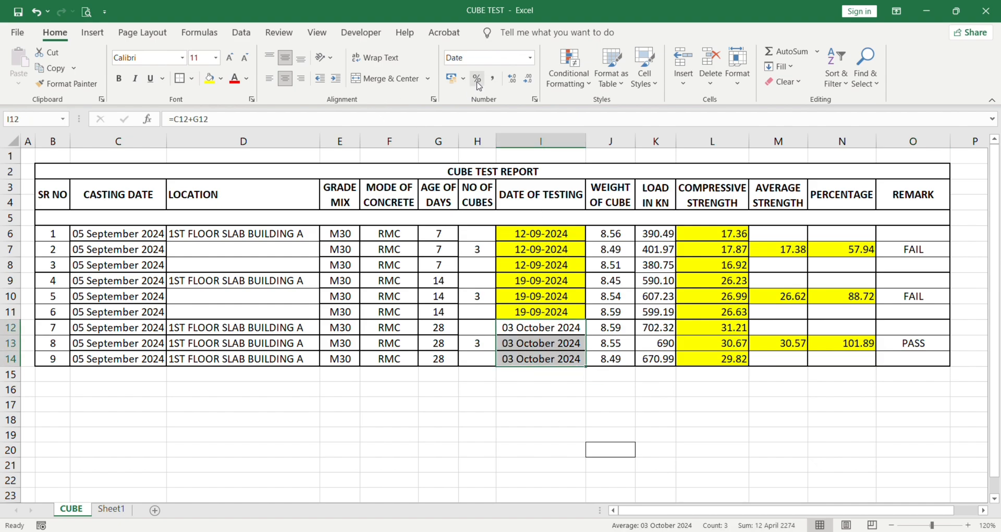
{"action": "left_click", "coordinate": [210, 79]}
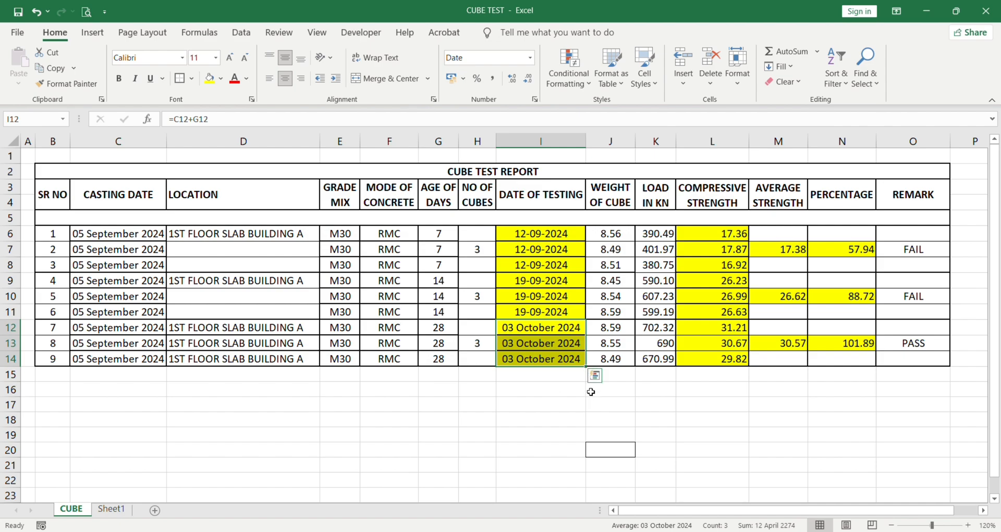
{"action": "left_click", "coordinate": [540, 418]}
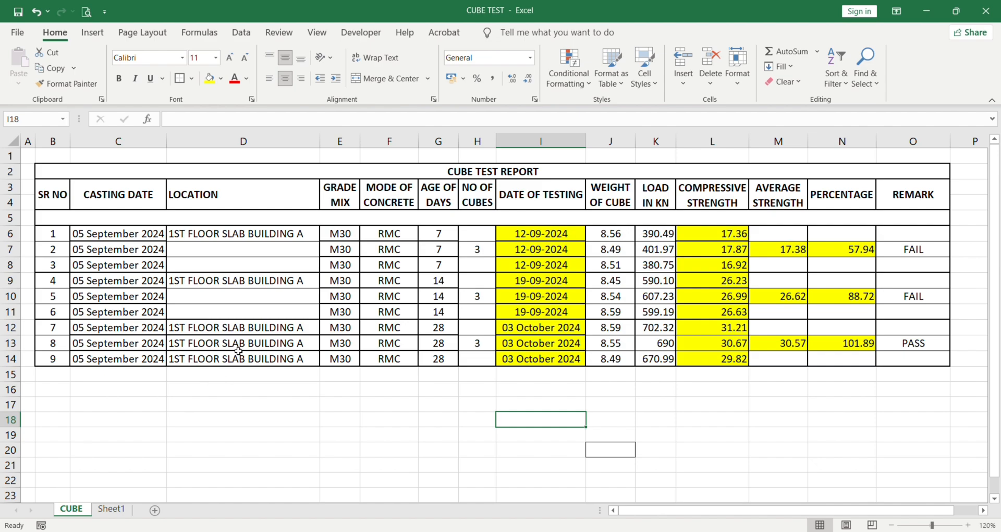
- Clear the repeated location text from D13 and D14, keeping only the entry in D12
{"action": "left_click_drag", "start_coordinate": [238, 342], "coordinate": [238, 356]}
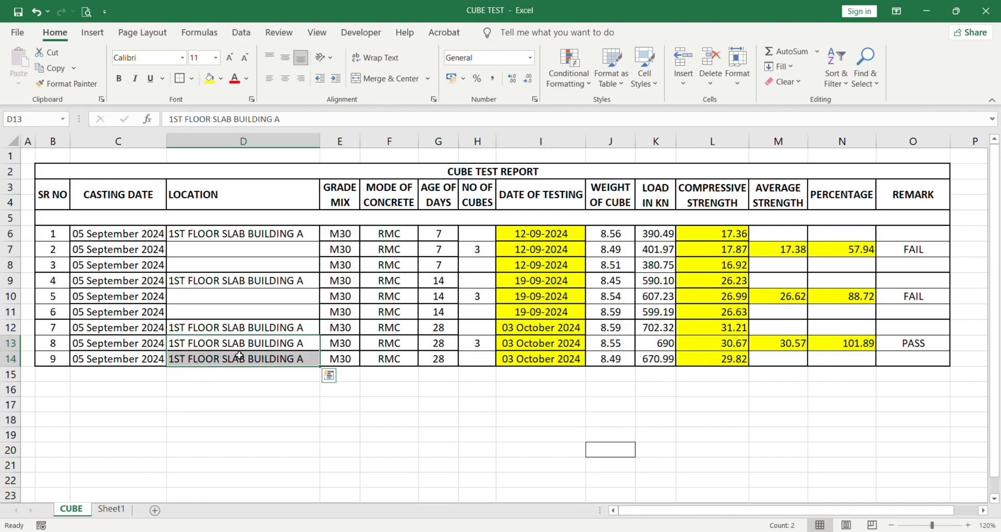
{"action": "key", "text": "Delete"}
{"action": "left_click", "coordinate": [341, 419]}
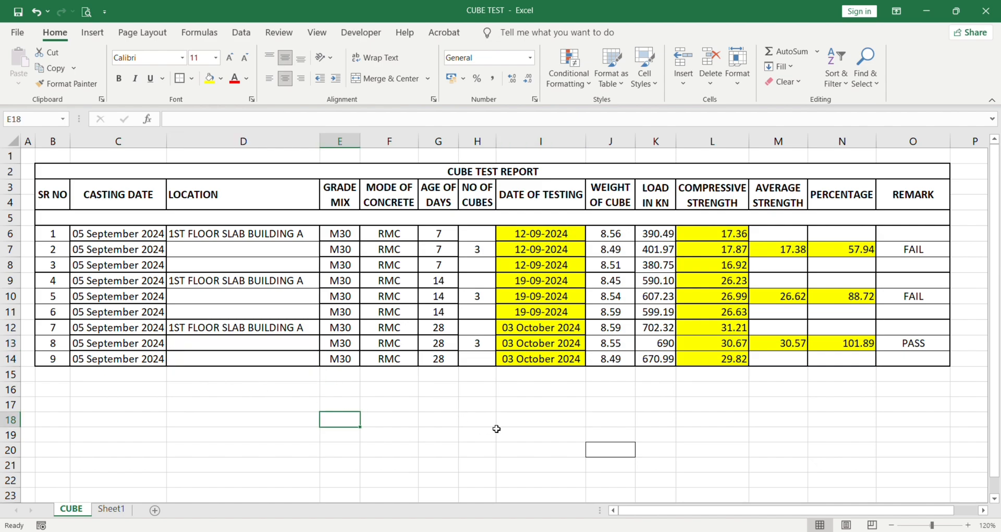